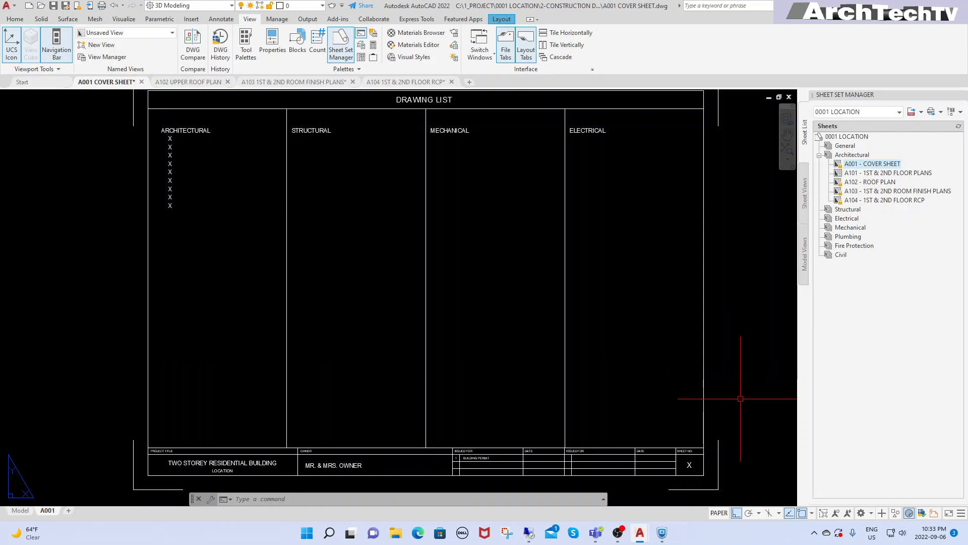
Examine the cover sheet's title block, its SHEET NO. placeholder and the matching A001 entry in the sheet set.
mouse_move(739, 398)
middle_down()
mouse_move(720, 363)
mouse_move(720, 372)
middle_up()
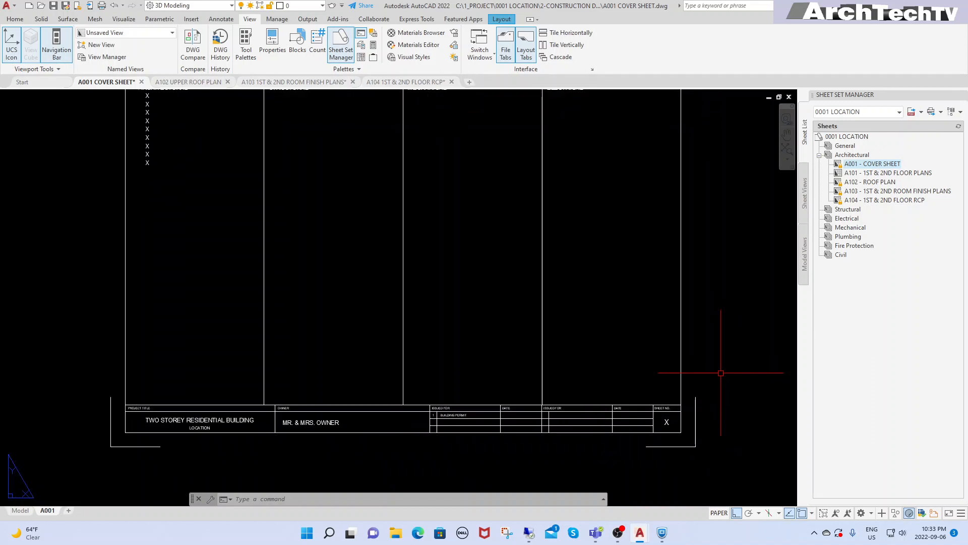
scroll(676, 389, up, 1)
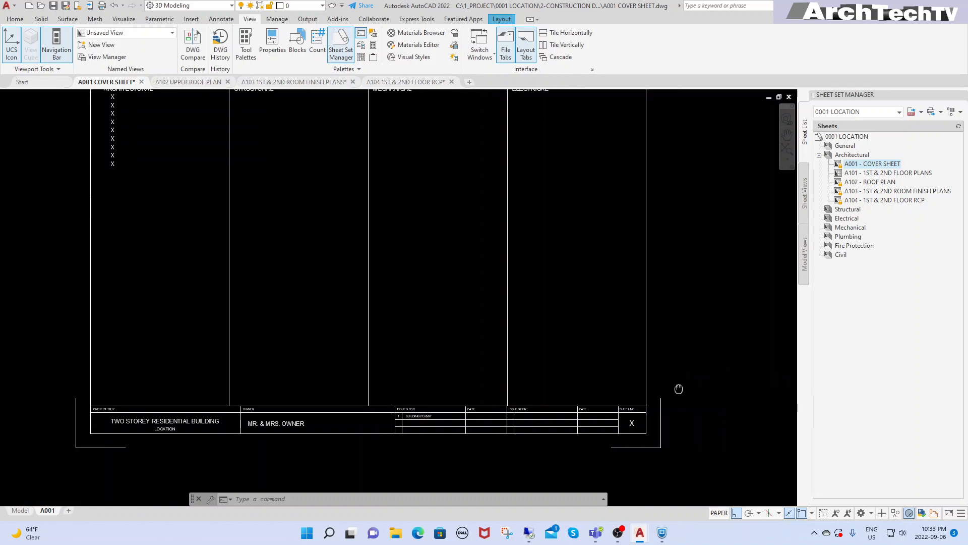
scroll(584, 335, up, 2)
scroll(581, 339, up, 2)
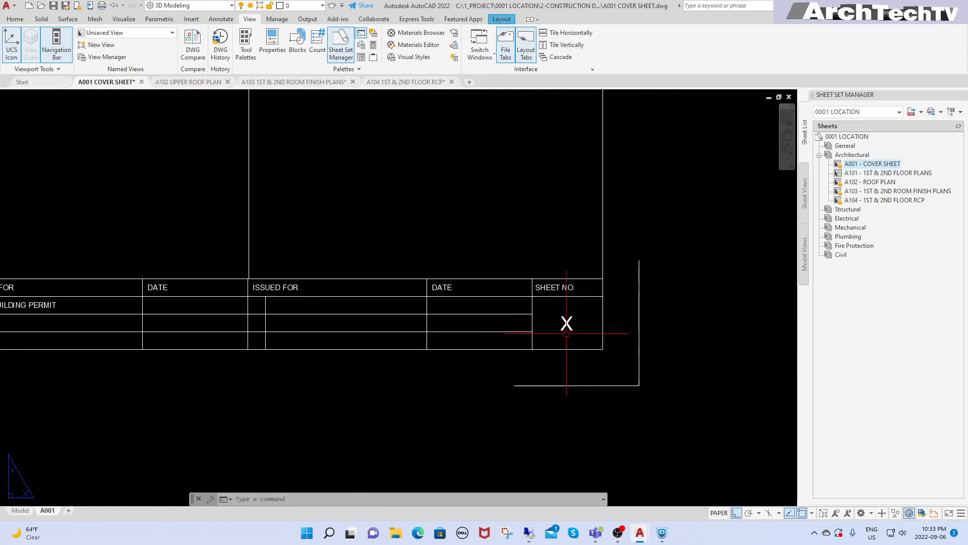
middle_drag(573, 330, 540, 341)
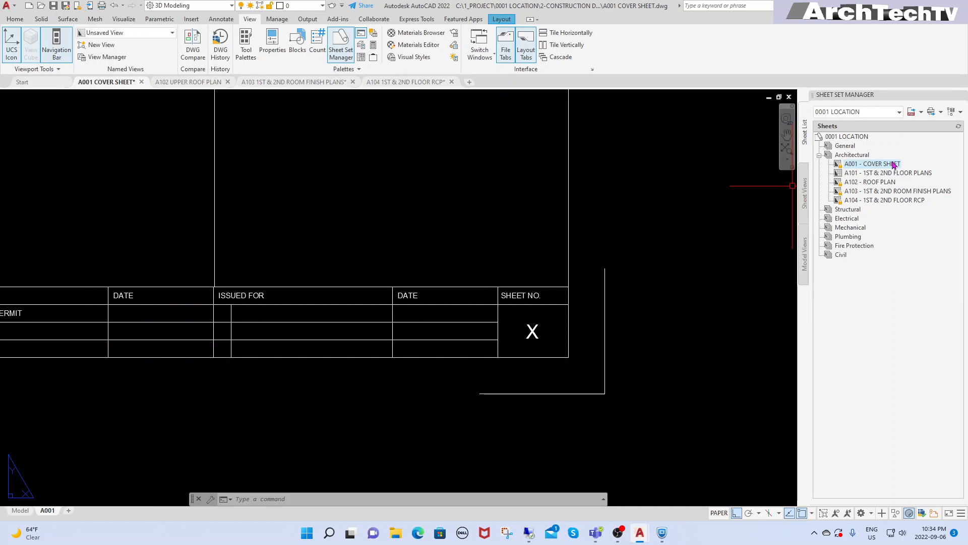
click(883, 164)
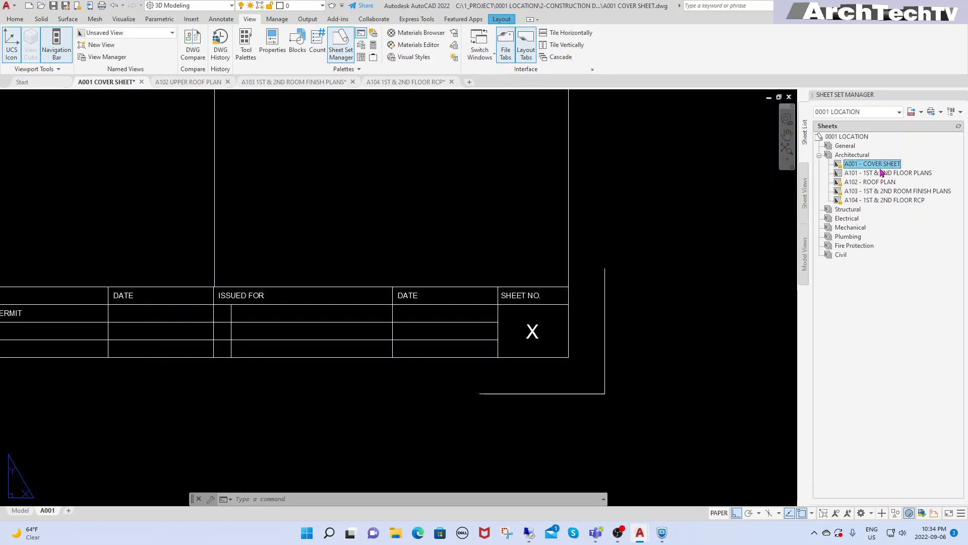
click(668, 267)
scroll(641, 363, down, 5)
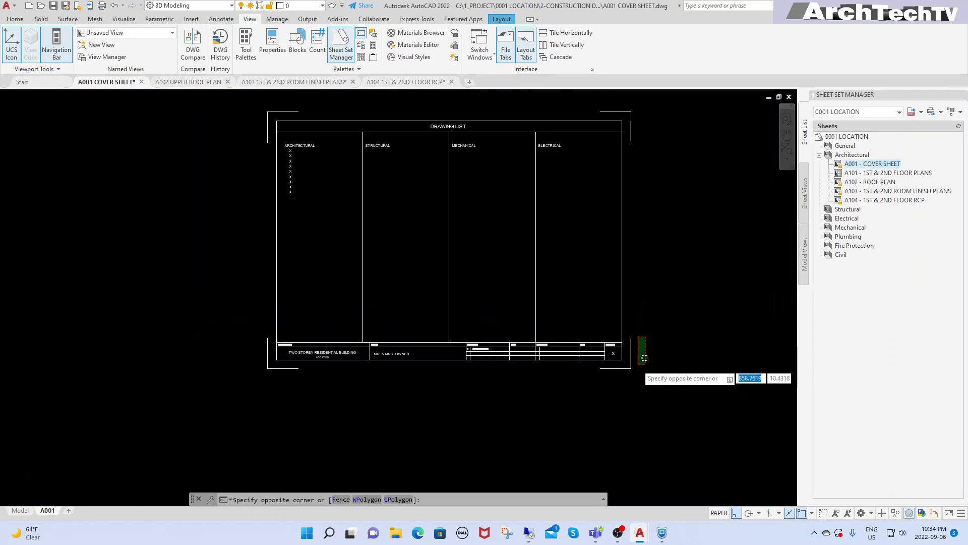
click(676, 202)
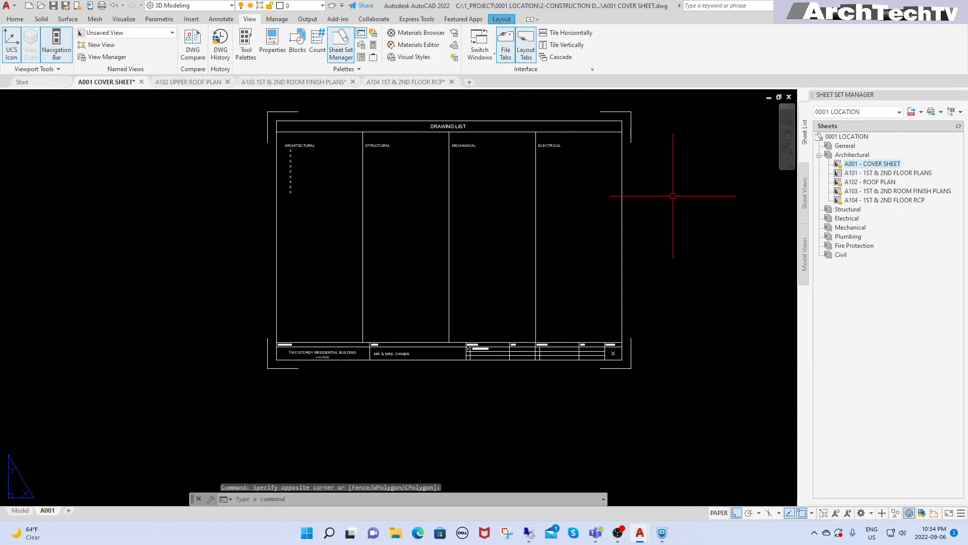
middle_drag(675, 198, 657, 215)
text(Z)
key(Return)
text(E)
key(Return)
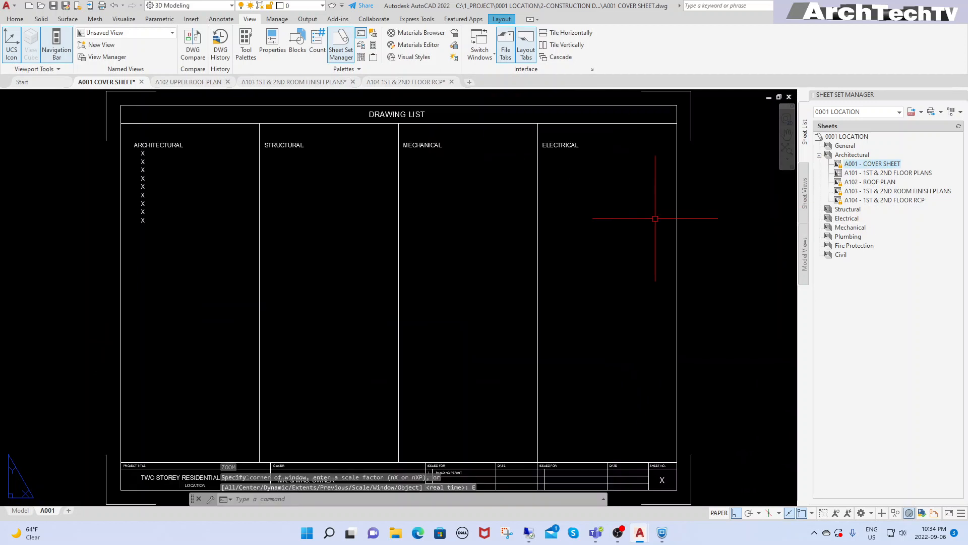
middle_drag(683, 313, 630, 242)
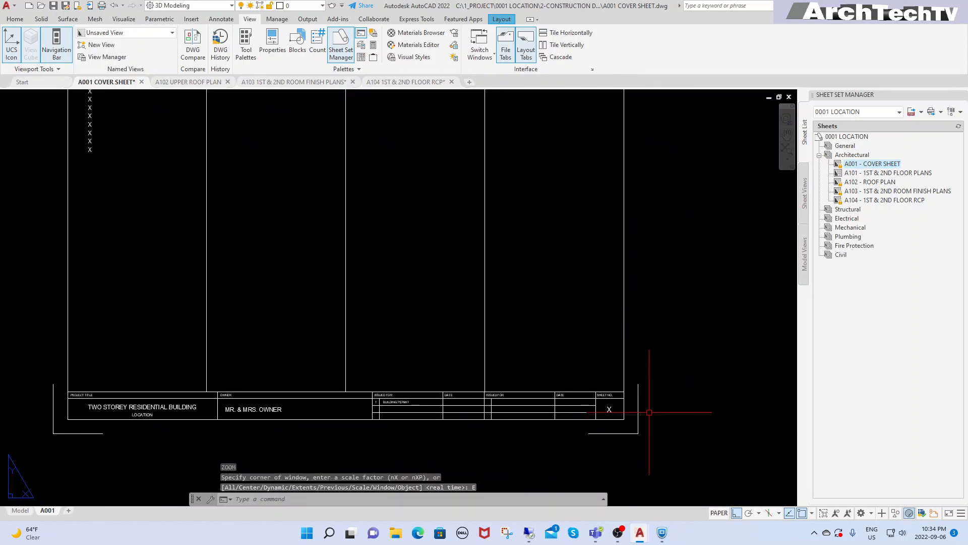
scroll(610, 414, up, 4)
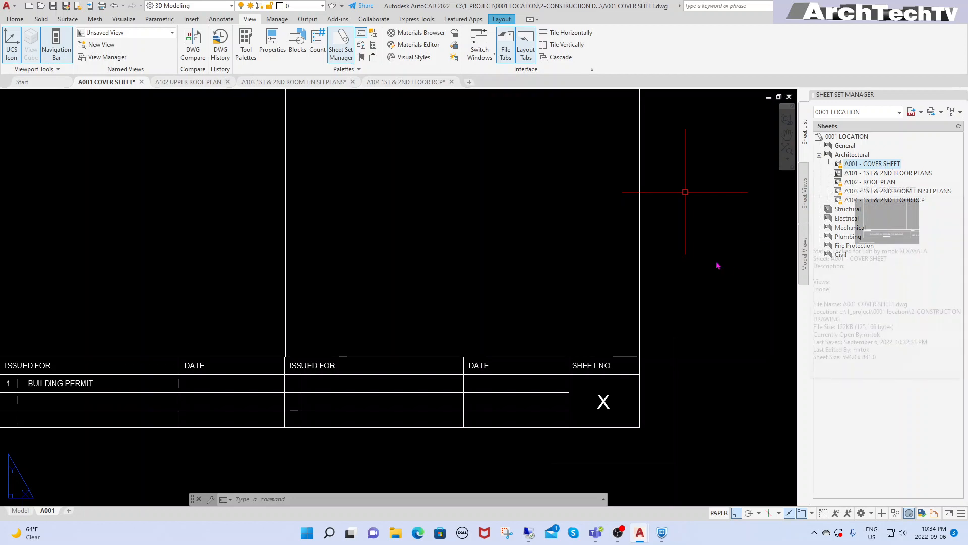
Open the X placeholder under SHEET NO. for text editing and start inserting a field in its place.
key(Escape)
key(Escape)
middle_drag(703, 305, 679, 283)
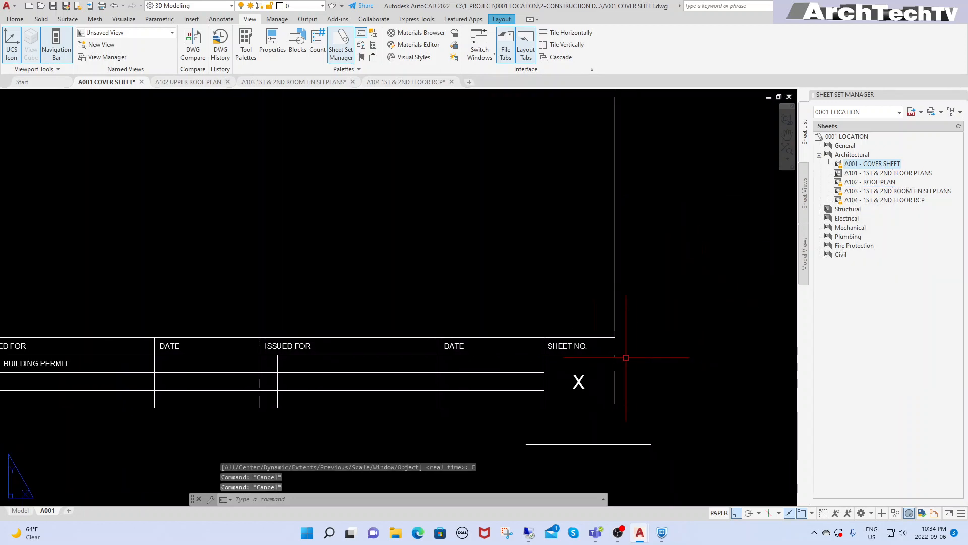
middle_drag(648, 357, 587, 327)
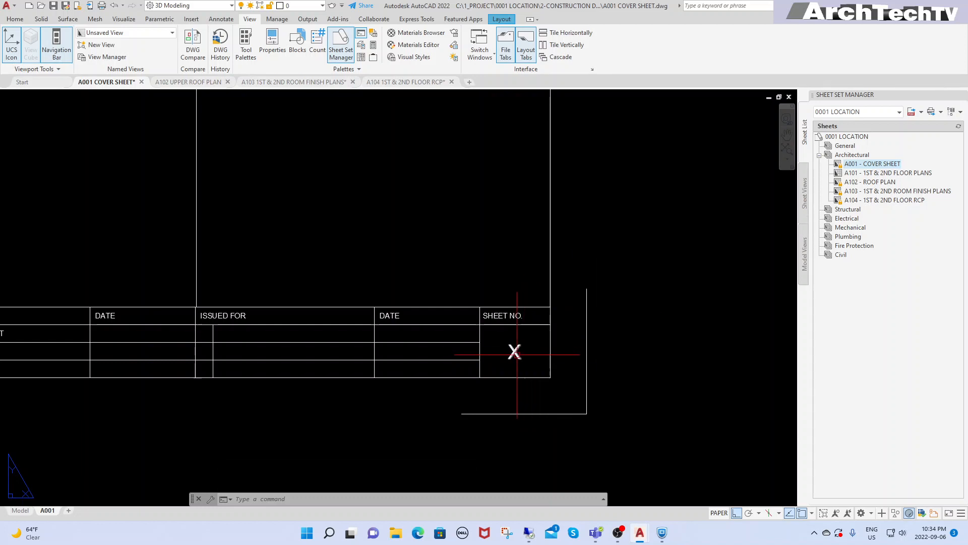
text(TEDIT)
key(Return)
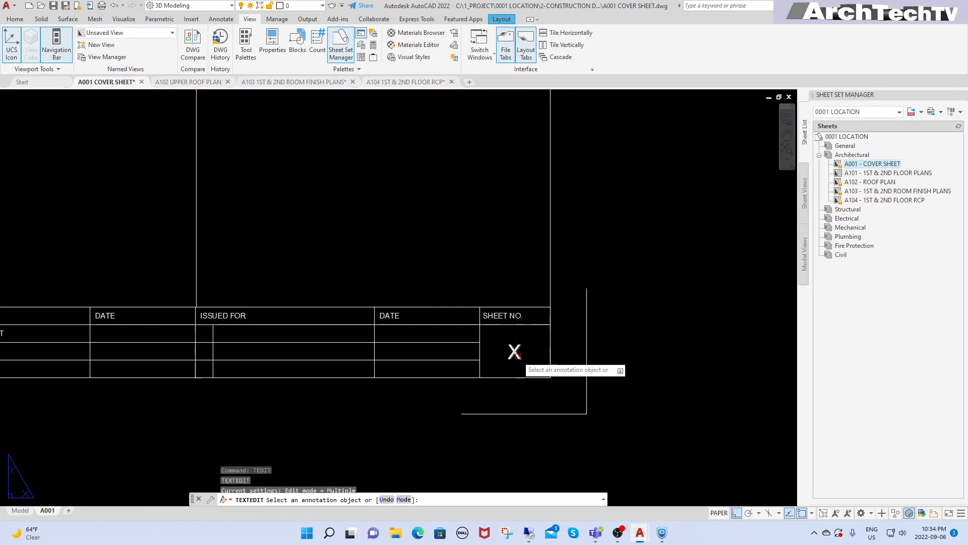
click(515, 355)
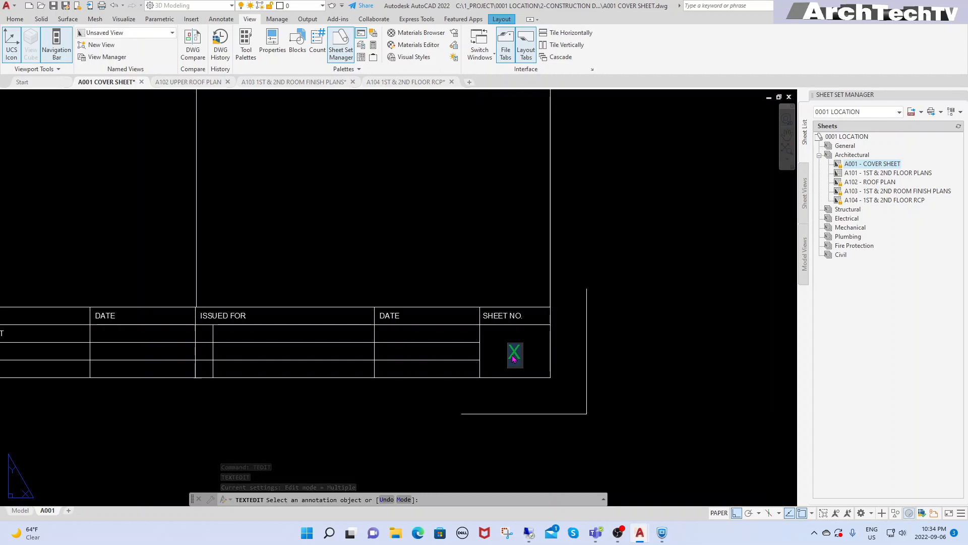
right_click(514, 359)
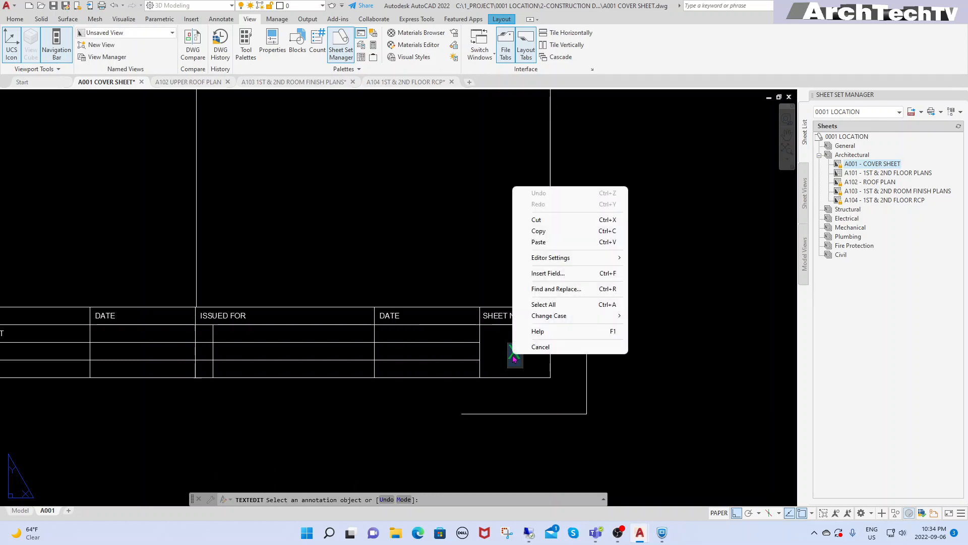
click(554, 276)
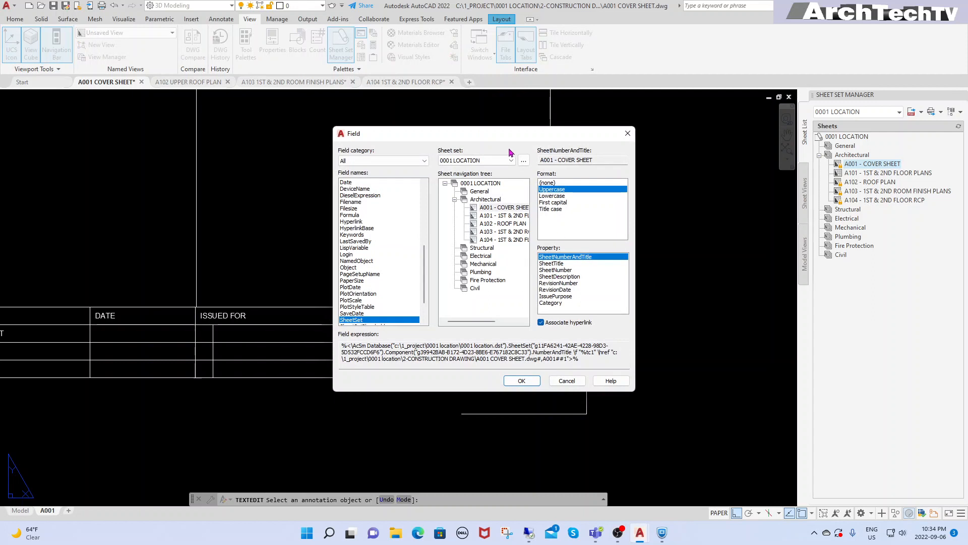
Replace the X placeholder with the CurrentSheetNumber field and finish the text edit.
drag(503, 137, 715, 192)
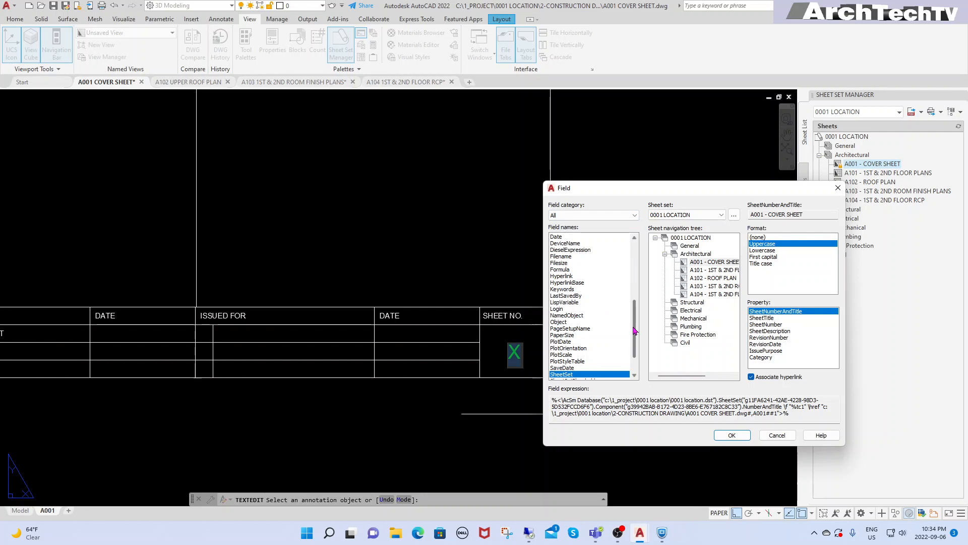
drag(635, 334, 635, 341)
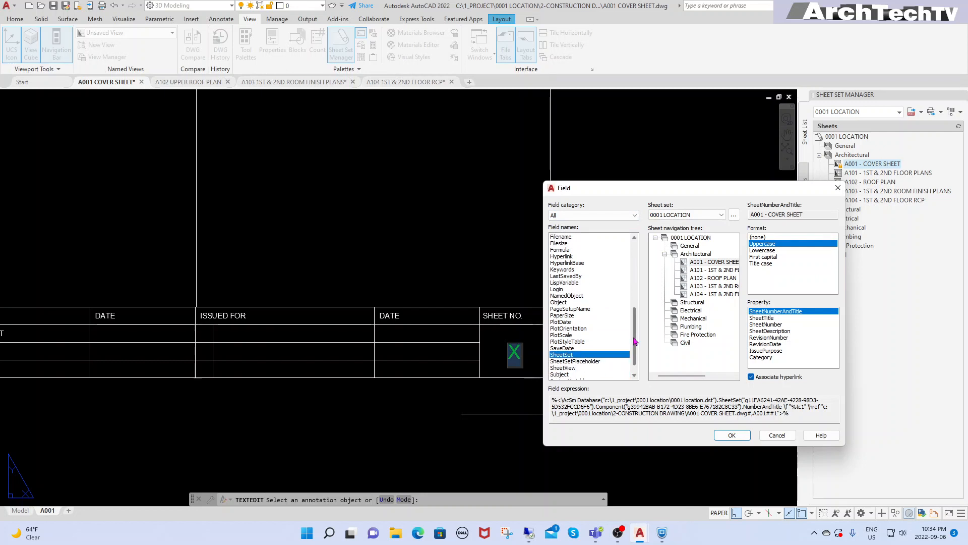
drag(635, 341, 635, 355)
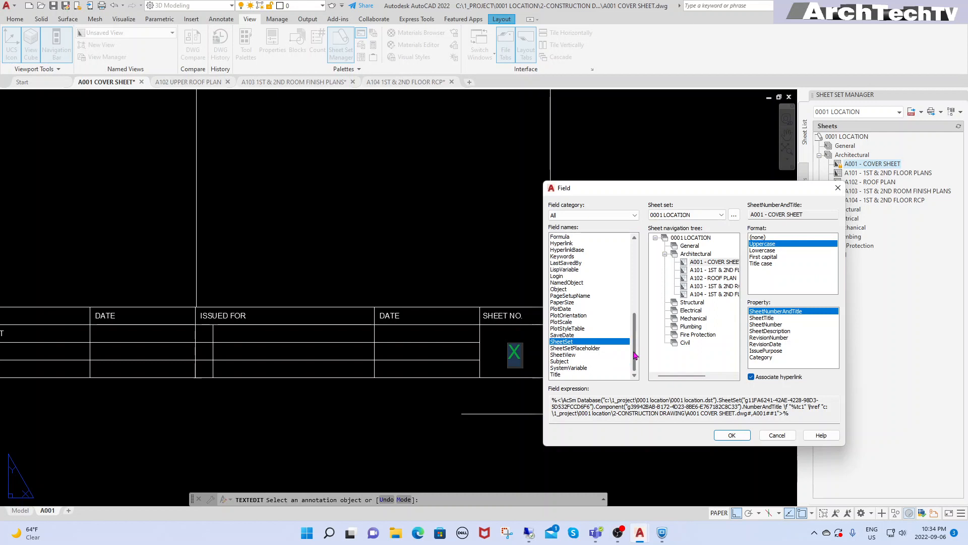
scroll(571, 333, up, 3)
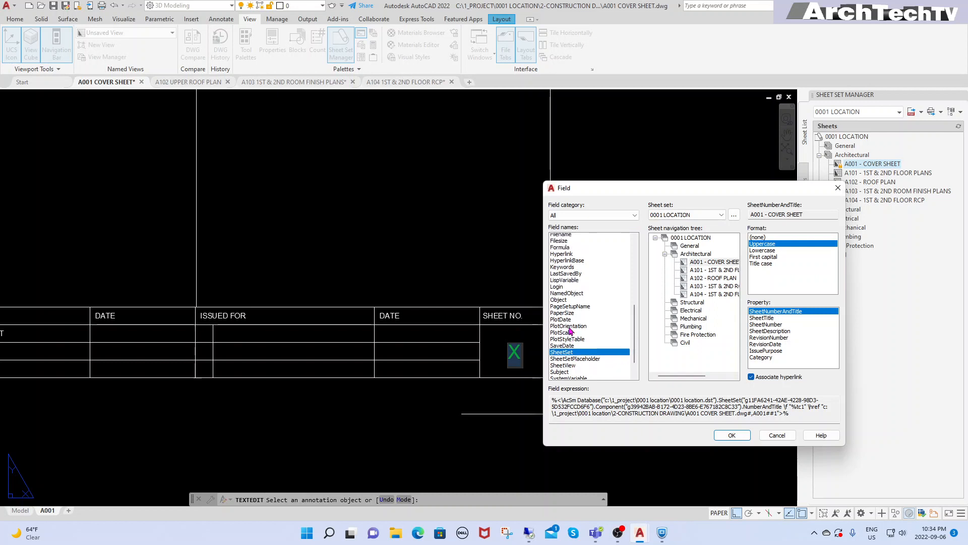
scroll(570, 330, up, 3)
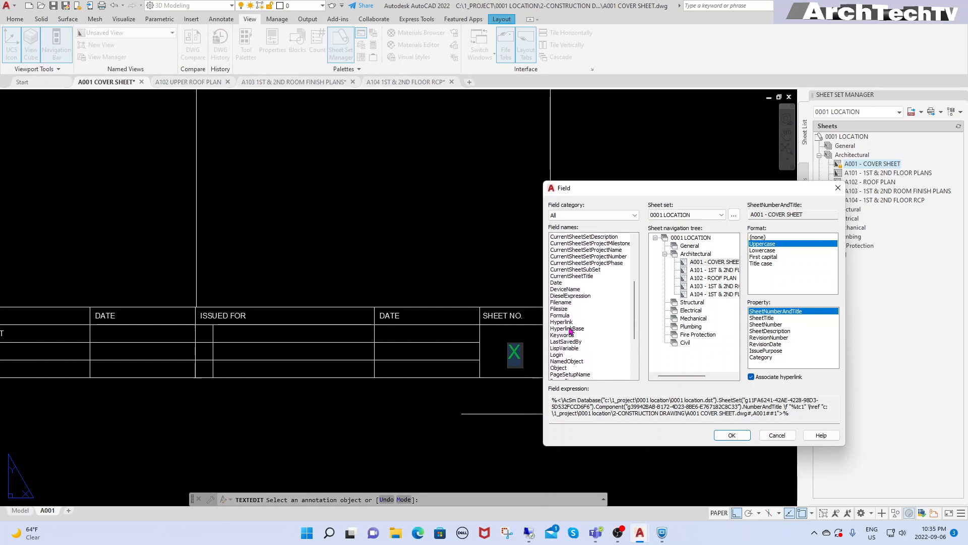
scroll(594, 333, up, 1)
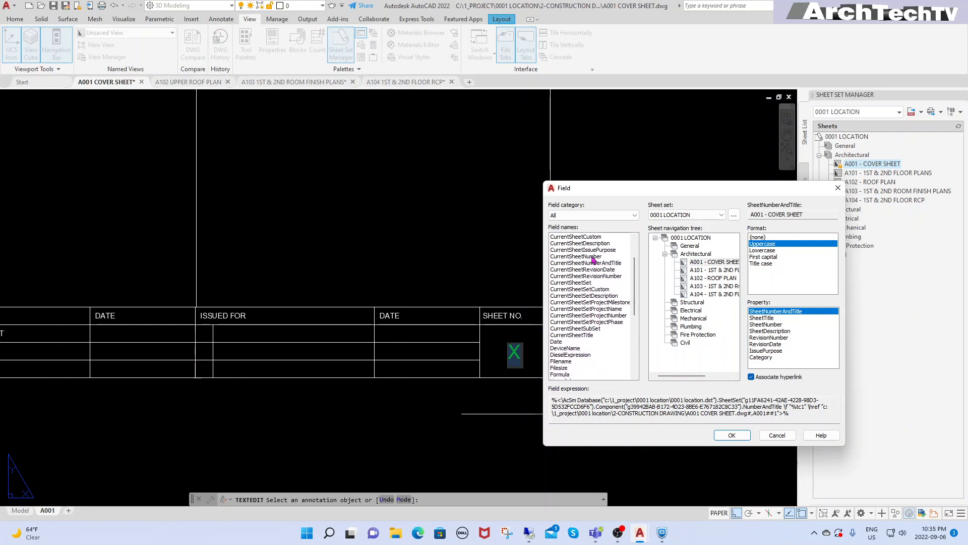
click(580, 256)
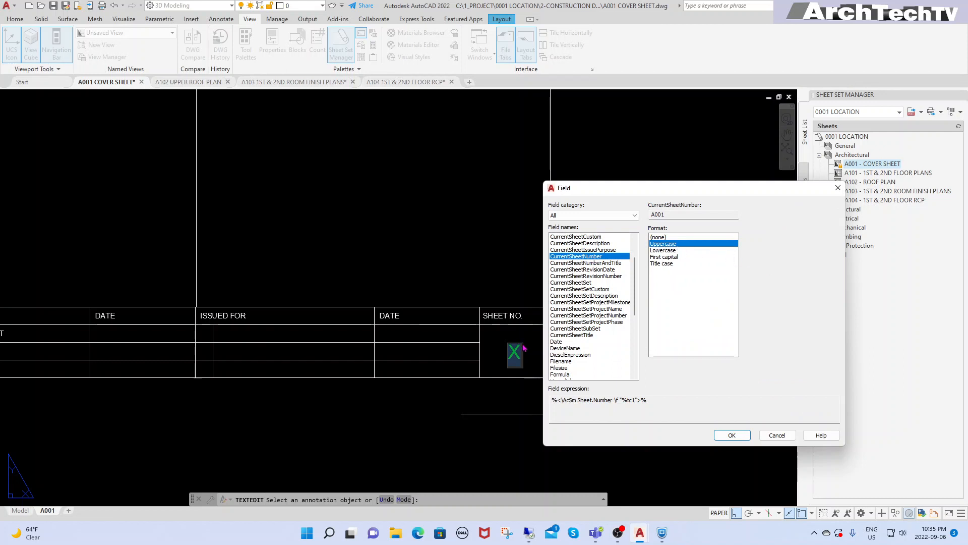
click(732, 435)
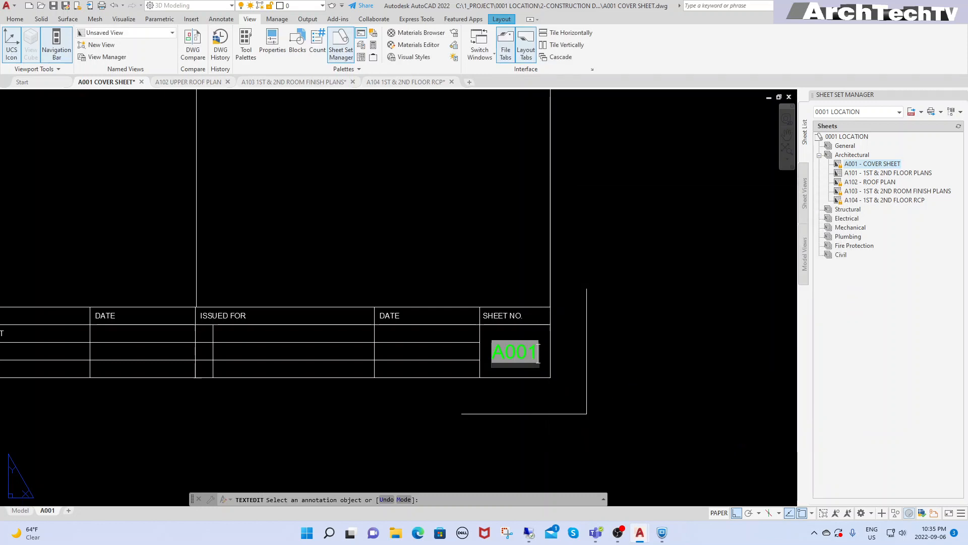
key(Escape)
key(Escape)
key(Escape)
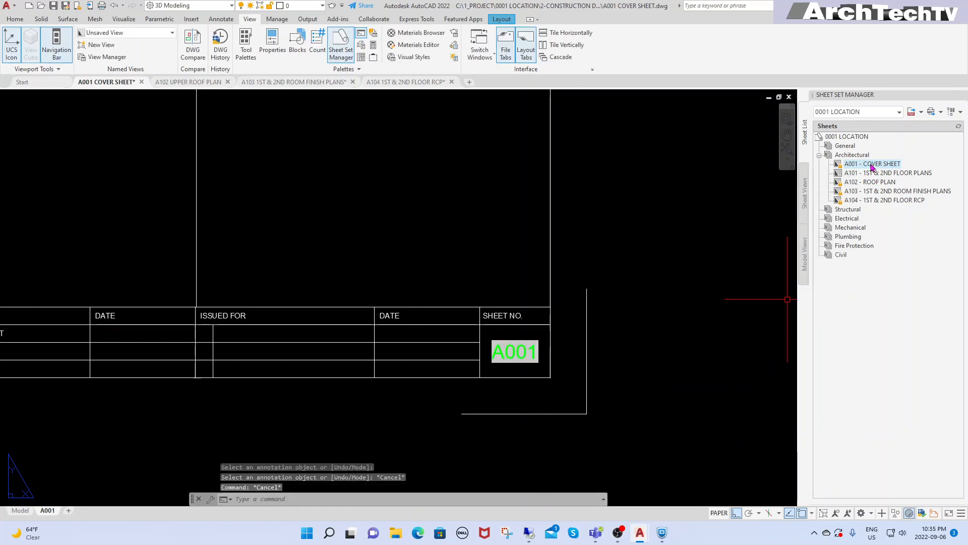
Regenerate the cover sheet layout to refresh the display of the new sheet number field.
mouse_move(870, 166)
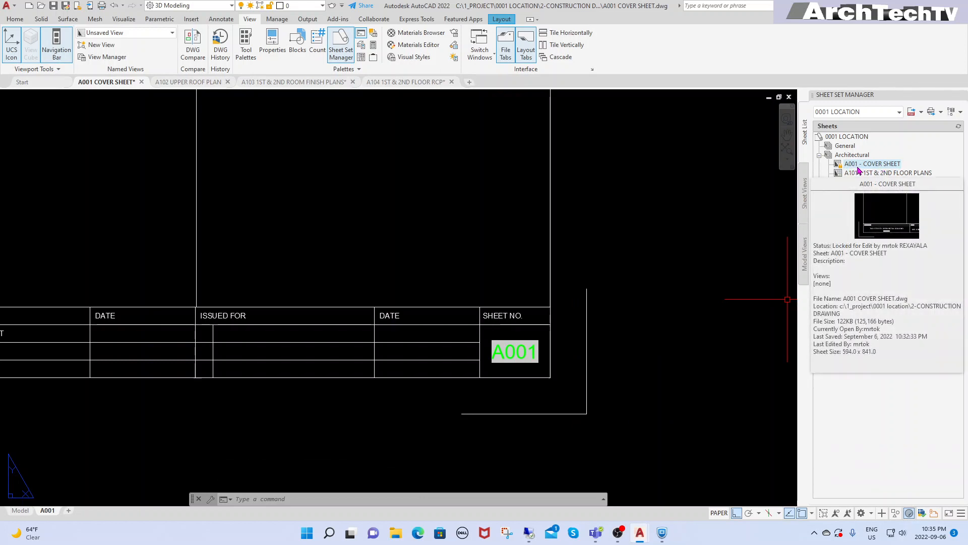
key(Escape)
key(Escape)
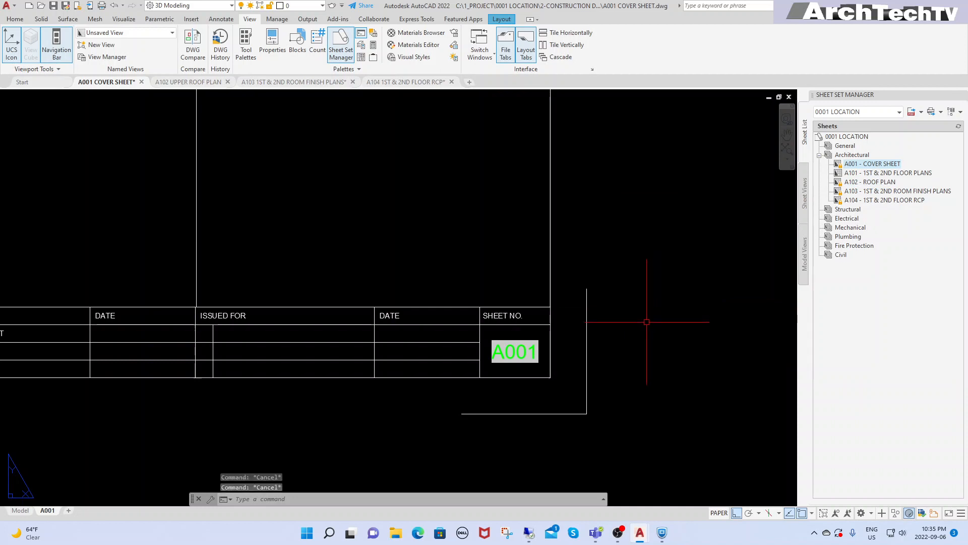
text(RE)
key(Return)
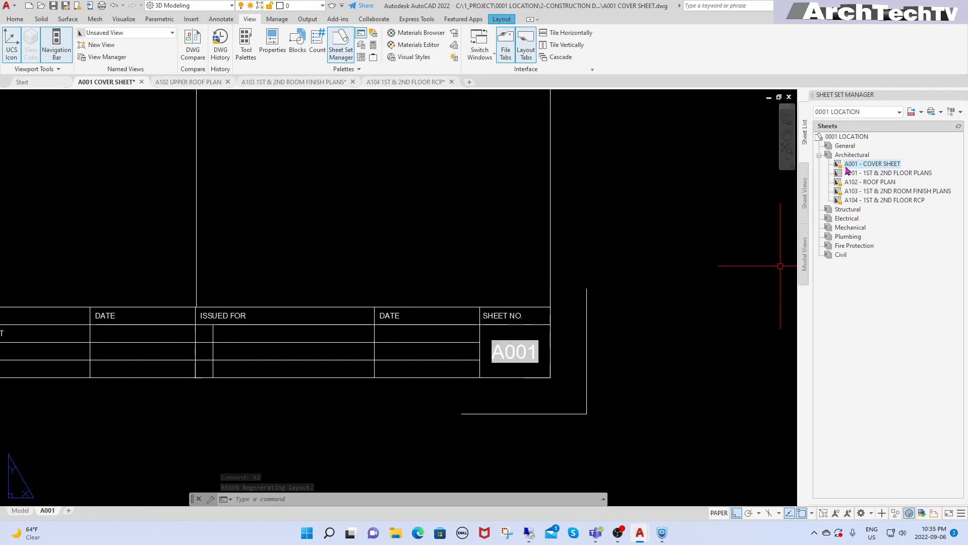
Review the number and title of the A001 cover sheet in its Rename & Renumber settings and accept them as they are.
mouse_move(834, 169)
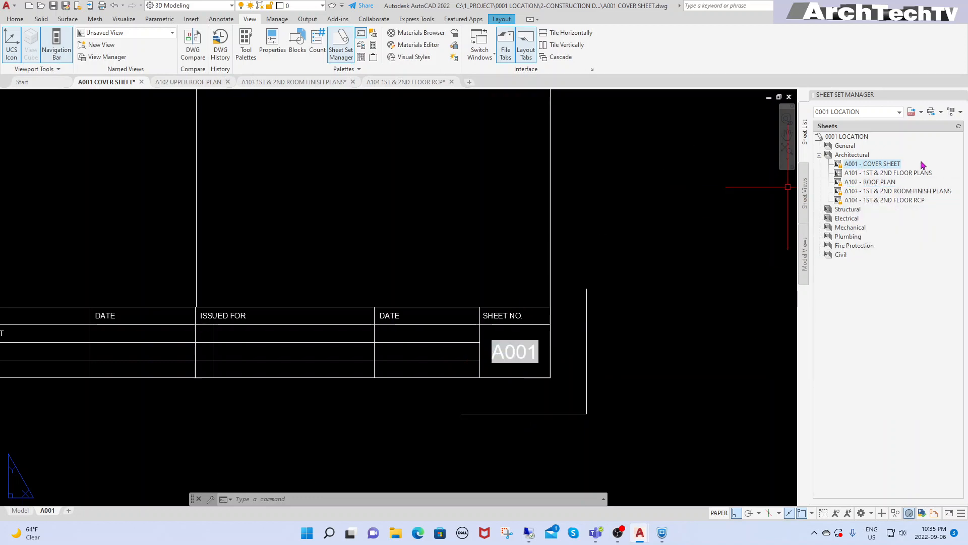
right_click(882, 164)
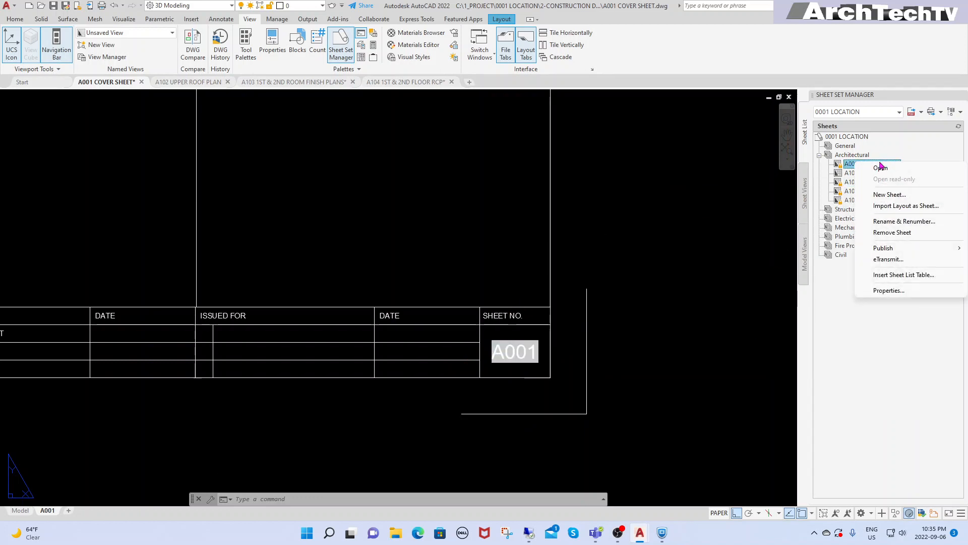
click(907, 222)
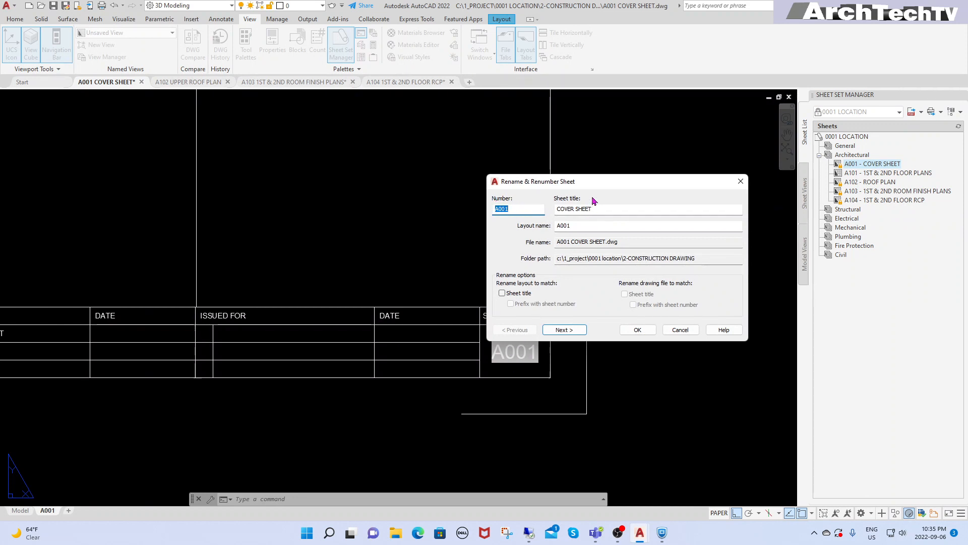
drag(600, 183, 611, 132)
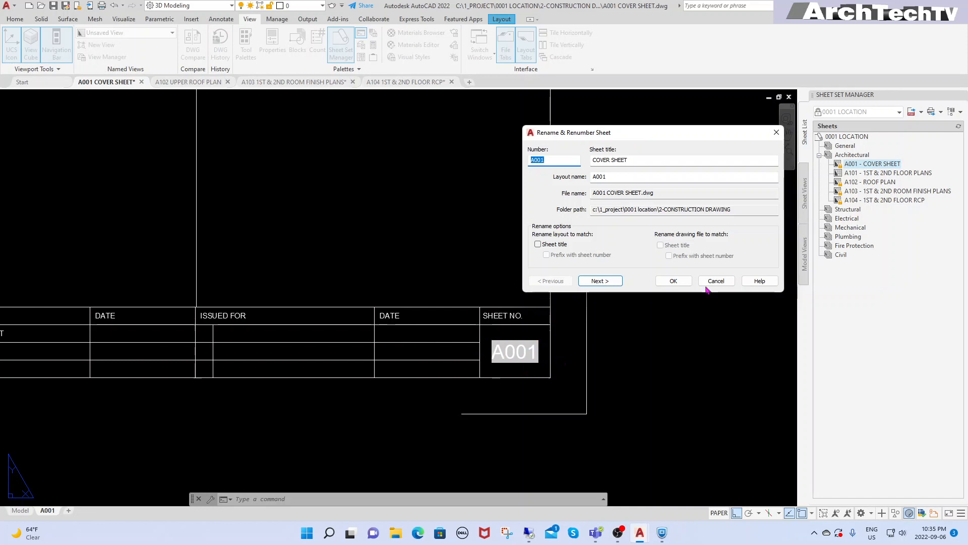
click(673, 281)
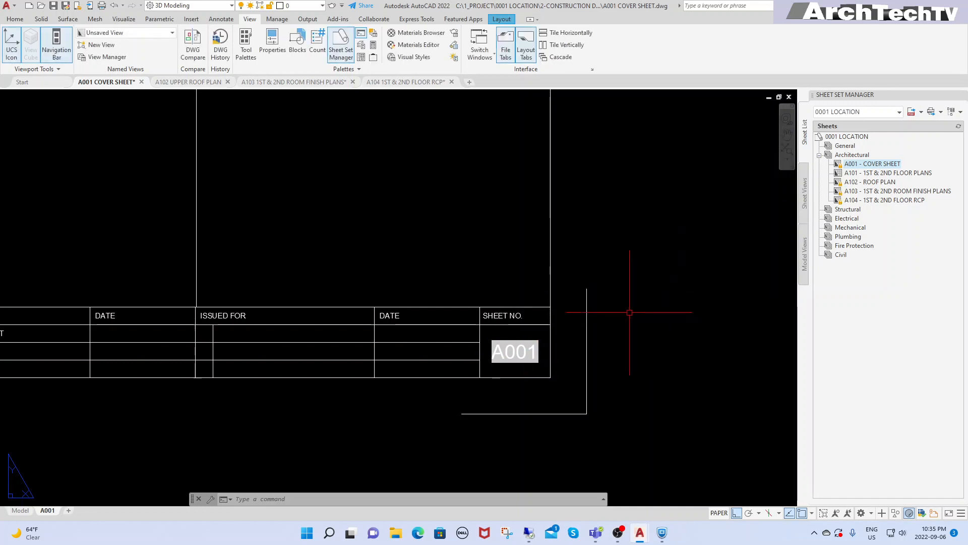
Tile the open drawings vertically and activate the A103 room finish plans drawing.
click(550, 47)
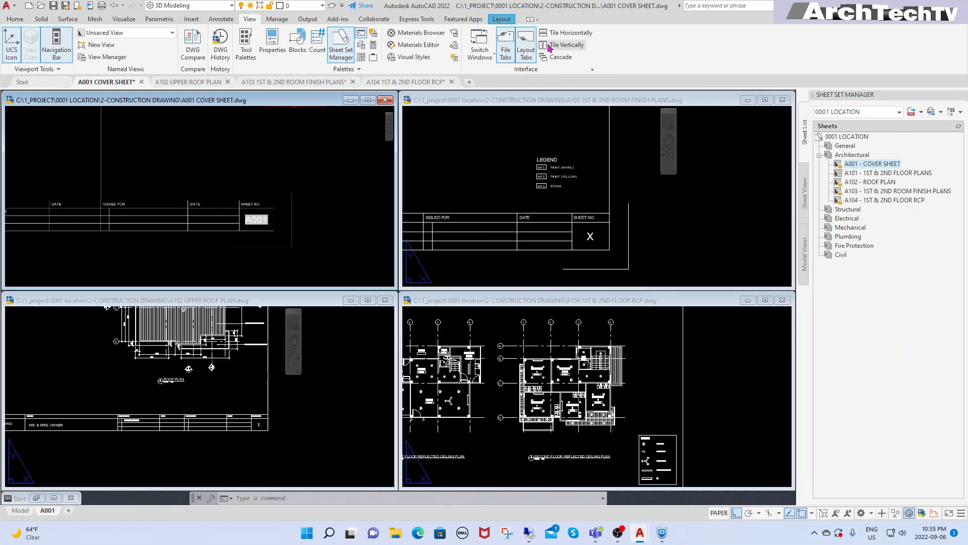
click(523, 166)
scroll(523, 165, down, 5)
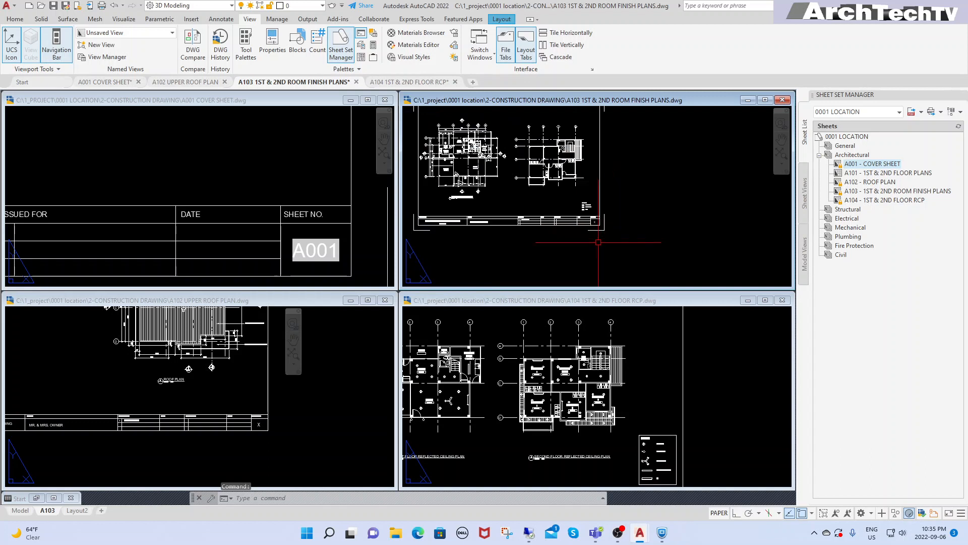
Replace the X placeholder in the A103 title block's sheet number cell with the CurrentSheetNumber field in Uppercase format.
text(z)
key(Return)
text(e)
key(Return)
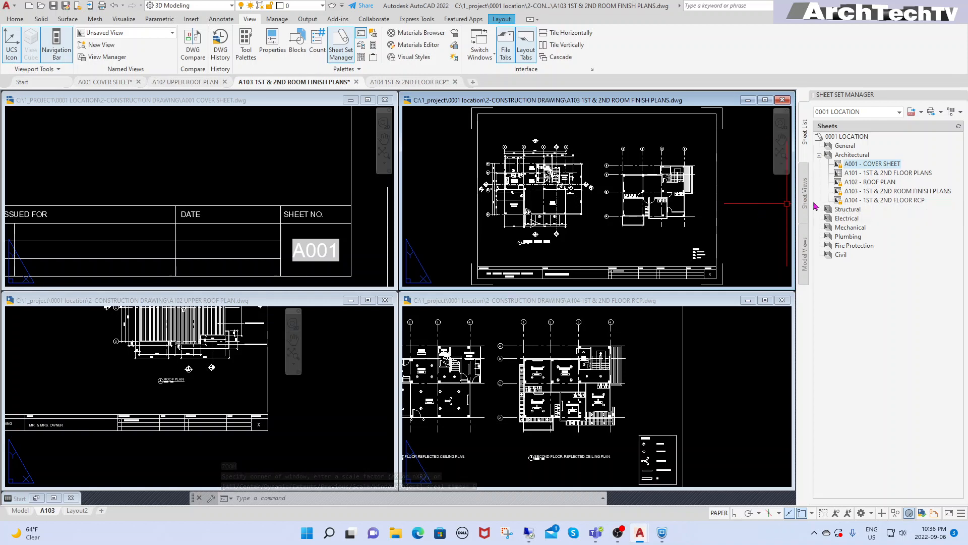
middle_drag(748, 228, 747, 228)
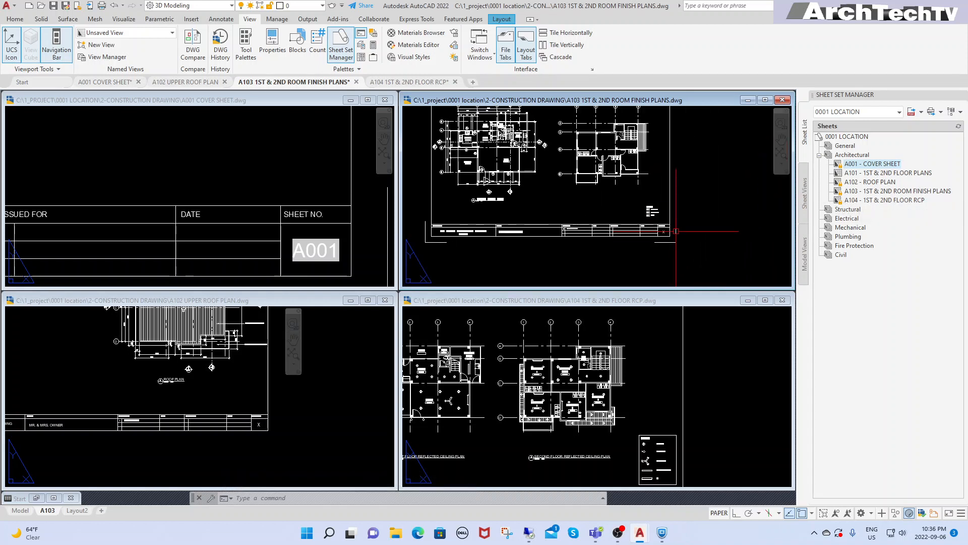
scroll(671, 235, up, 6)
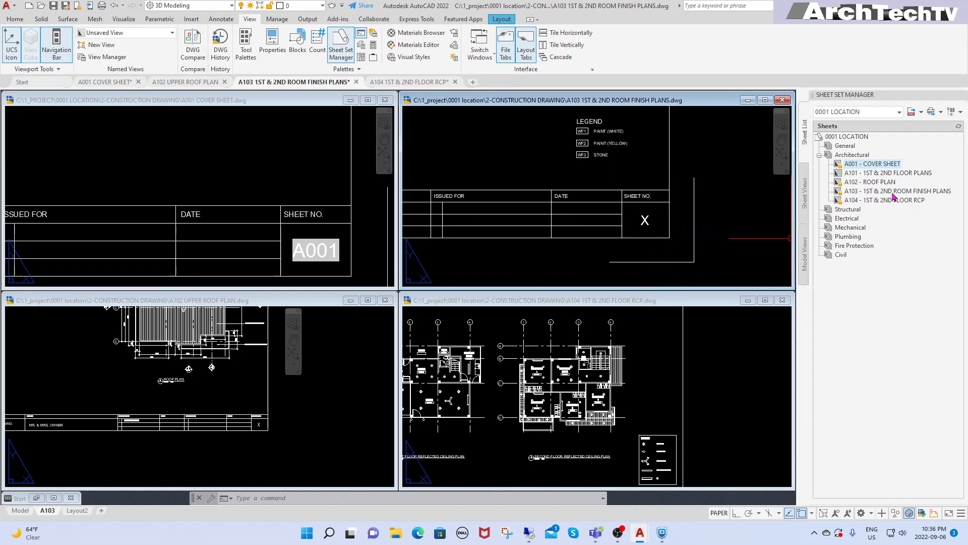
mouse_move(894, 194)
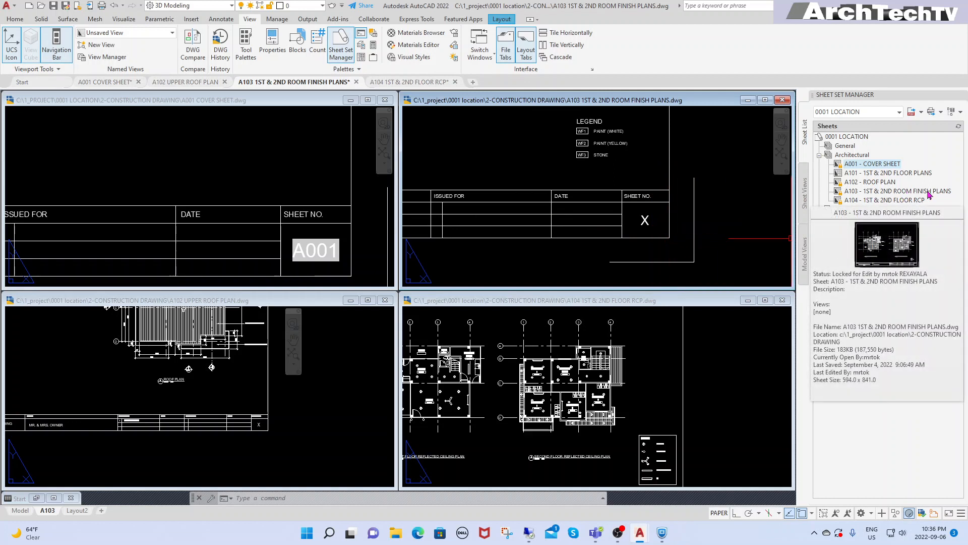
key(Escape)
key(Escape)
middle_drag(682, 222, 629, 203)
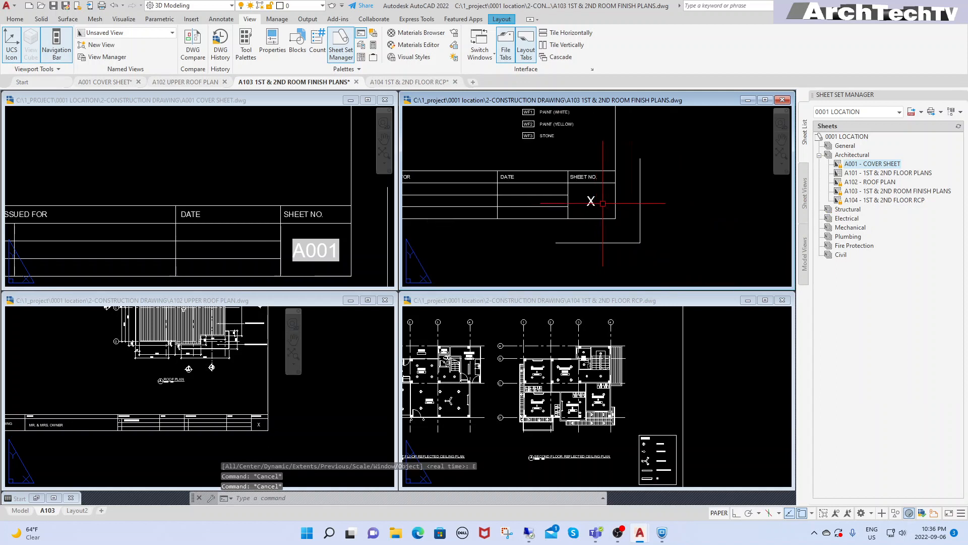
scroll(600, 204, up, 2)
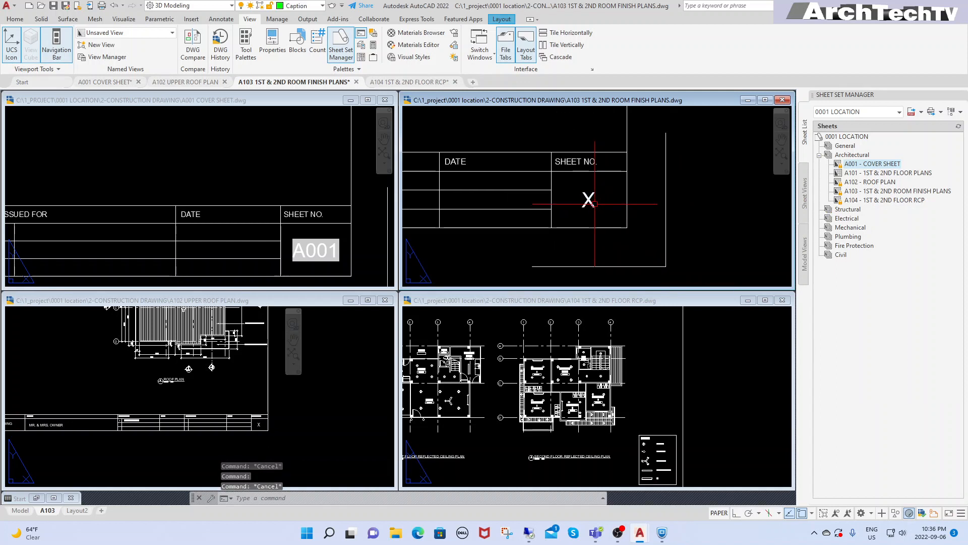
text(tedit)
key(Return)
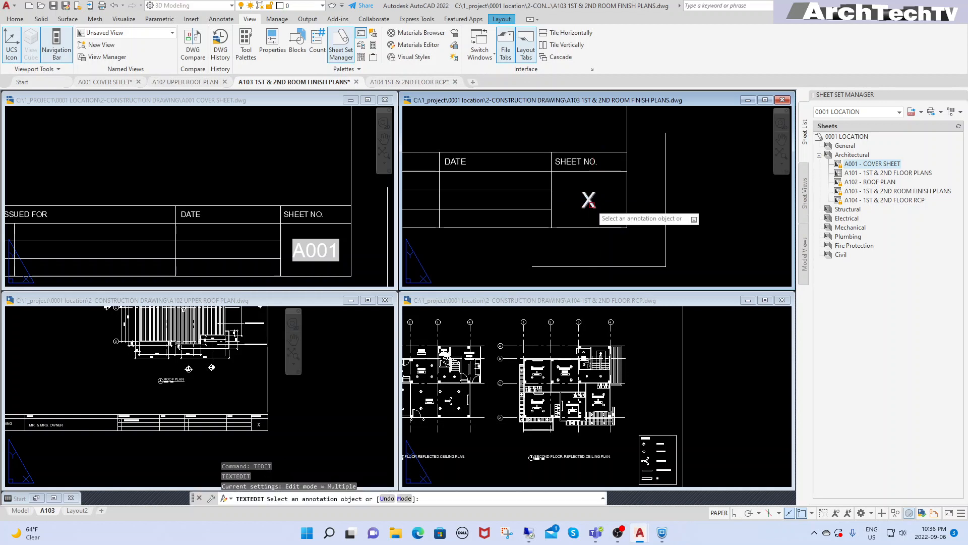
click(588, 200)
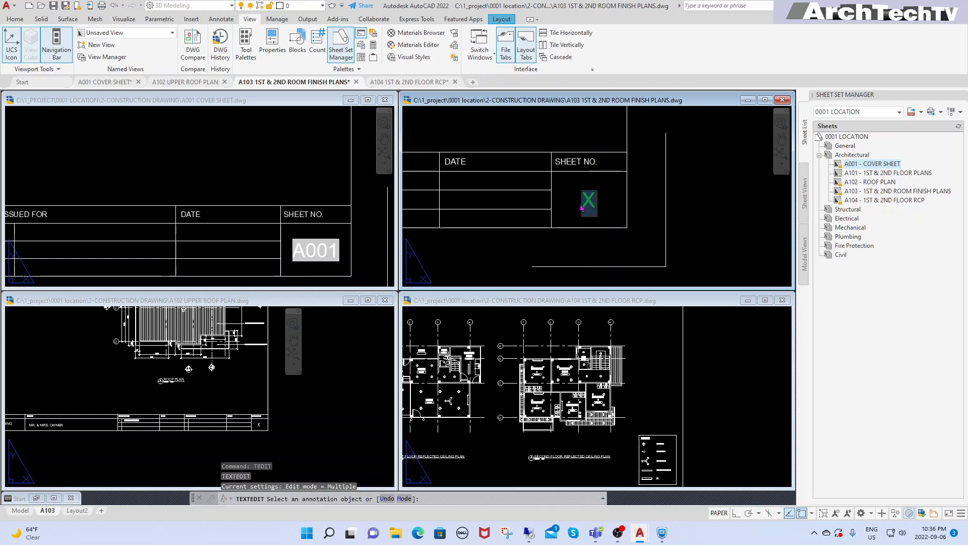
click(596, 202)
drag(596, 202, 589, 201)
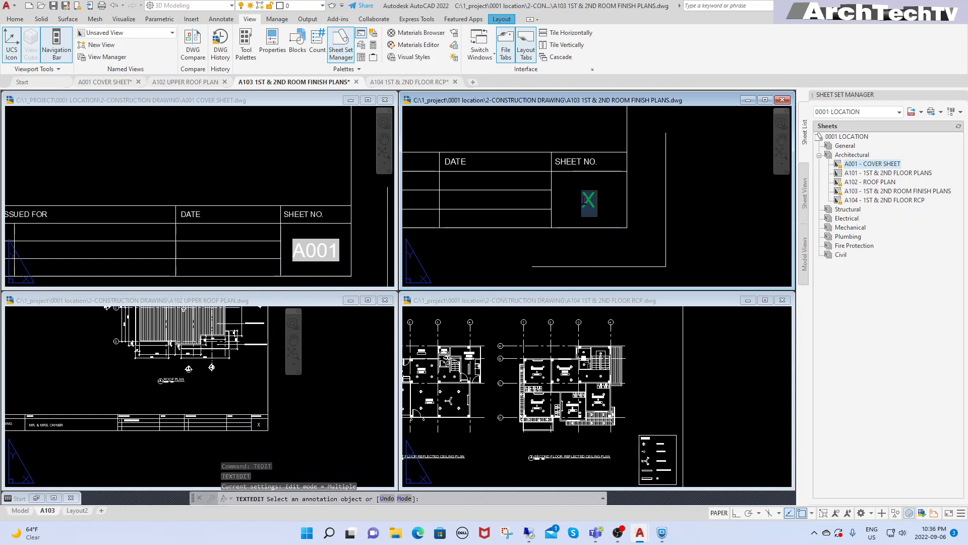
right_click(590, 203)
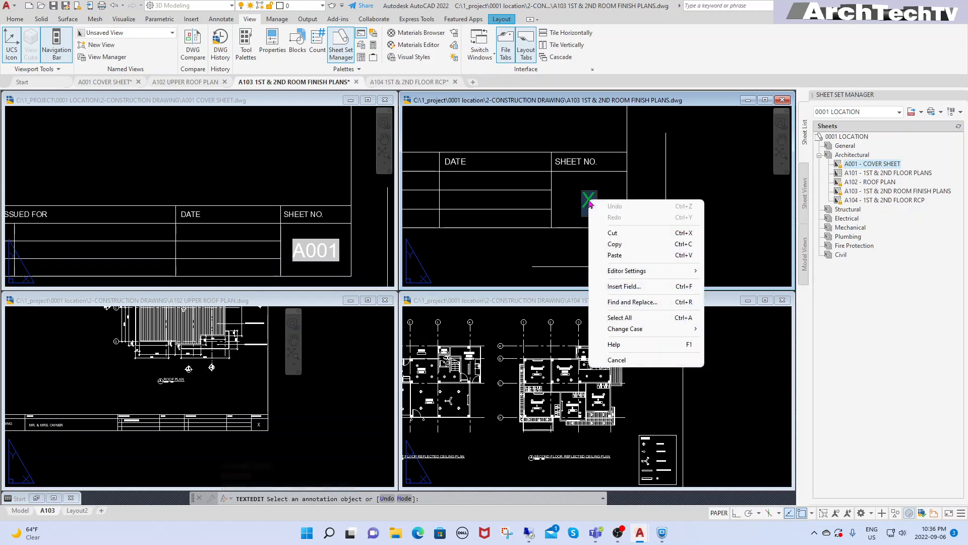
click(618, 287)
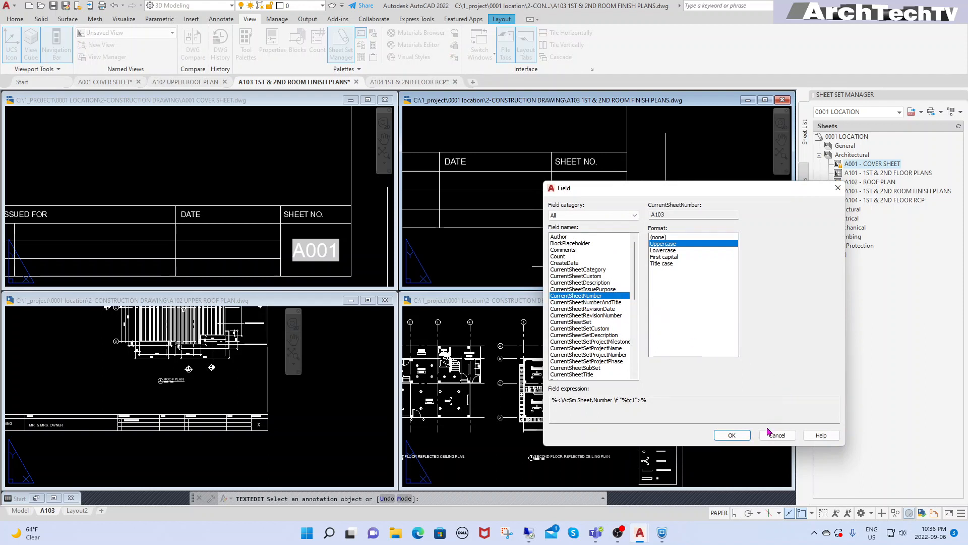
click(743, 437)
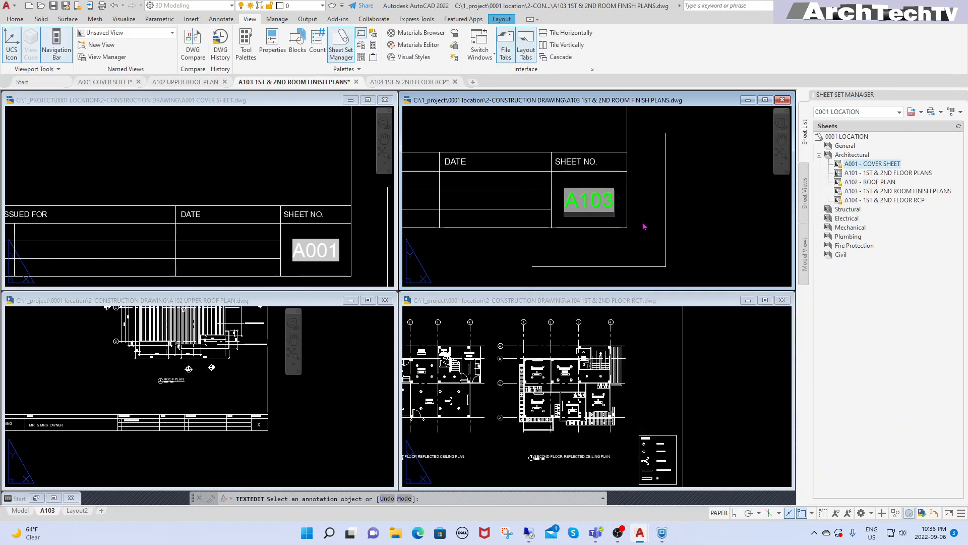
Finish the text edit and regenerate the A103 room finish plans layout.
key(Escape)
text(RE)
key(Return)
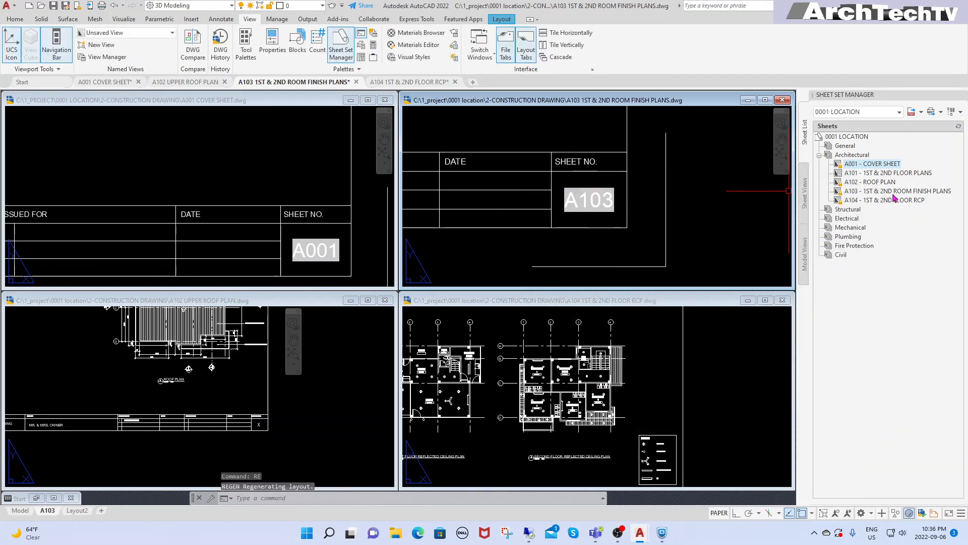
mouse_move(869, 195)
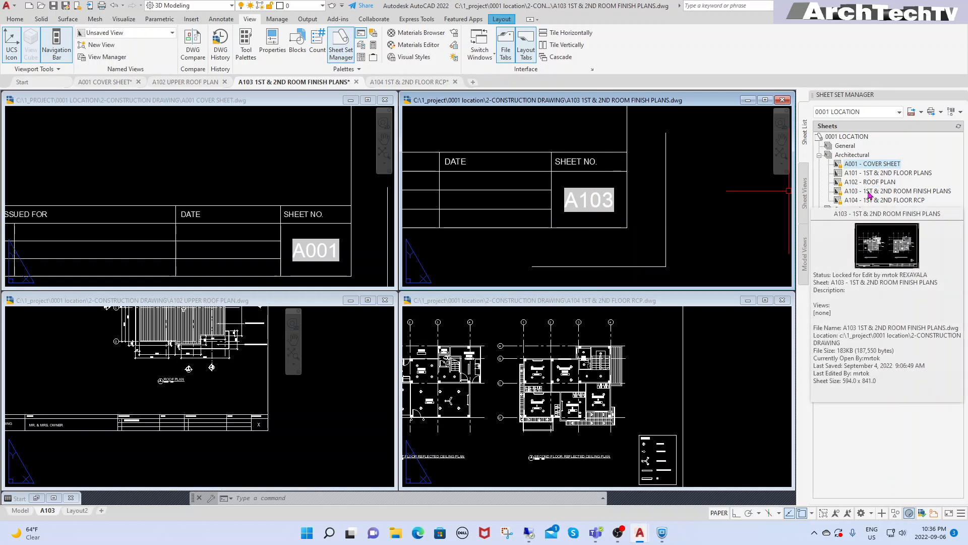
Activate the A104 floor RCP drawing and replace its X sheet number placeholder with the uppercase CurrentSheetNumber field.
click(708, 379)
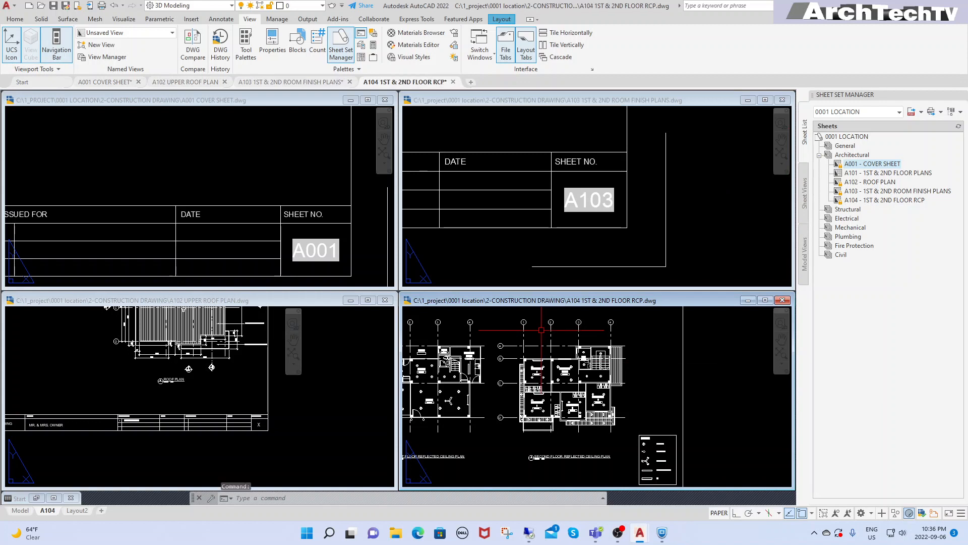
scroll(577, 327, down, 3)
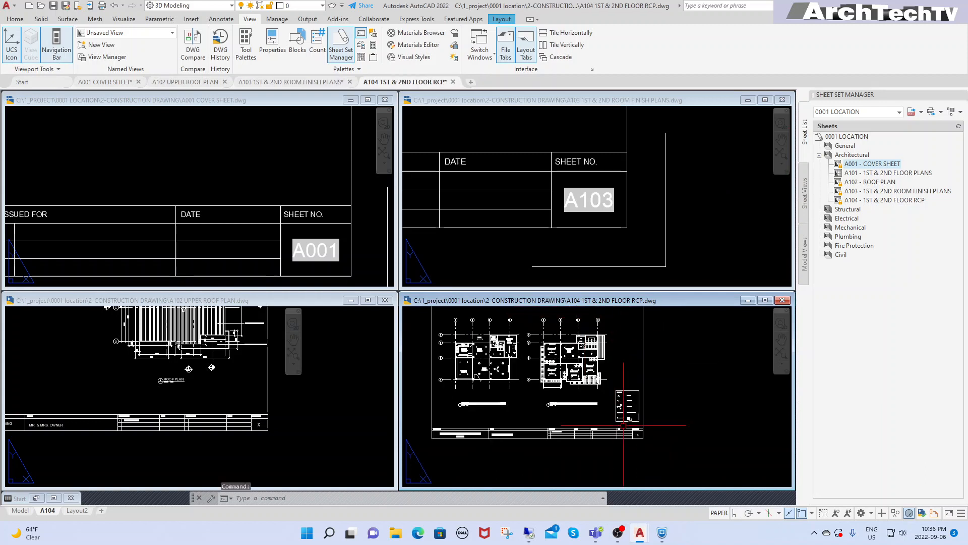
scroll(636, 438, up, 8)
middle_drag(658, 440, 600, 411)
scroll(580, 388, up, 3)
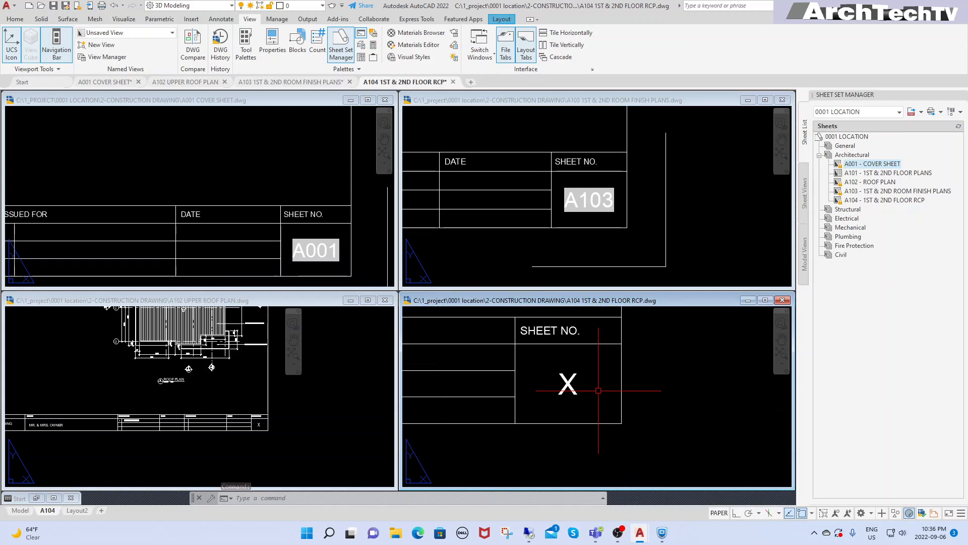
double_click(569, 384)
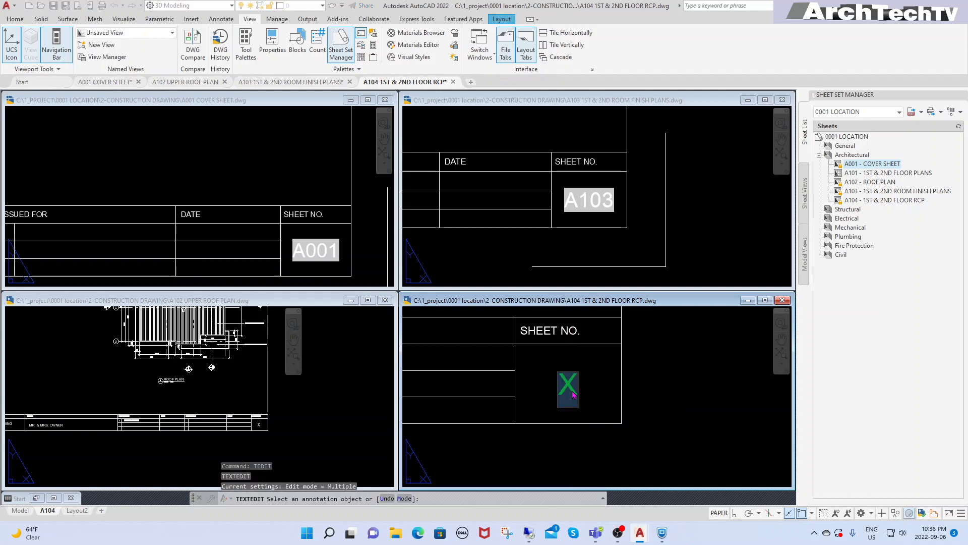
click(571, 386)
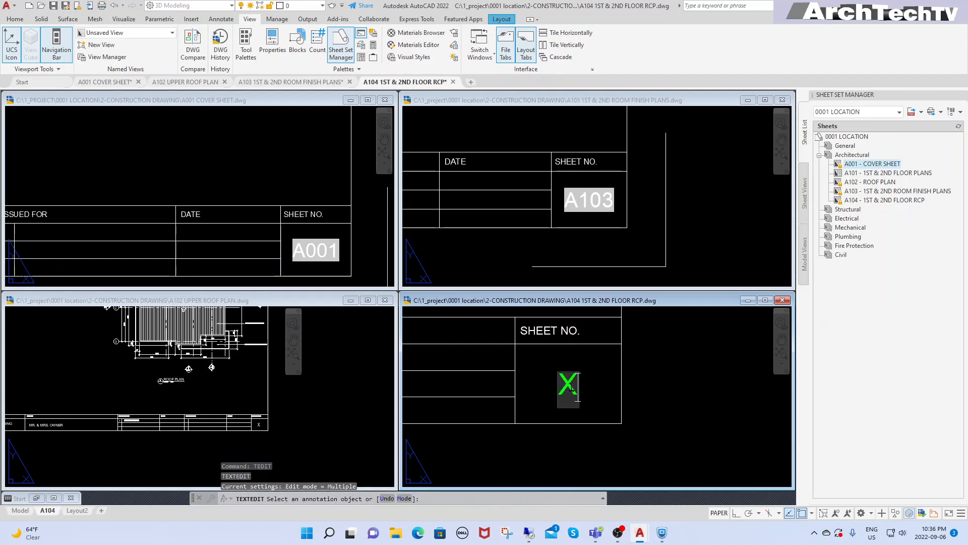
right_click(575, 386)
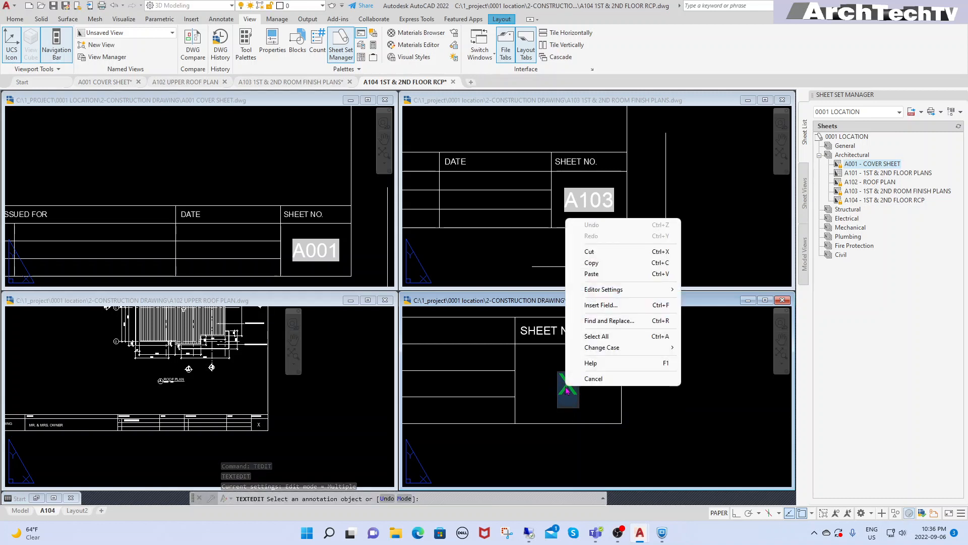
click(601, 306)
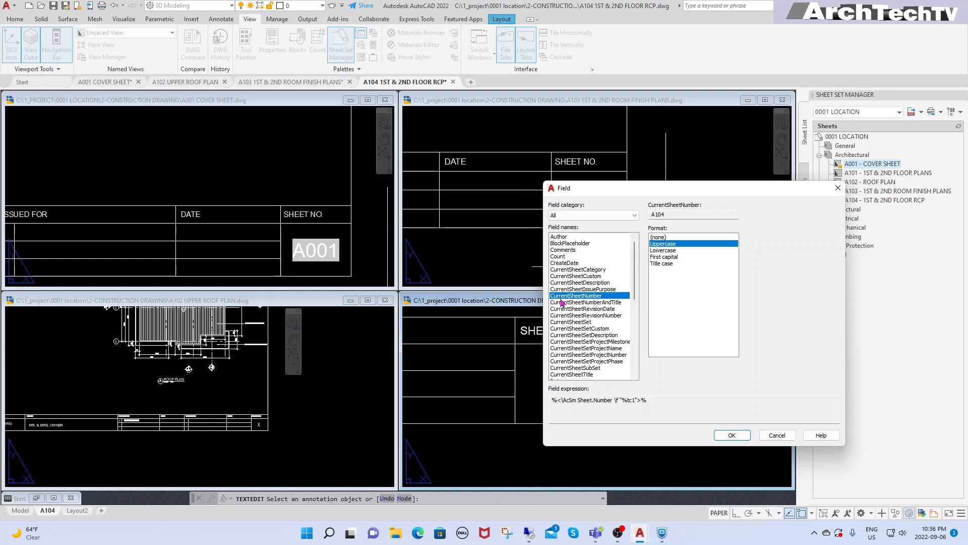
click(734, 436)
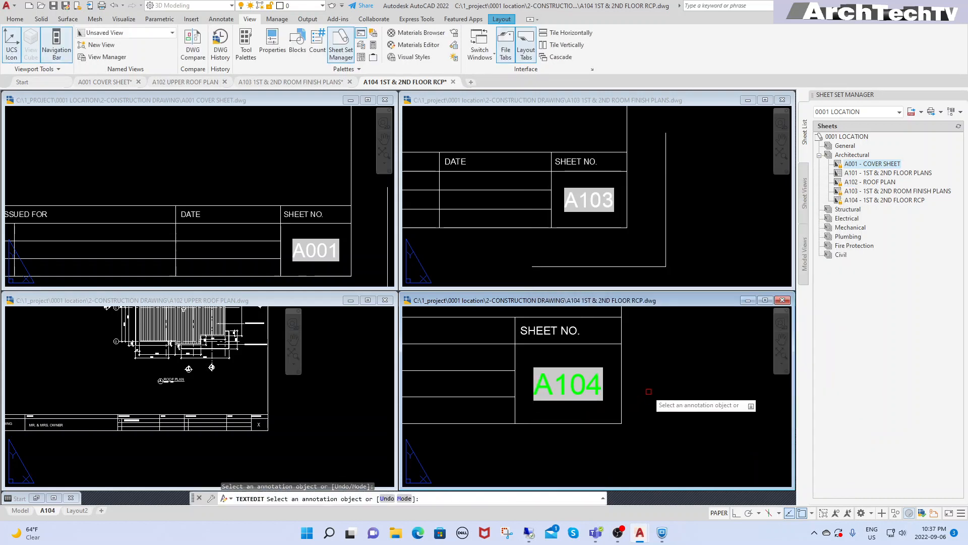
End the text edit in the A104 drawing and regenerate its layout.
key(Escape)
text(RE)
key(Return)
scroll(648, 371, down, 1)
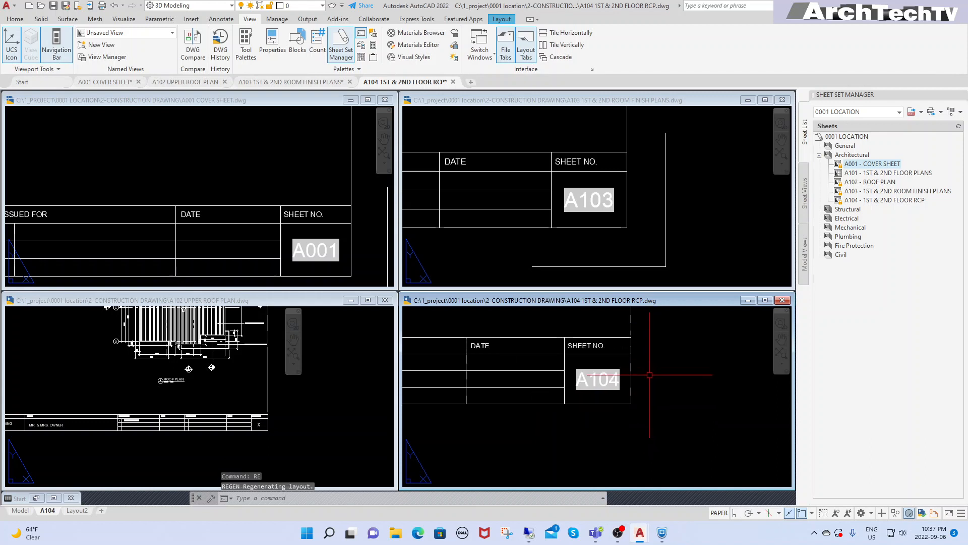
Activate the A102 upper roof plan drawing and replace its X sheet number placeholder with the uppercase CurrentSheetNumber field.
click(343, 420)
middle_drag(300, 406, 352, 393)
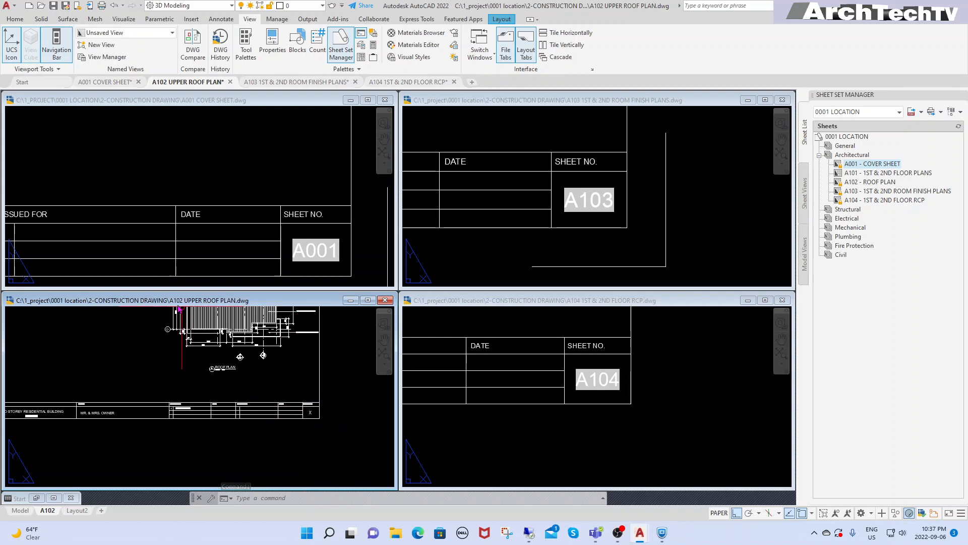
scroll(315, 413, up, 4)
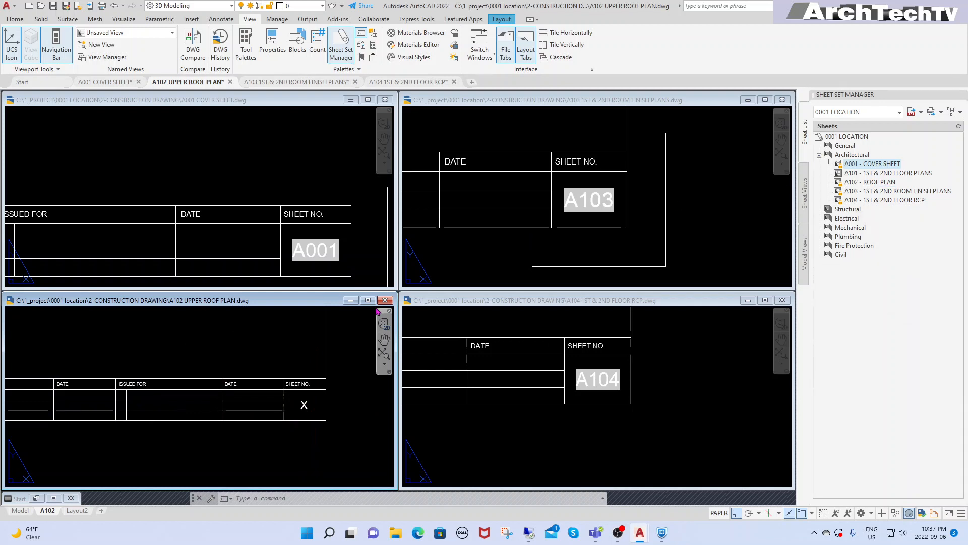
key(Escape)
key(Escape)
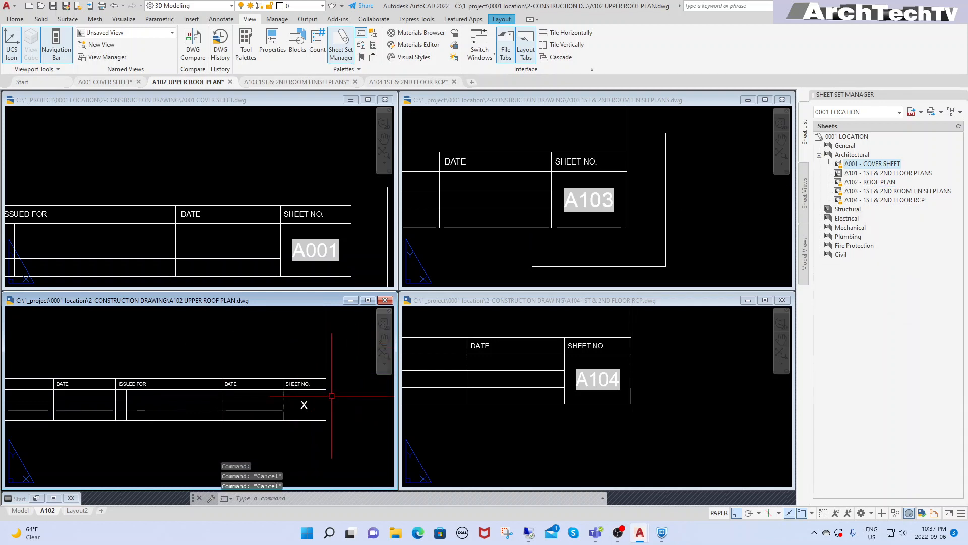
scroll(305, 406, up, 2)
text(tedit)
key(Return)
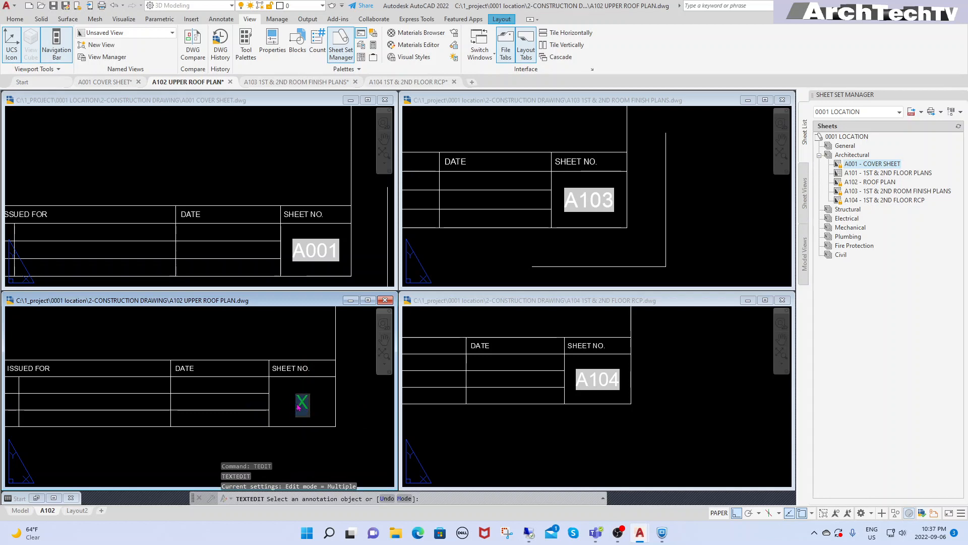
right_click(301, 404)
click(337, 320)
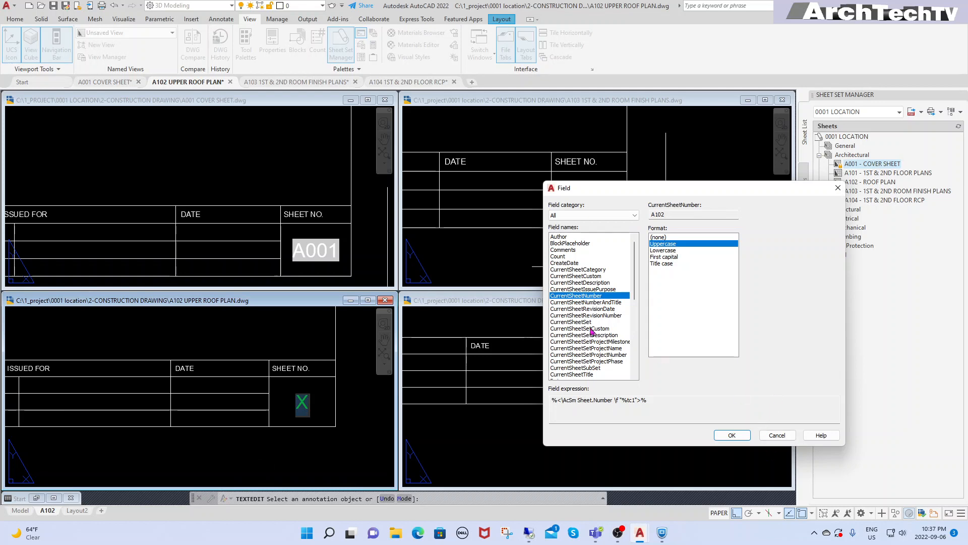
click(732, 435)
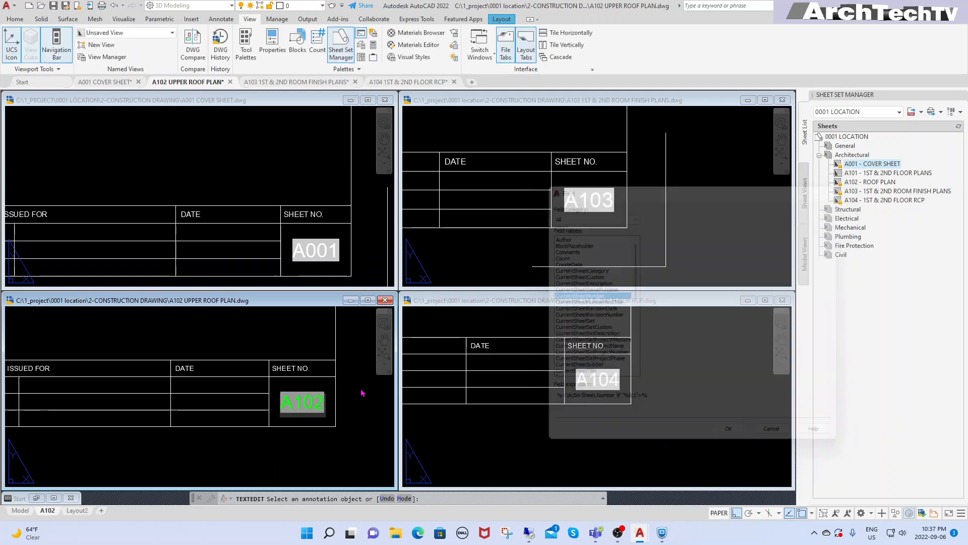
Close the text edit in the A102 upper roof plan and regenerate its layout.
key(Escape)
key(Escape)
text(RE)
key(Return)
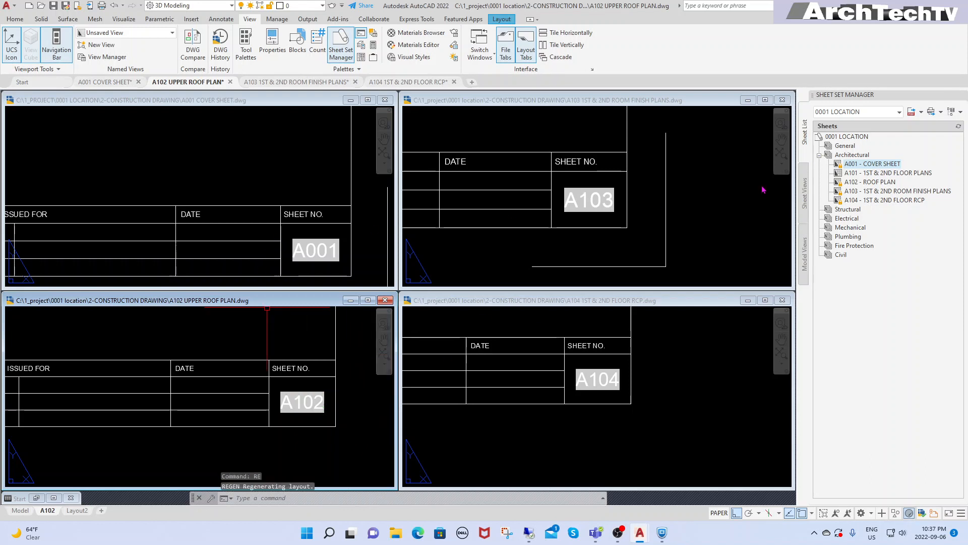
Open the A101 1st & 2nd floor plans sheet from the sheet set and tile all open drawings vertically, framing its sheet number.
click(878, 174)
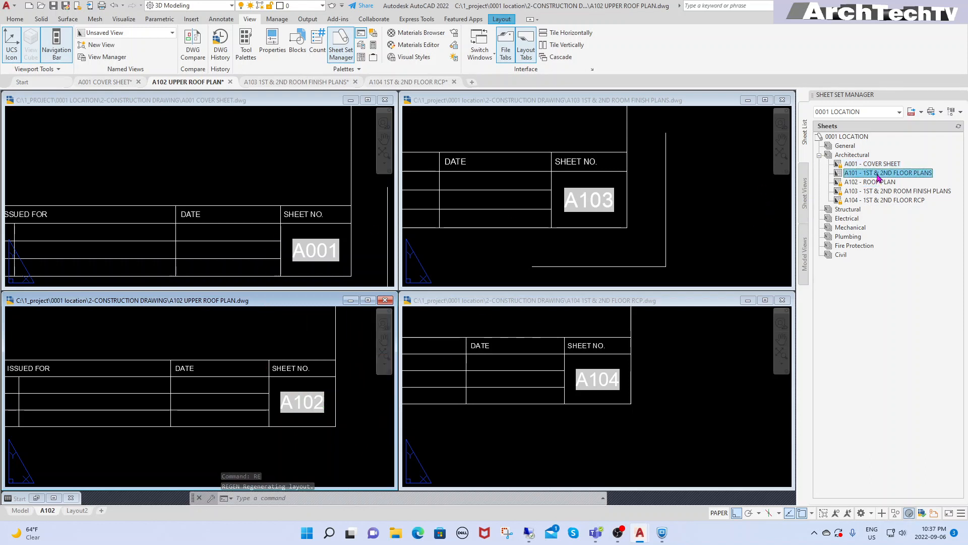
double_click(878, 174)
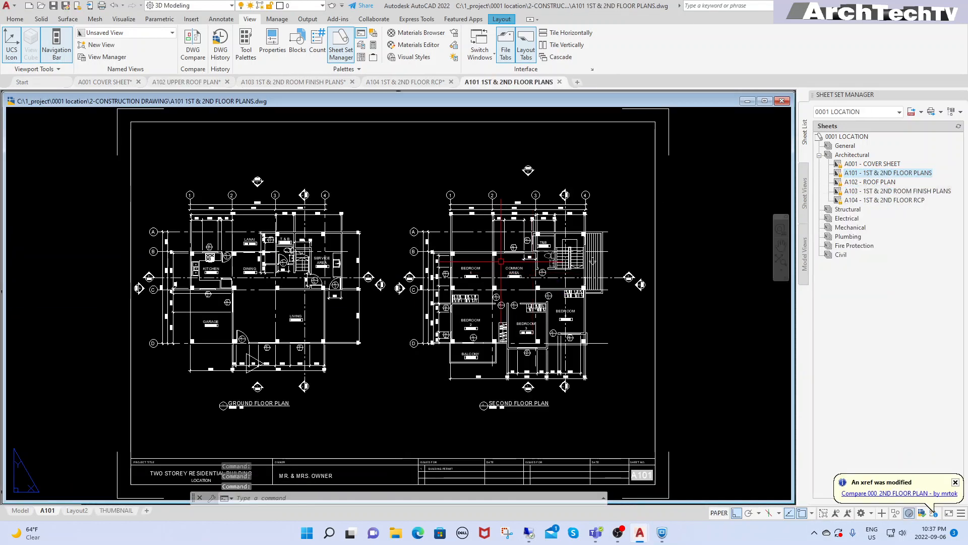
scroll(642, 427, up, 6)
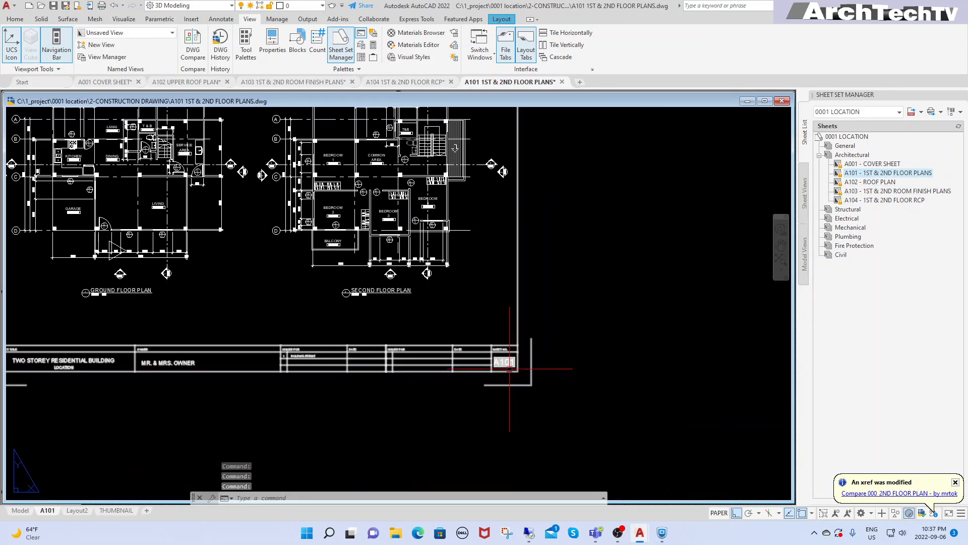
click(516, 358)
scroll(516, 358, down, 4)
key(Escape)
key(Escape)
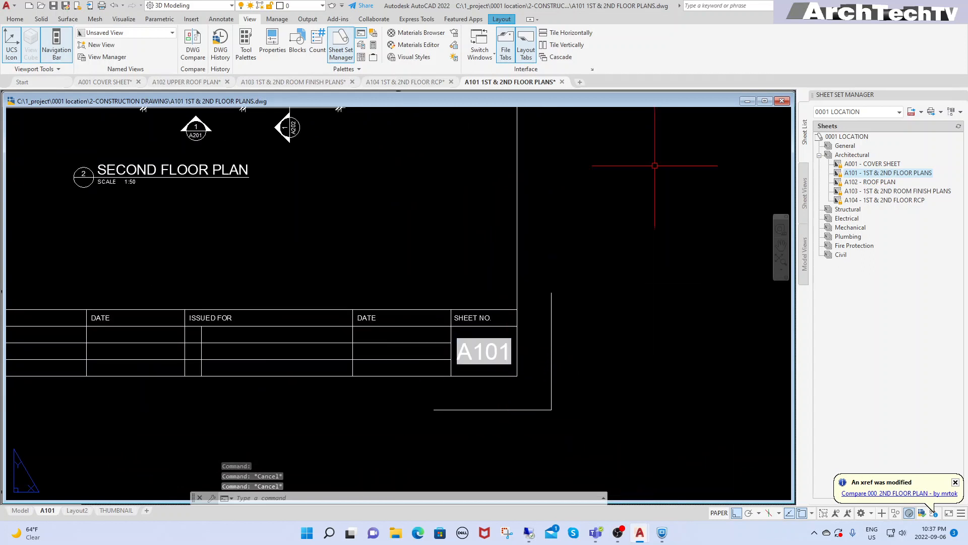
click(567, 45)
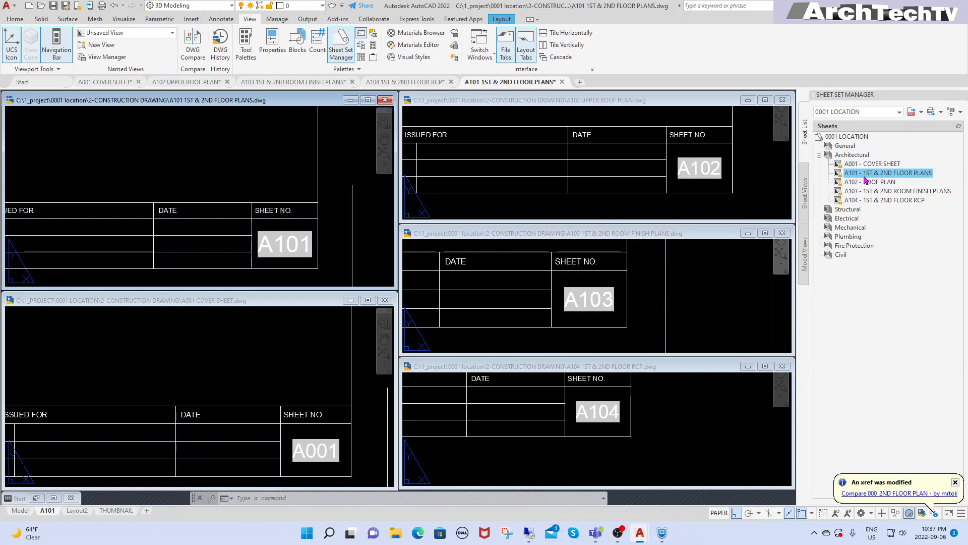
Open the Rename & Renumber settings of the A104 1st & 2nd floor RCP sheet and set its number to A105.
mouse_move(881, 206)
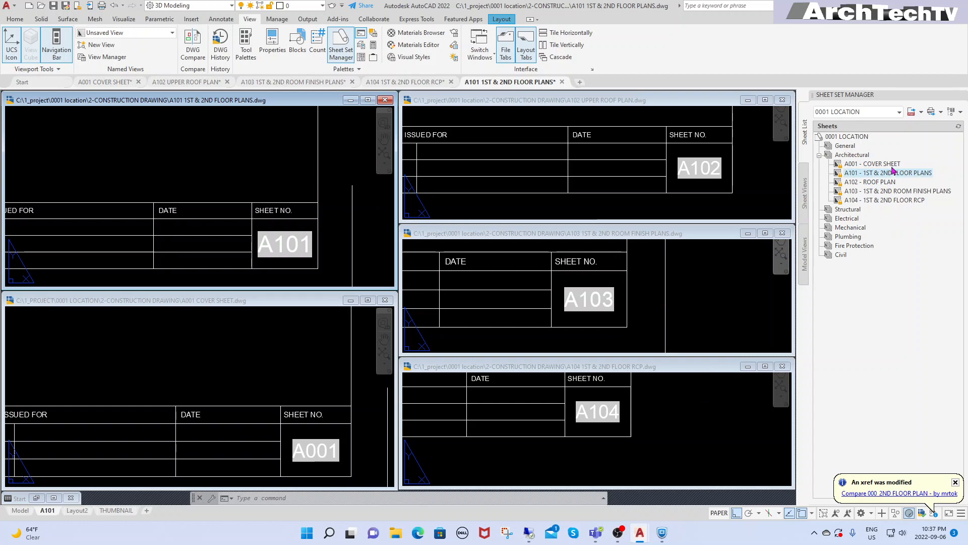
right_click(901, 202)
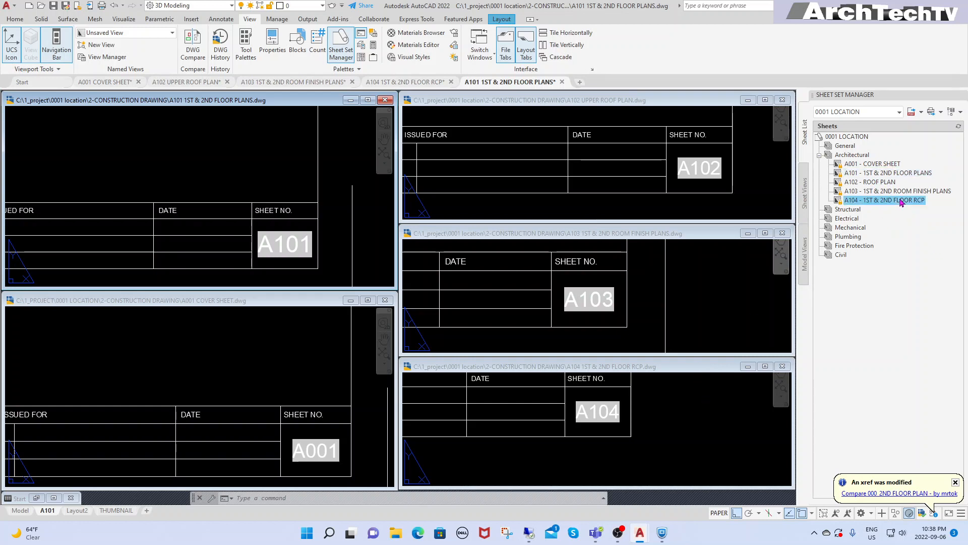
click(853, 199)
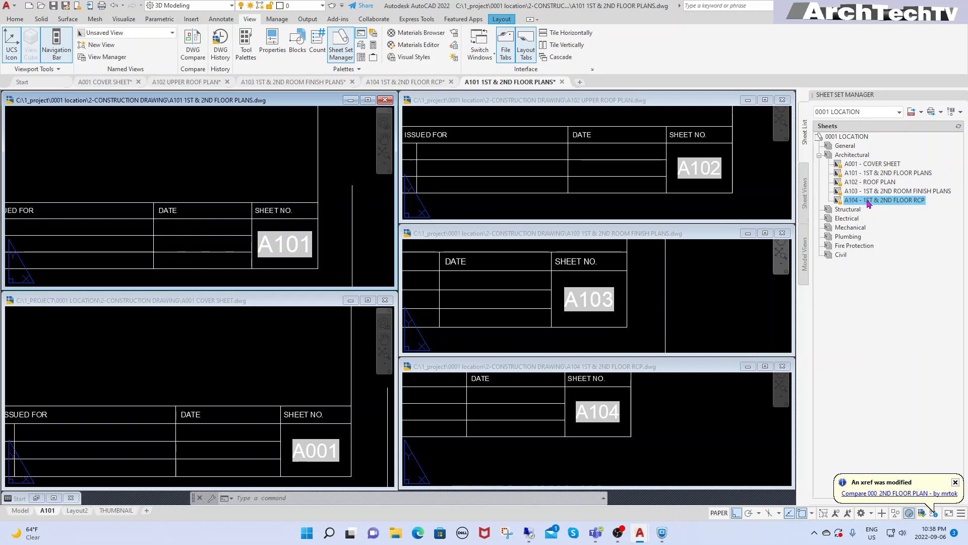
right_click(866, 202)
key(Escape)
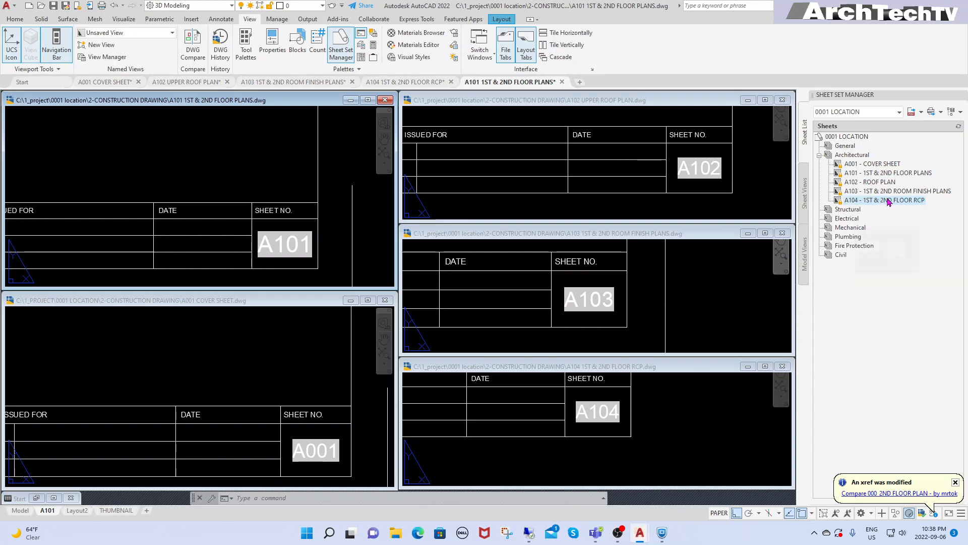
mouse_move(889, 201)
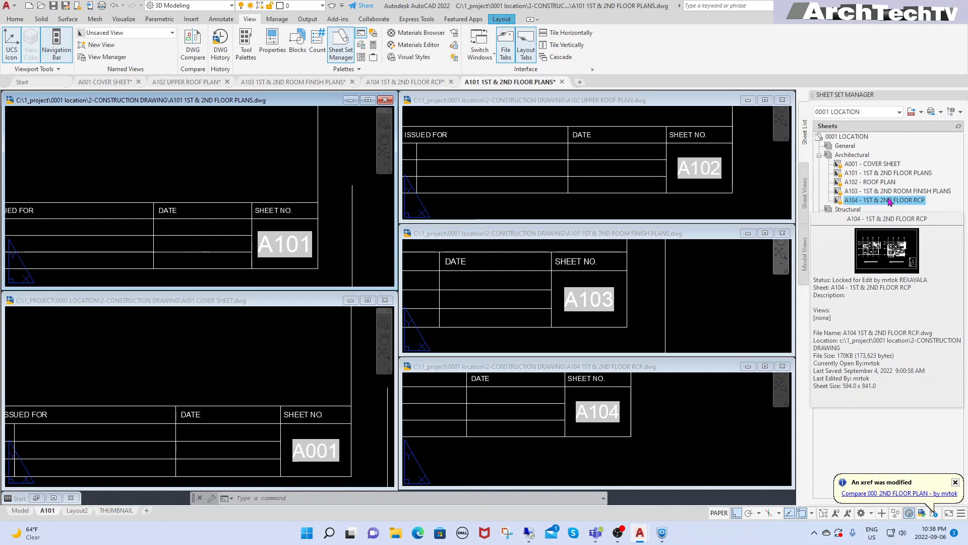
right_click(889, 202)
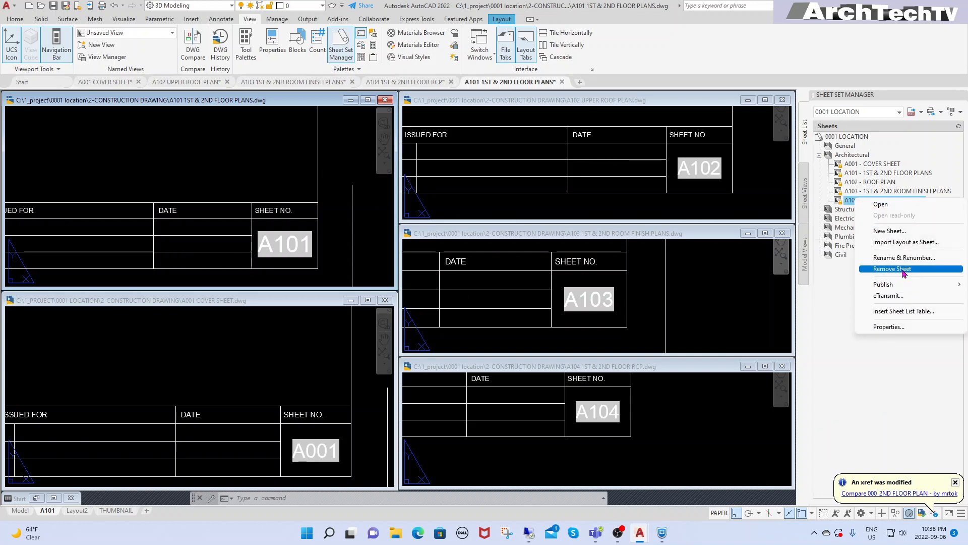
click(917, 257)
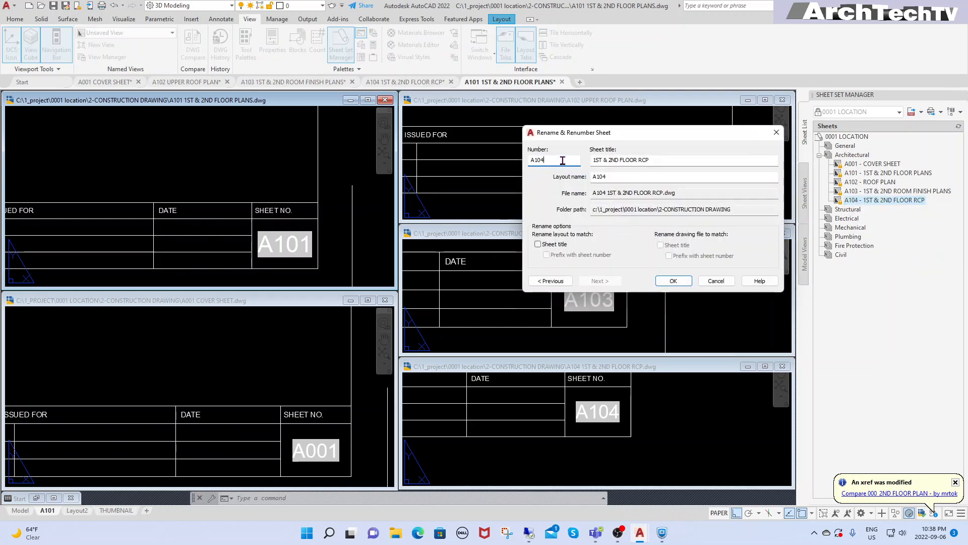
key(BackSpace)
text(5)
Set the RCP sheet's layout name to A105 and apply the rename and renumber settings.
click(618, 176)
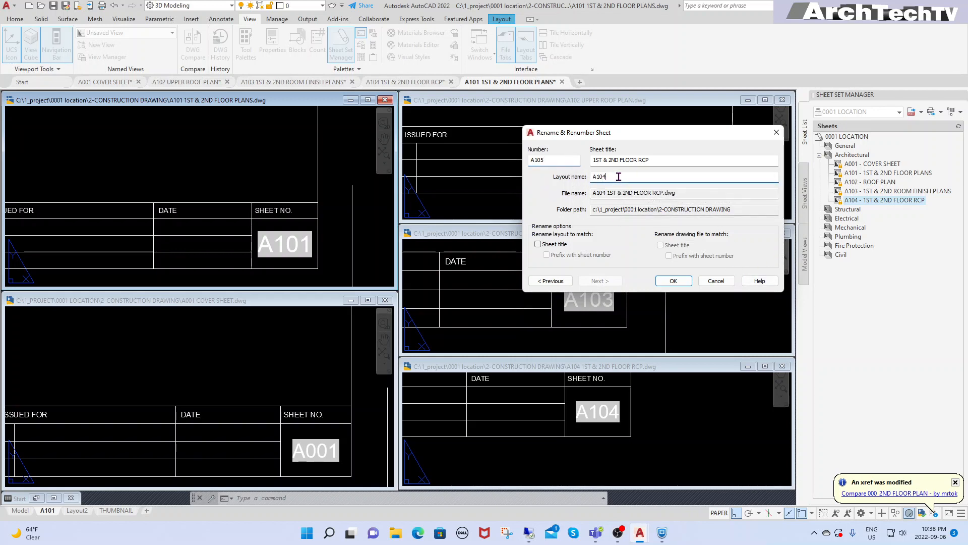
key(BackSpace)
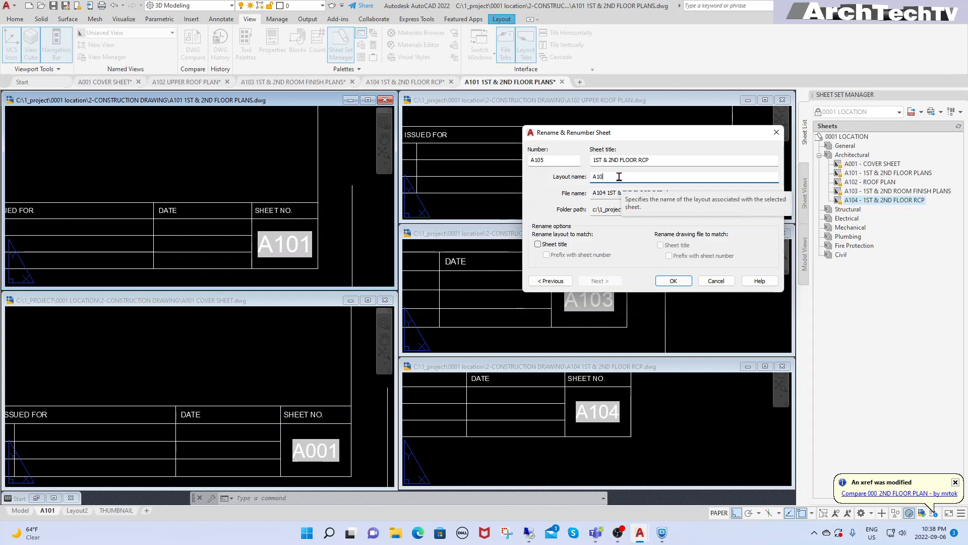
text(5)
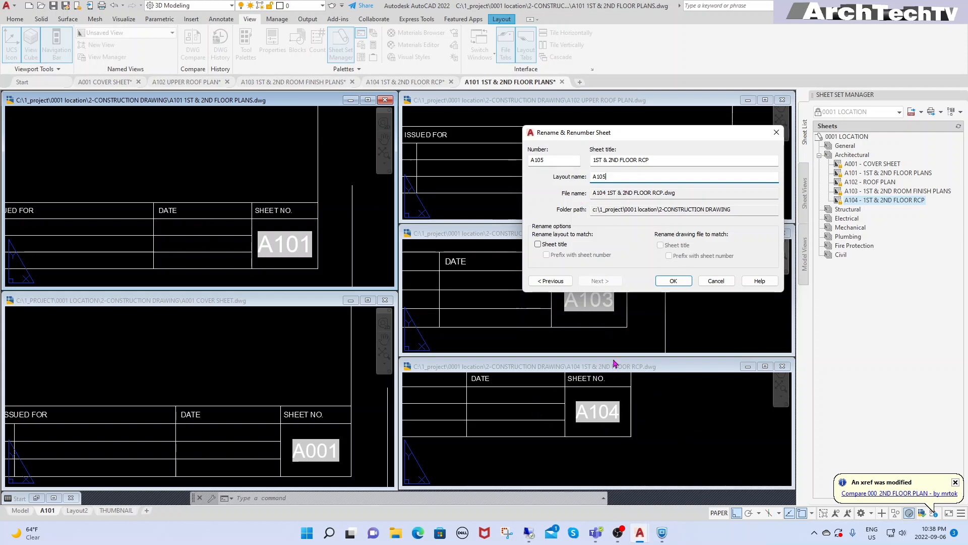
click(673, 283)
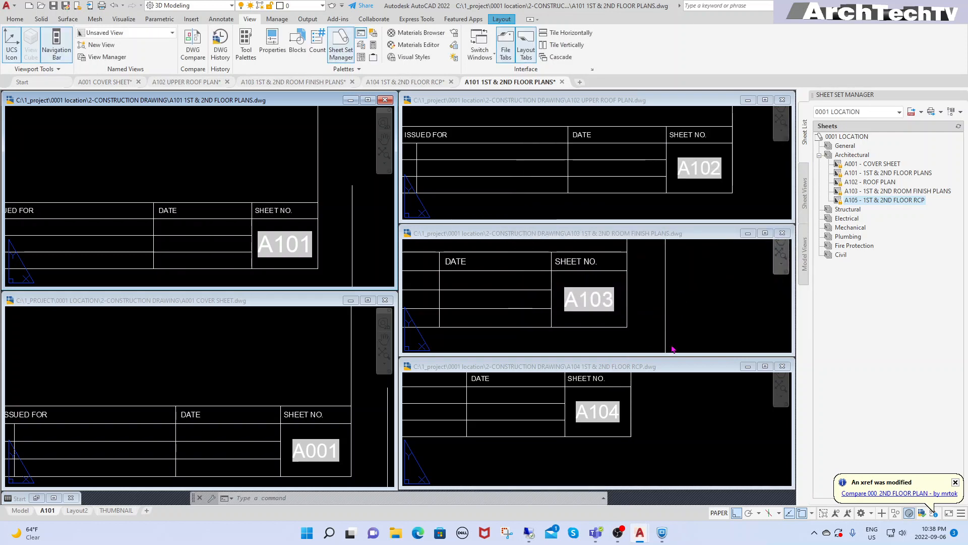
Activate the A104 1st & 2nd floor RCP drawing and regenerate its layout to update the sheet number field.
click(673, 422)
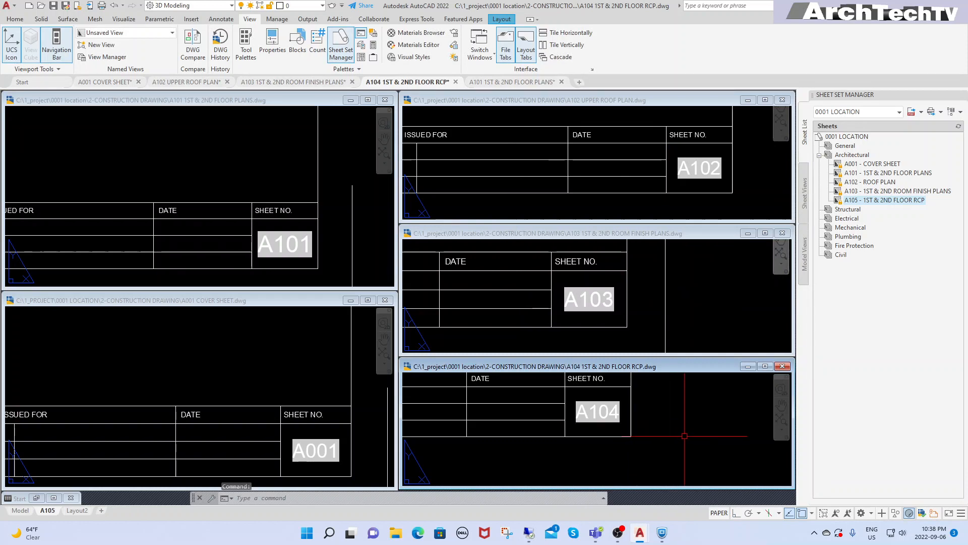
text(RE)
key(Return)
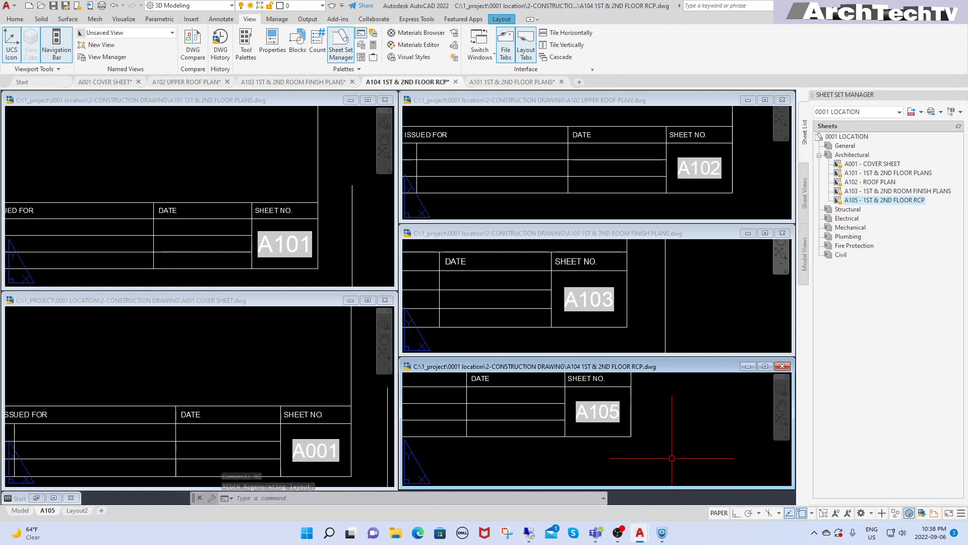
key(Escape)
key(Escape)
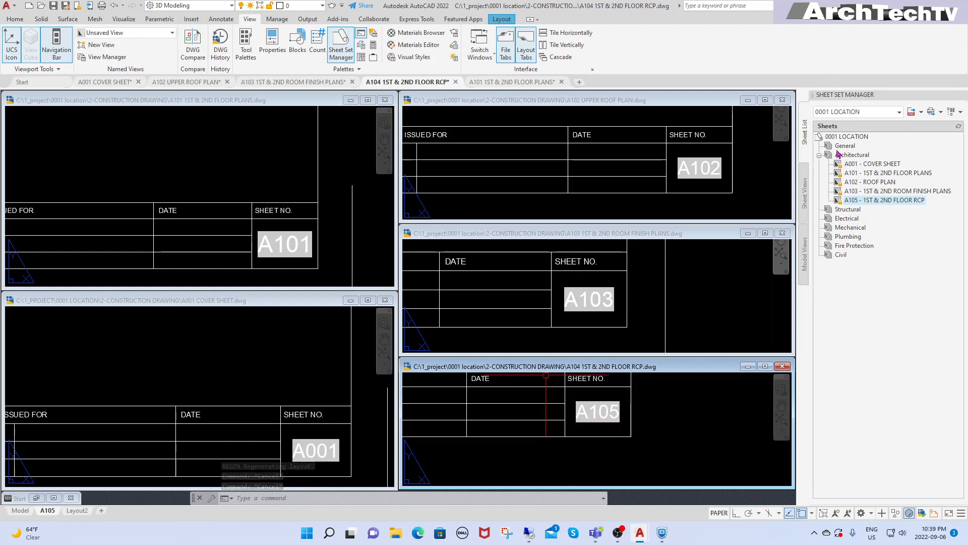
Zoom the A104 1st & 2nd floor RCP drawing to its extents.
click(656, 426)
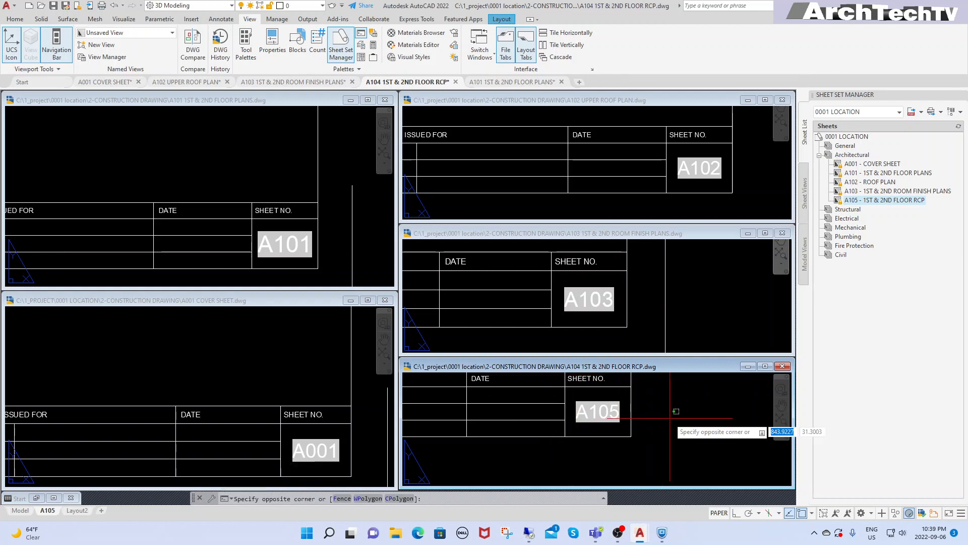
key(Escape)
scroll(658, 433, down, 3)
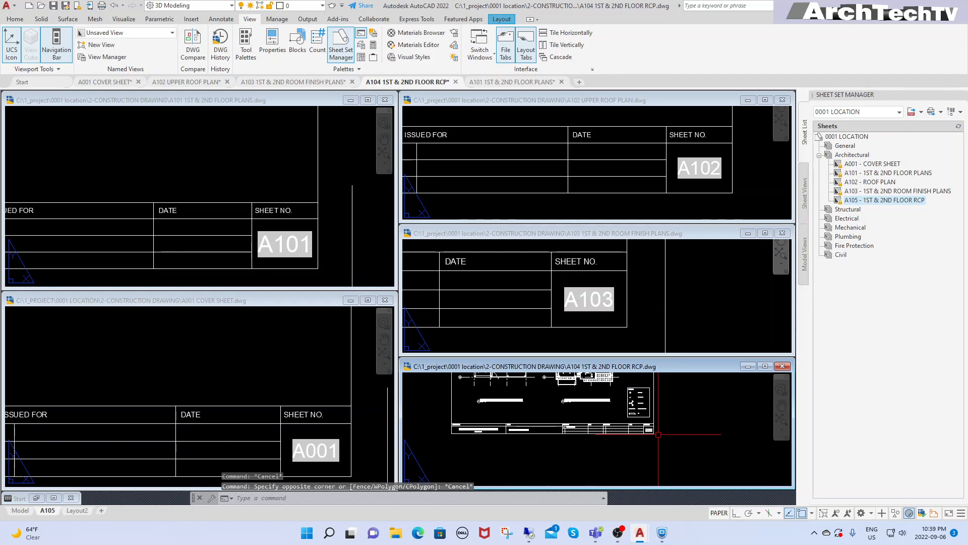
text(z)
key(Return)
text(e)
key(Return)
Close the A101 1st & 2nd floor plans drawing and save its changes.
click(286, 179)
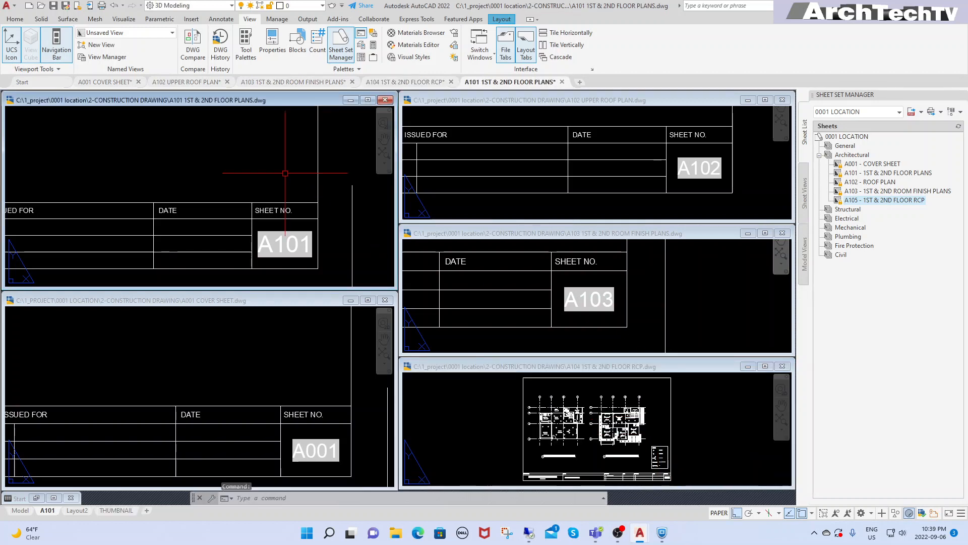
scroll(338, 212, down, 5)
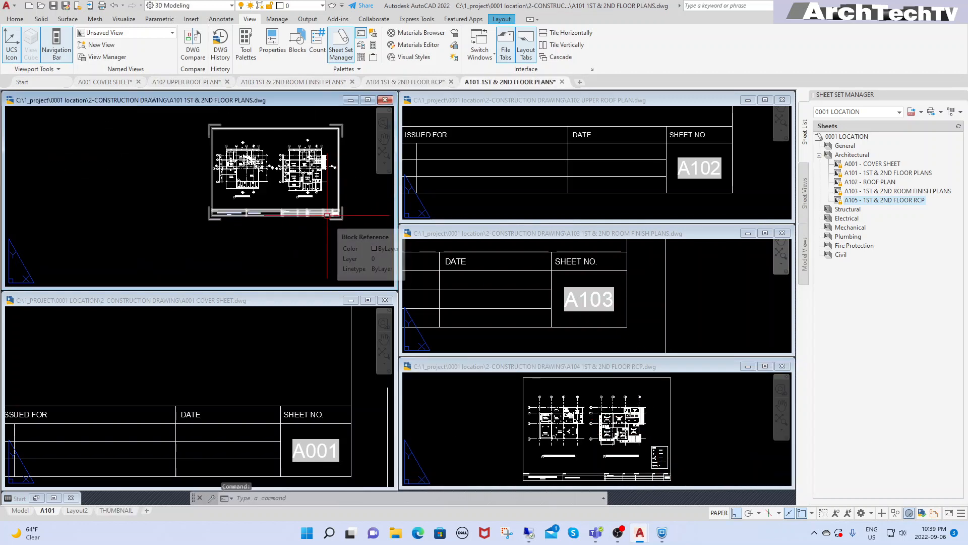
text(cs)
key(Return)
click(478, 286)
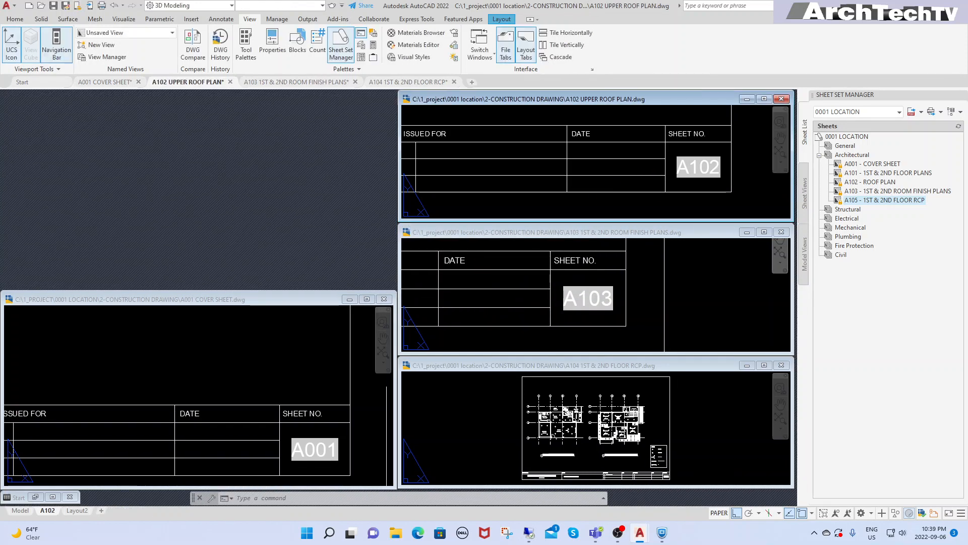
Close the A102 upper roof plan drawing and save its changes.
key(Escape)
key(Escape)
scroll(636, 182, down, 3)
text(cs)
key(Return)
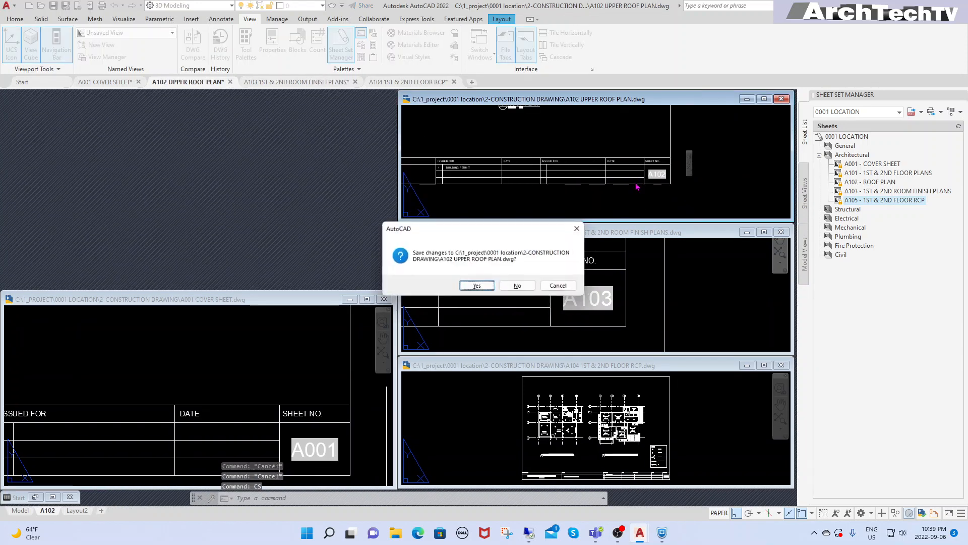
click(478, 287)
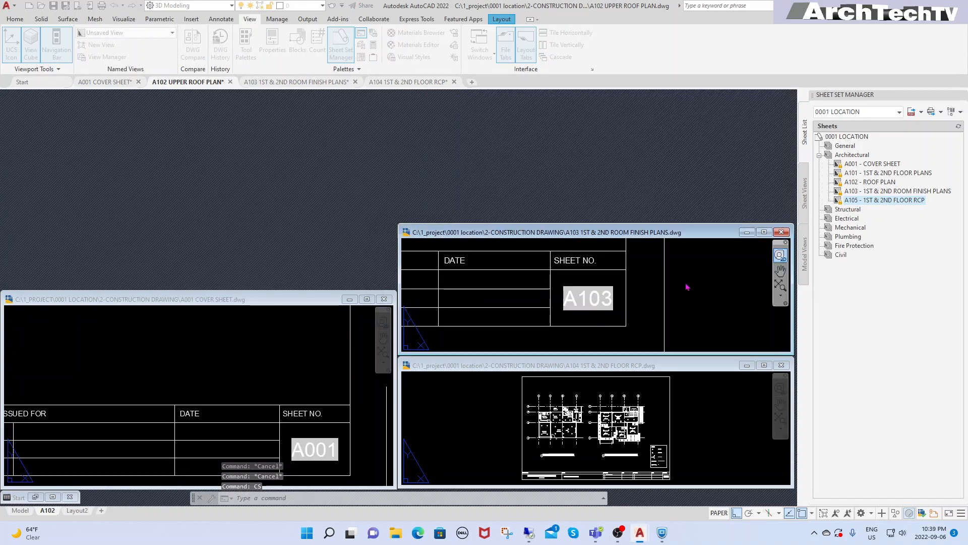
Close the A103 1st & 2nd room finish plans drawing and save its changes.
click(692, 280)
text(cs)
key(Return)
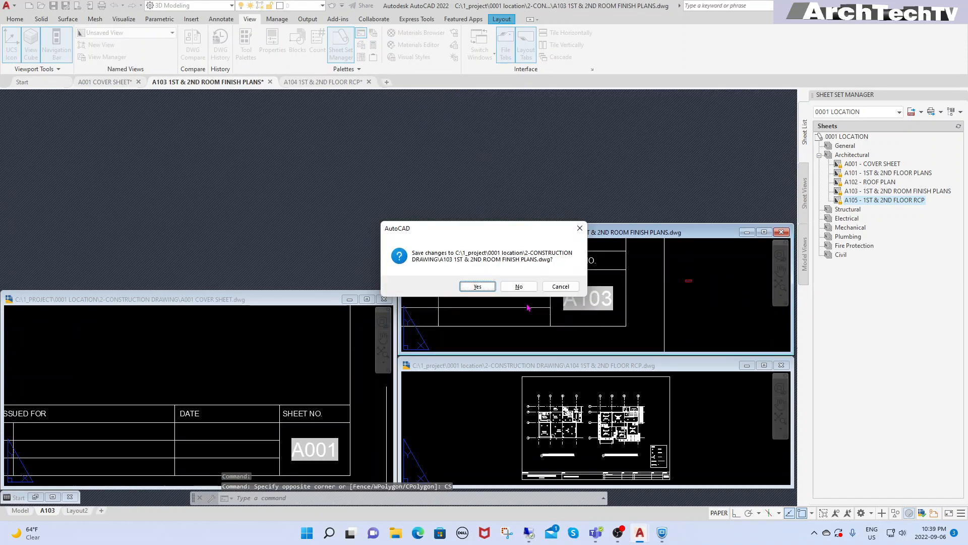
click(477, 286)
Close the A104 1st & 2nd floor RCP drawing and save its changes.
click(711, 438)
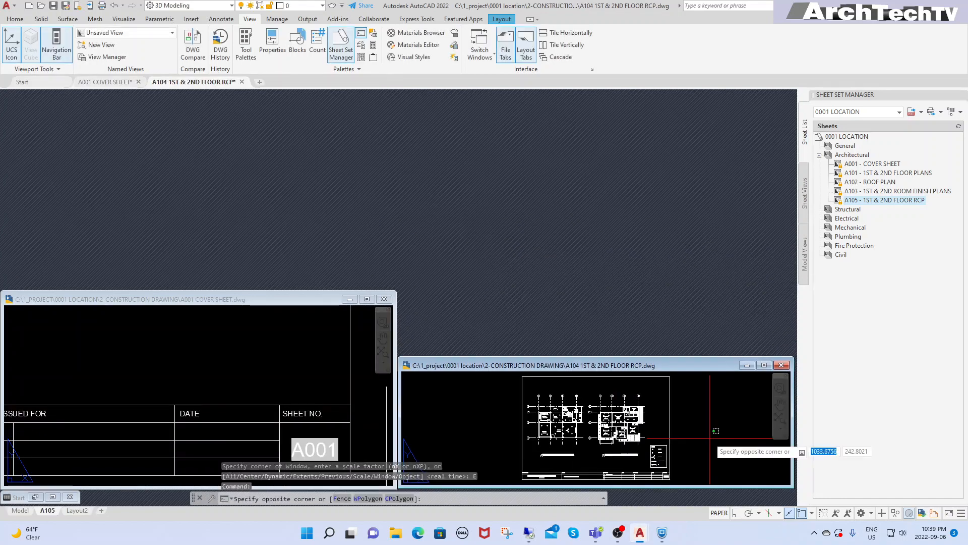
text(cs)
key(Return)
click(478, 287)
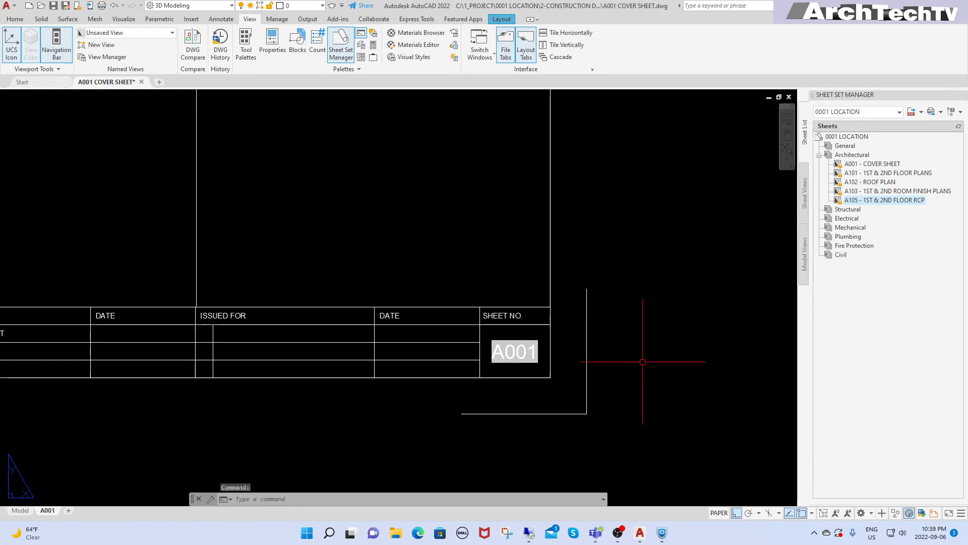
Zoom the A001 cover sheet drawing to its extents and save it.
text(z)
key(Return)
text(e)
key(Return)
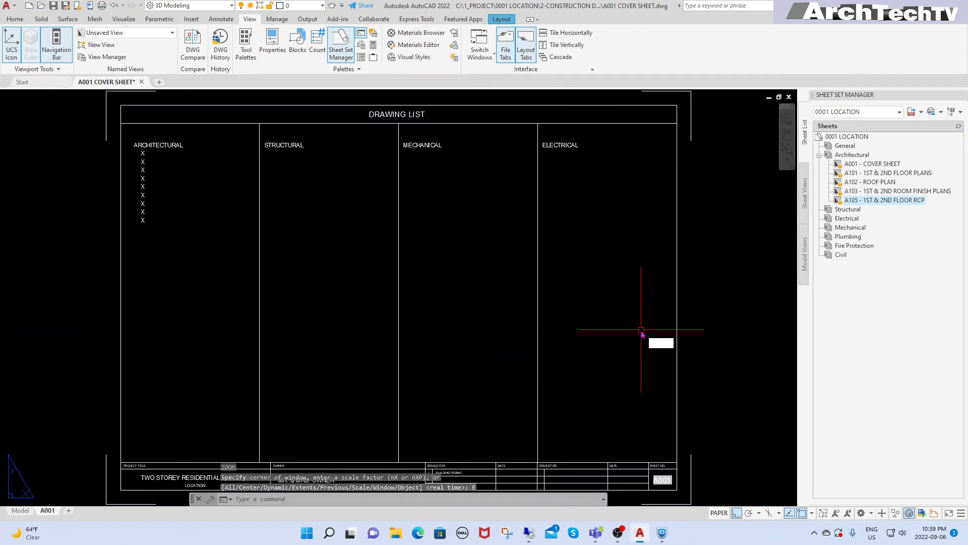
text(qs)
key(Return)
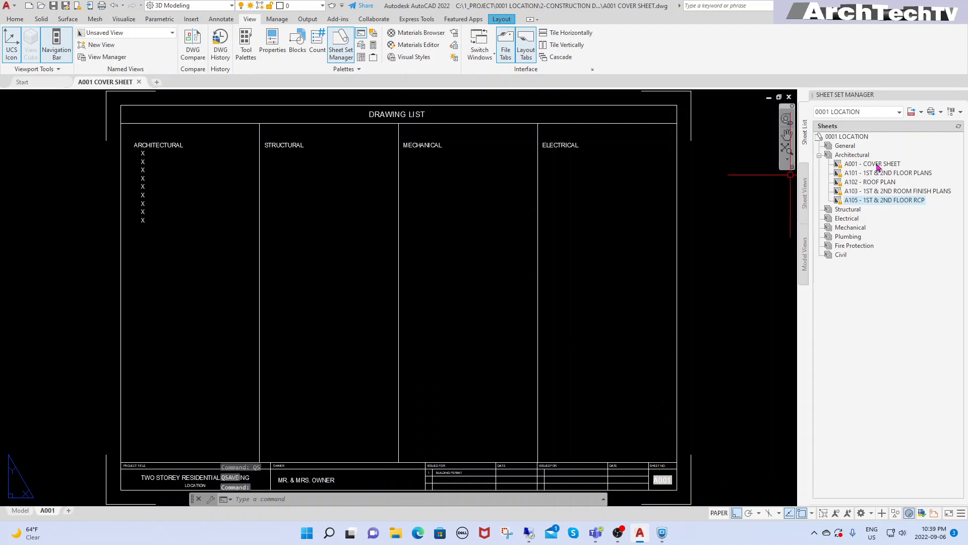
Examine the drawing list on the cover sheet, focusing on the X placeholders under ARCHITECTURAL.
click(368, 275)
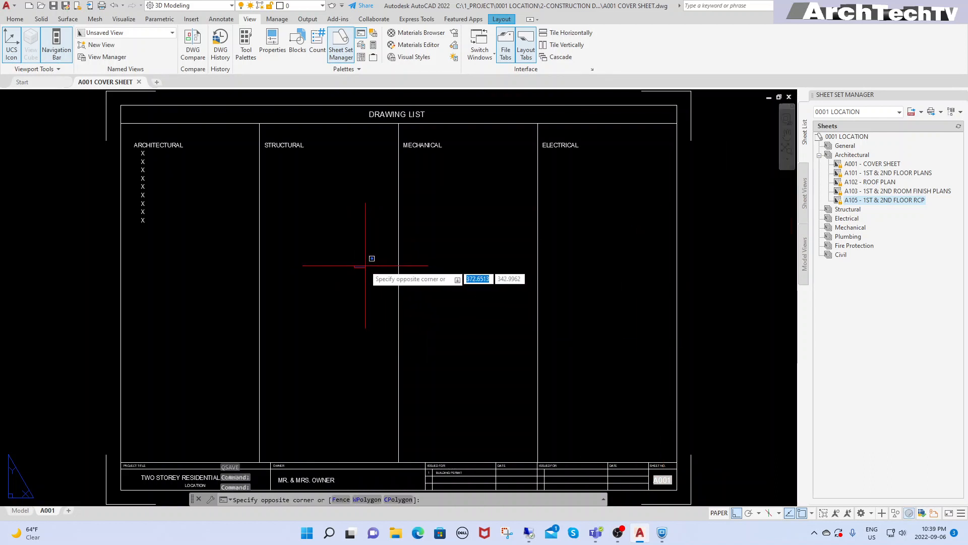
key(Escape)
middle_drag(367, 267, 563, 319)
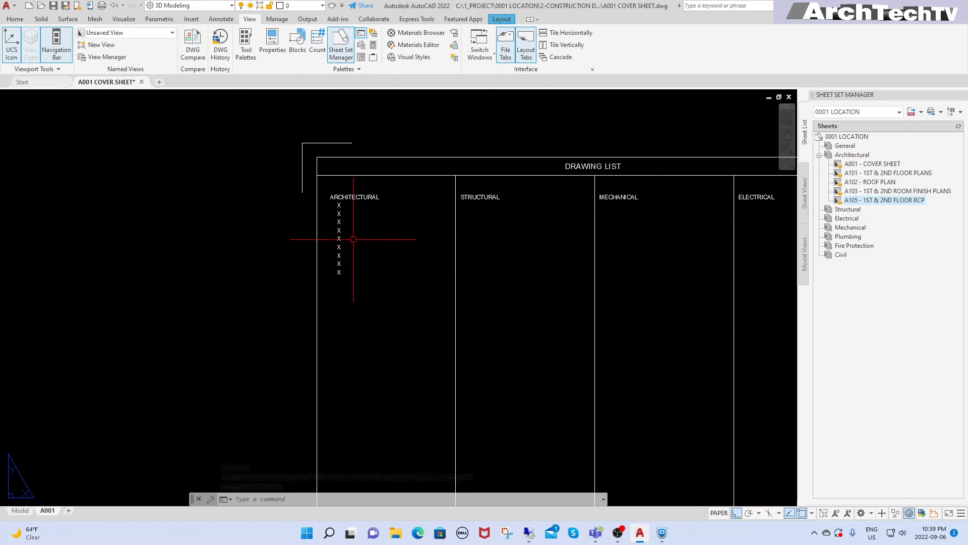
key(Escape)
key(Escape)
scroll(348, 212, up, 4)
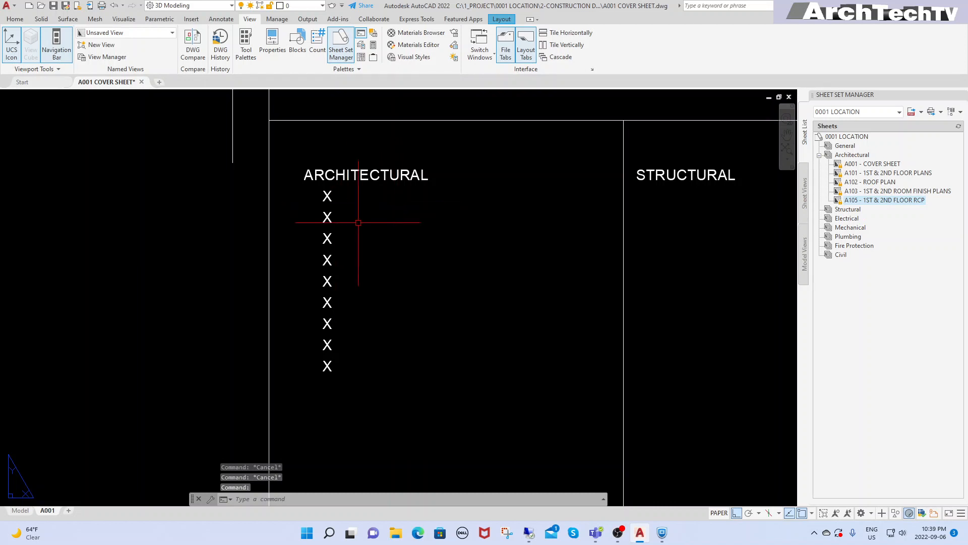
scroll(356, 220, down, 2)
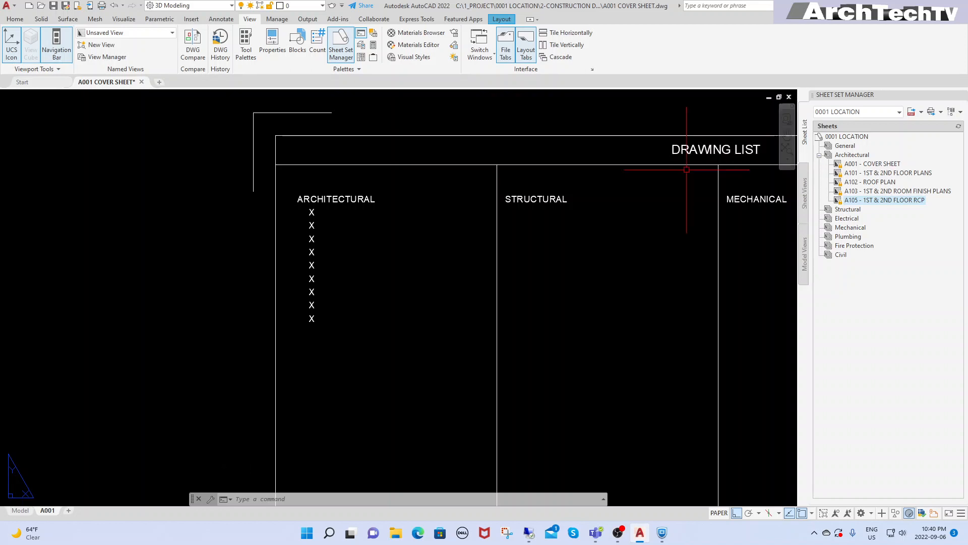
middle_drag(360, 236, 333, 248)
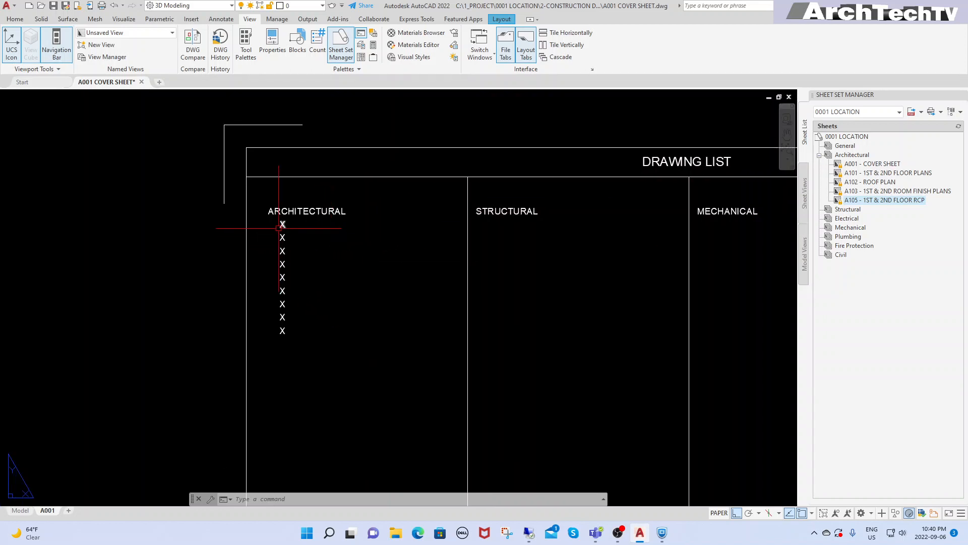
scroll(285, 231, up, 2)
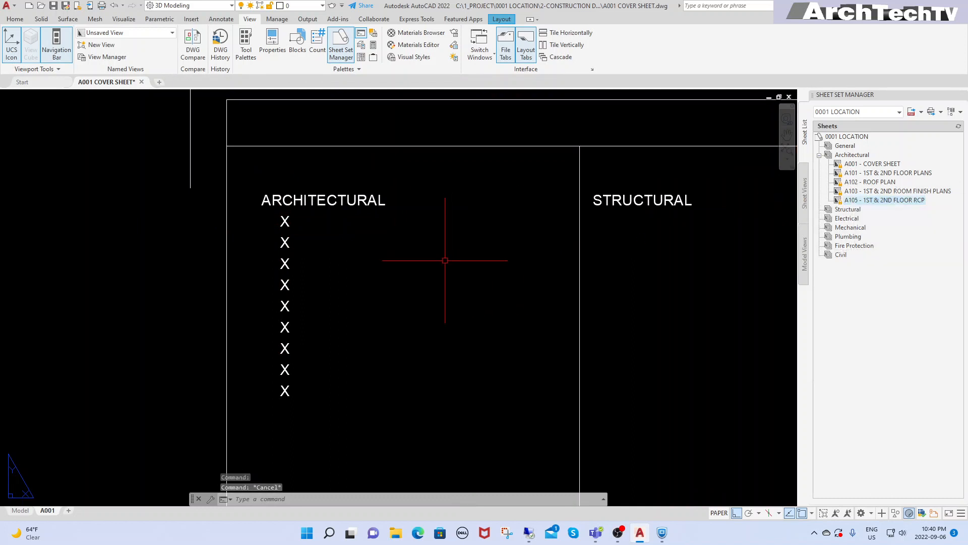
Open the first X placeholder under ARCHITECTURAL for editing and start replacing it with a SheetSet field.
click(424, 292)
key(Escape)
key(Escape)
scroll(282, 224, up, 4)
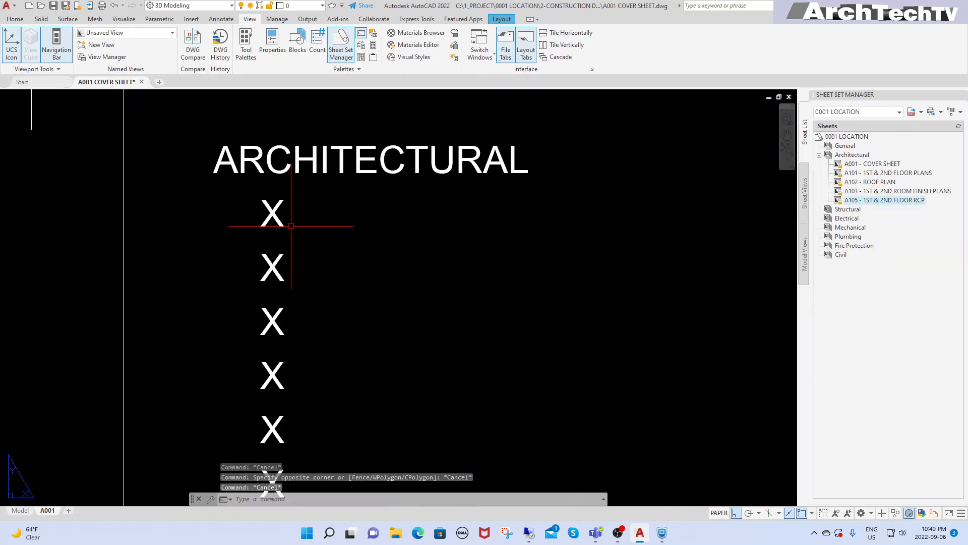
double_click(281, 223)
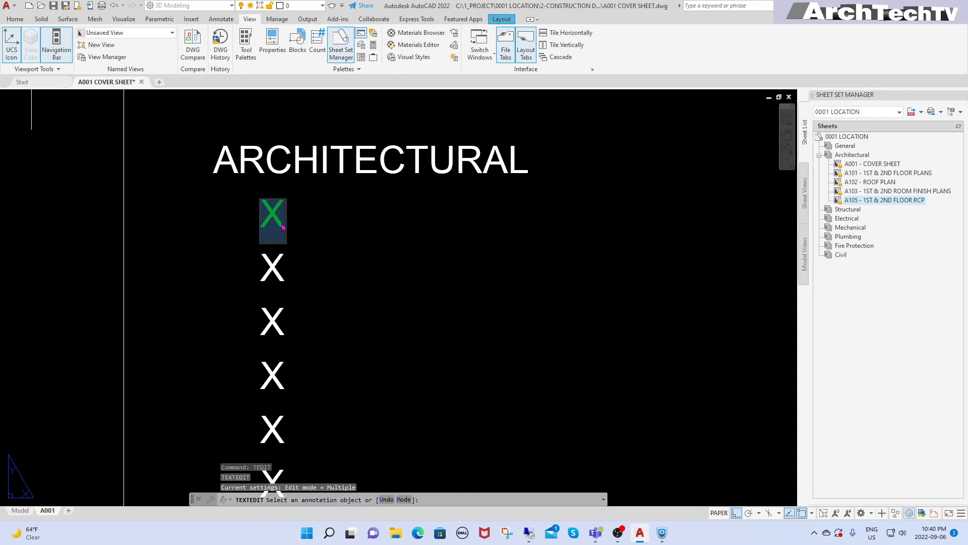
drag(286, 220, 243, 224)
right_click(270, 220)
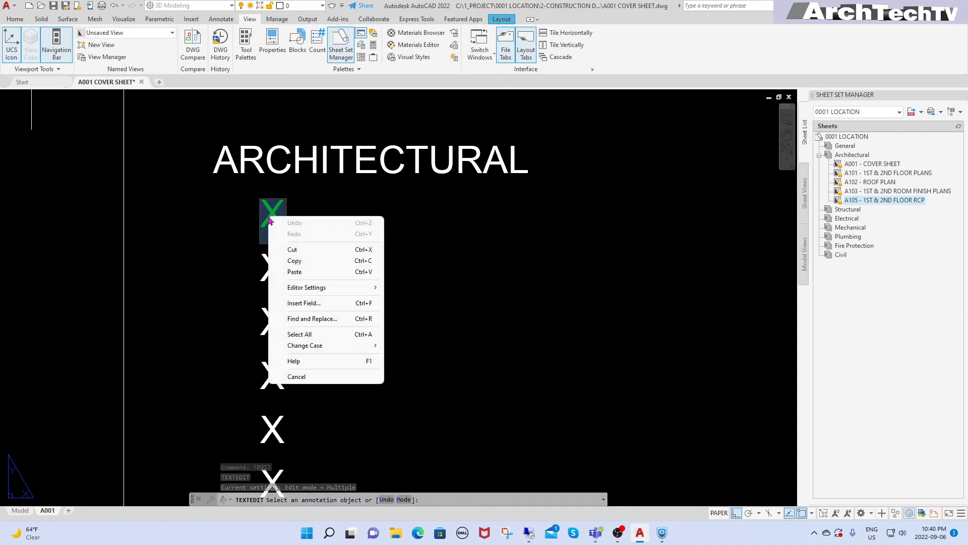
click(312, 305)
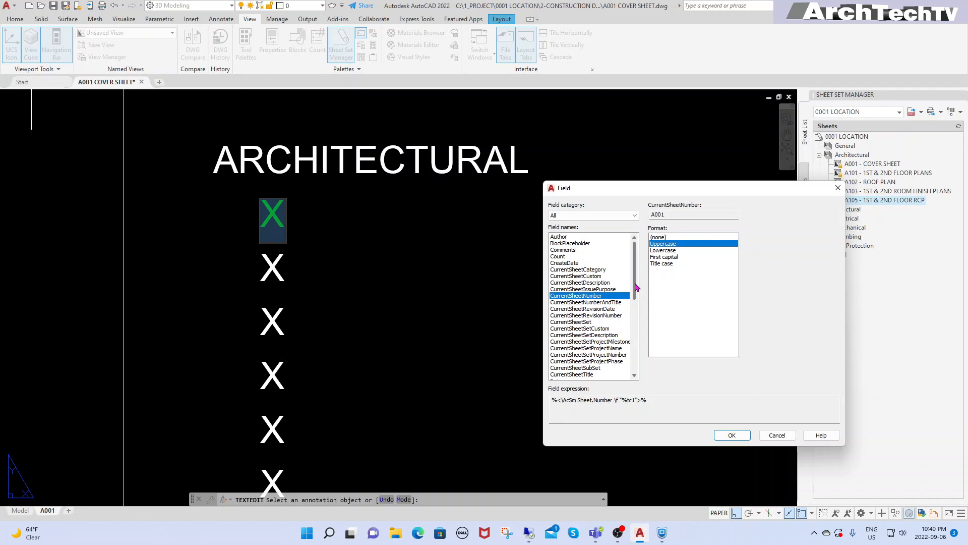
click(582, 323)
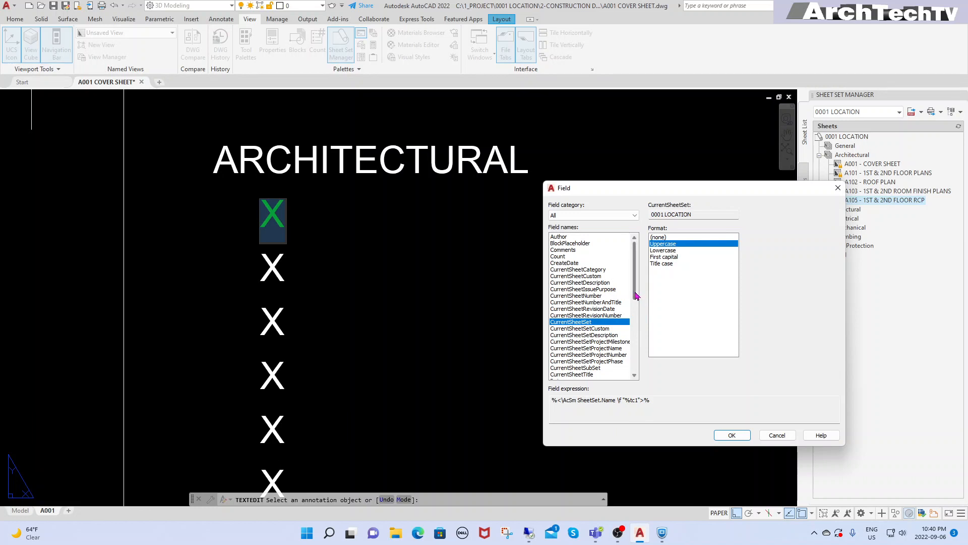
drag(636, 296, 637, 305)
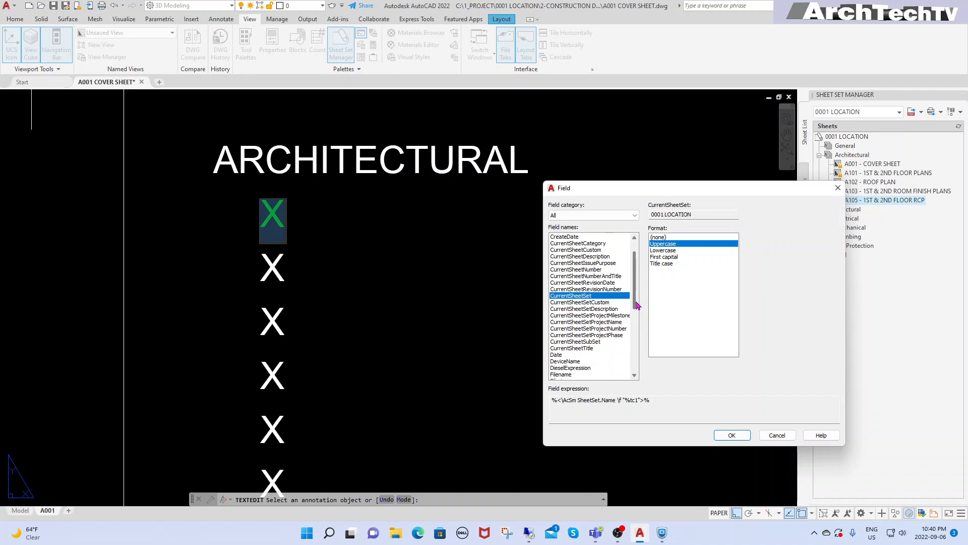
drag(637, 305, 633, 368)
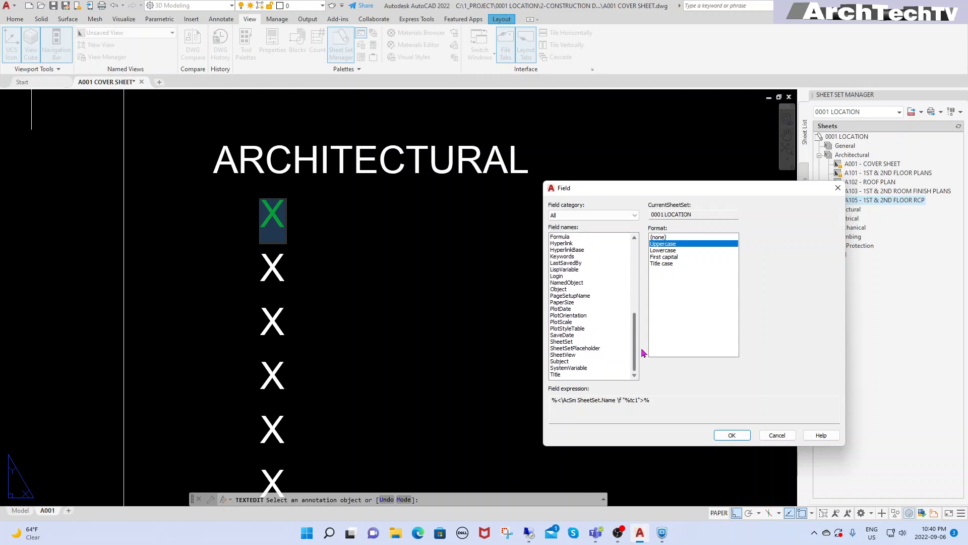
click(566, 343)
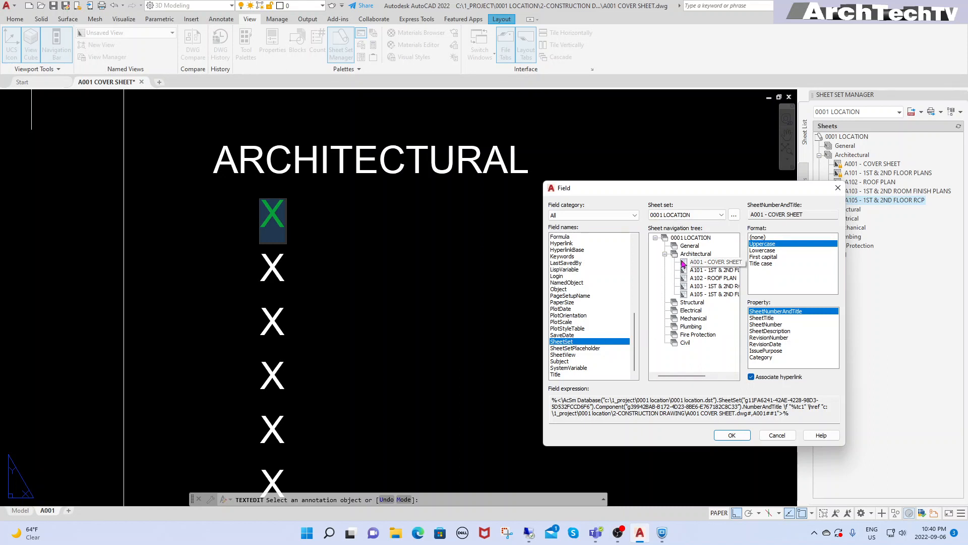
Link the field to A001 - COVER SHEET in the 0001 LOCATION set, using SheetNumberAndTitle in uppercase, and regenerate the layout.
click(722, 215)
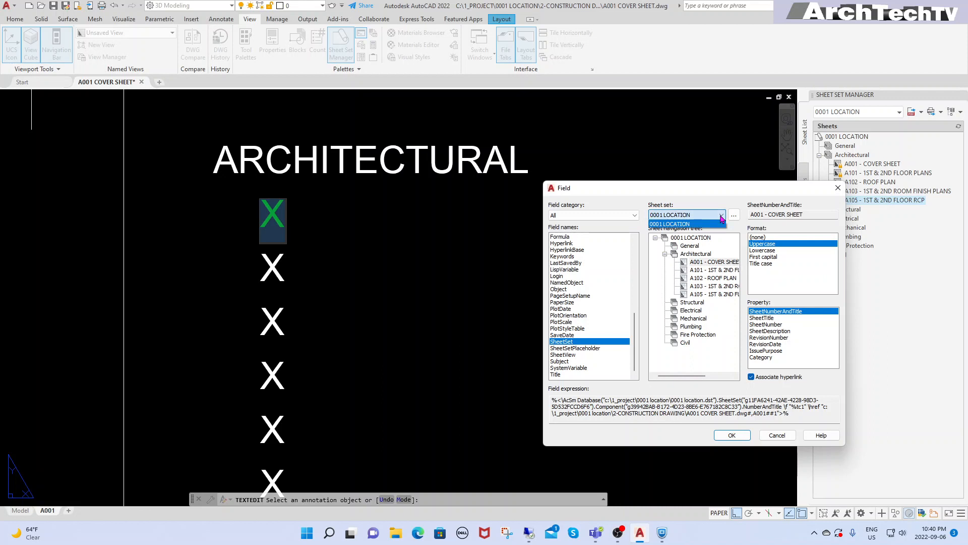
click(711, 222)
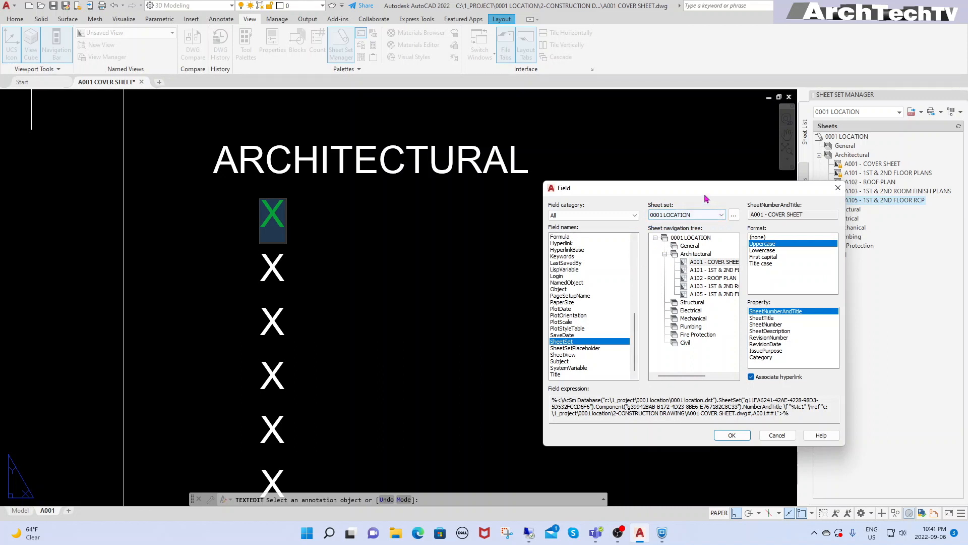
drag(707, 192, 615, 194)
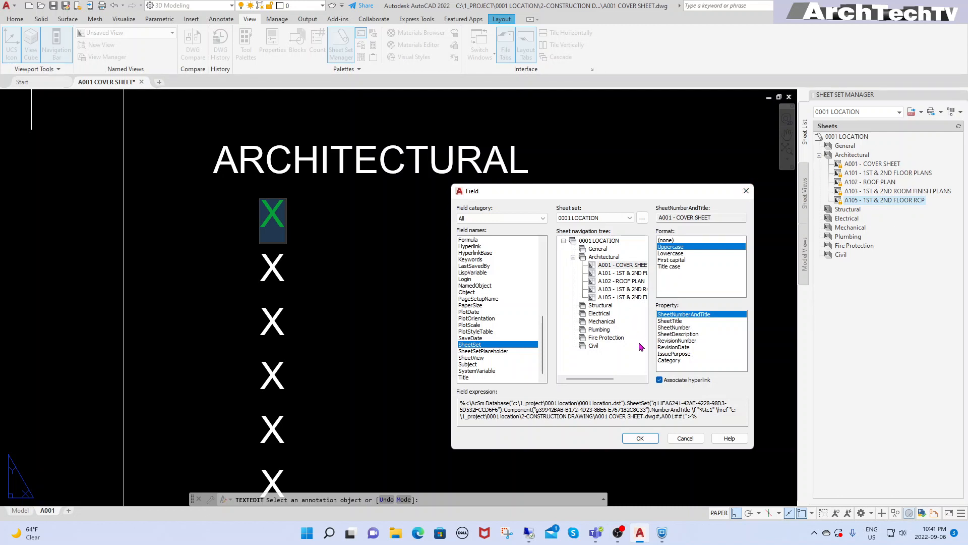
click(628, 266)
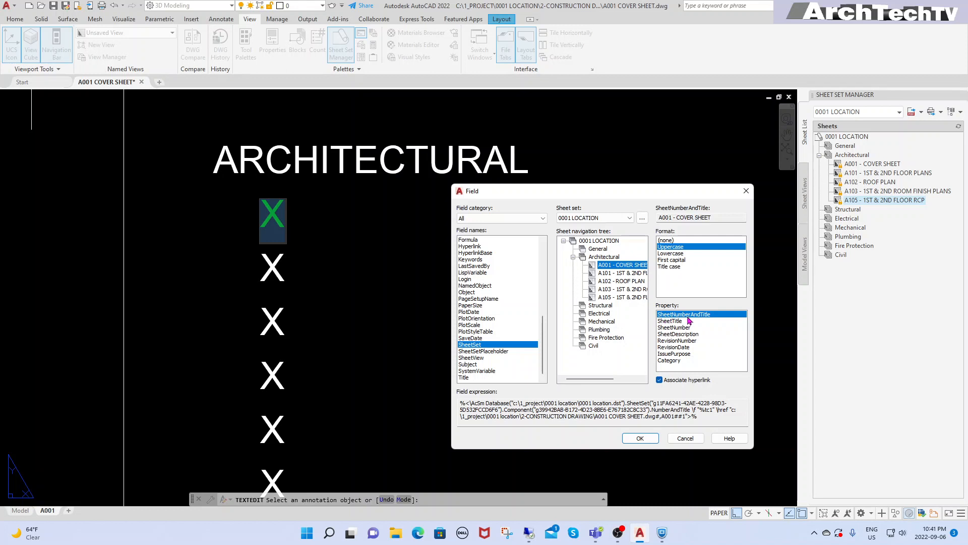
click(641, 438)
click(564, 326)
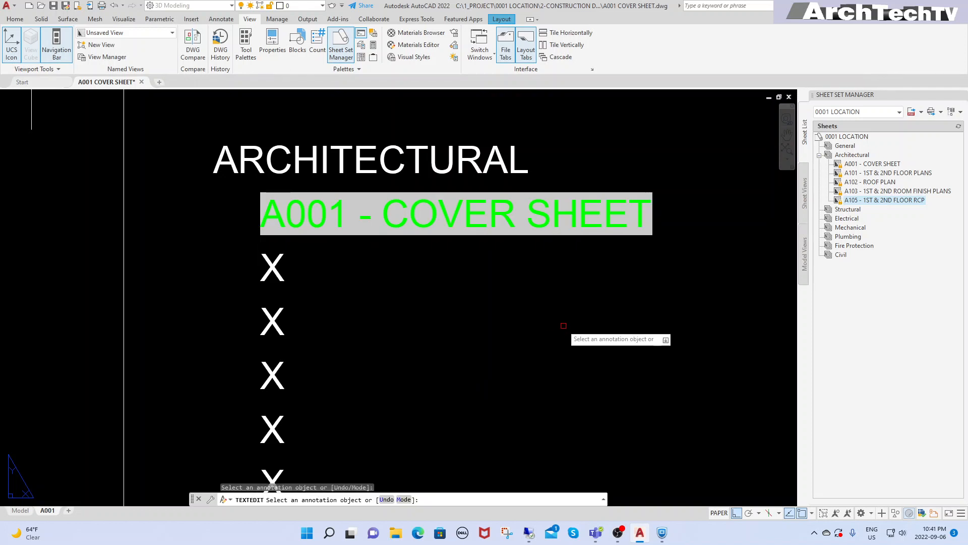
key(Escape)
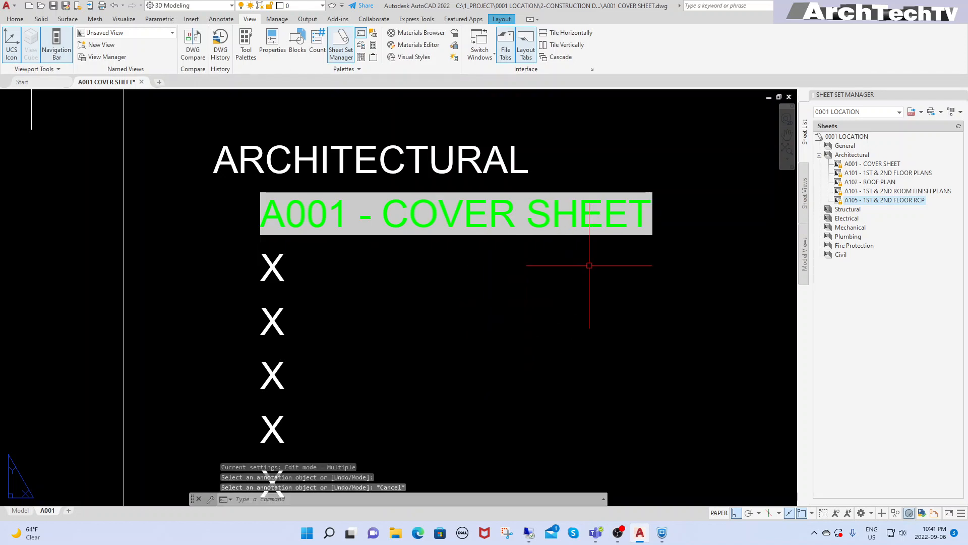
text(re)
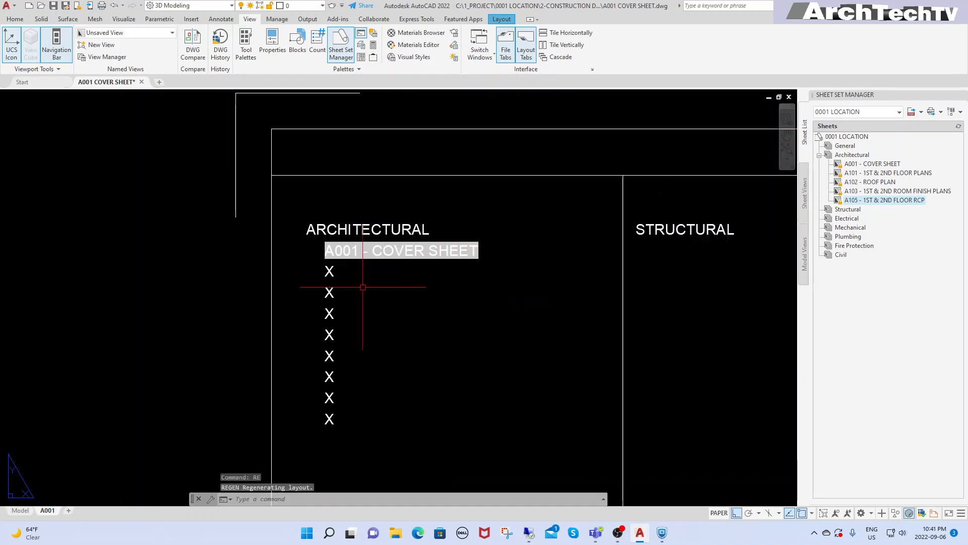
key(Return)
scroll(353, 272, down, 4)
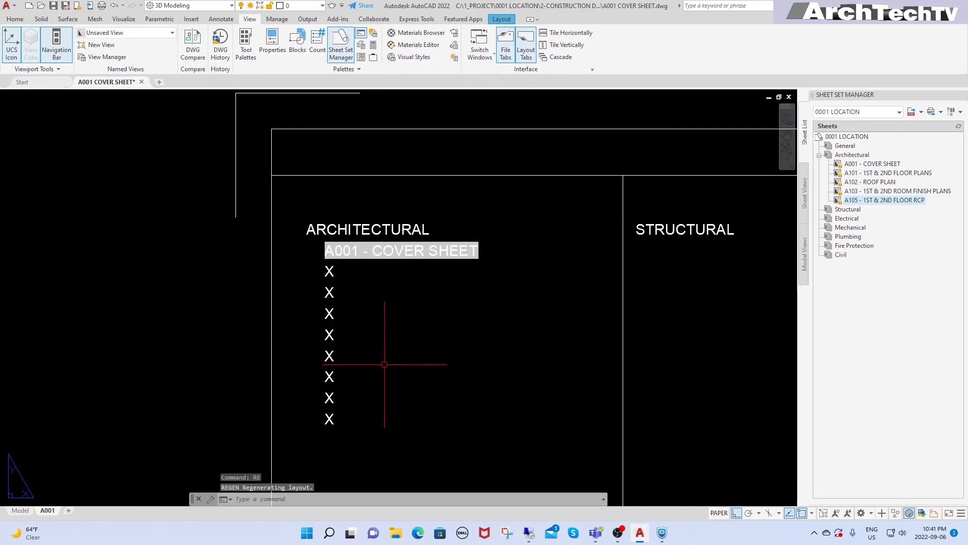
Replace the X below the A001 entry with an uppercase SheetNumberAndTitle field for A101 - 1ST & 2ND FLOOR PLANS and regenerate the layout.
scroll(404, 293, down, 2)
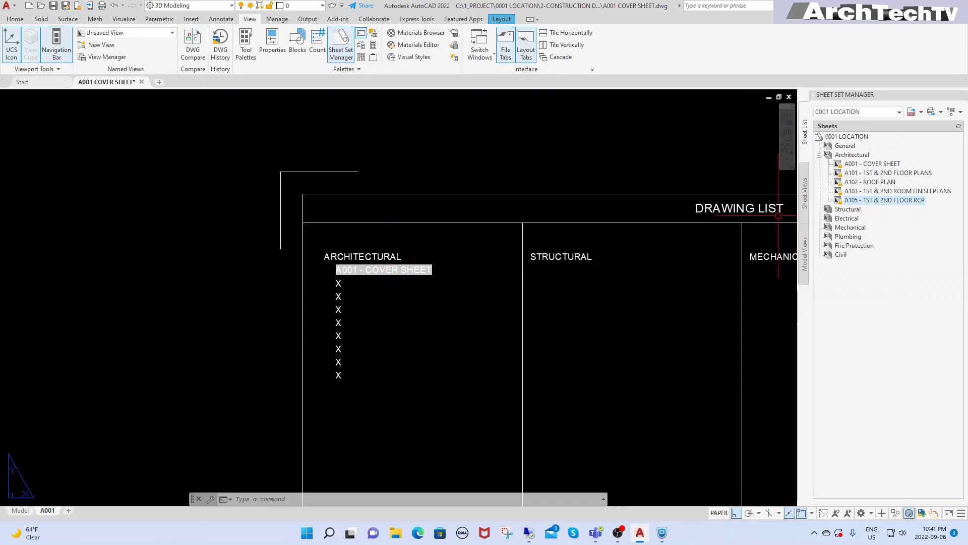
middle_drag(439, 318, 432, 293)
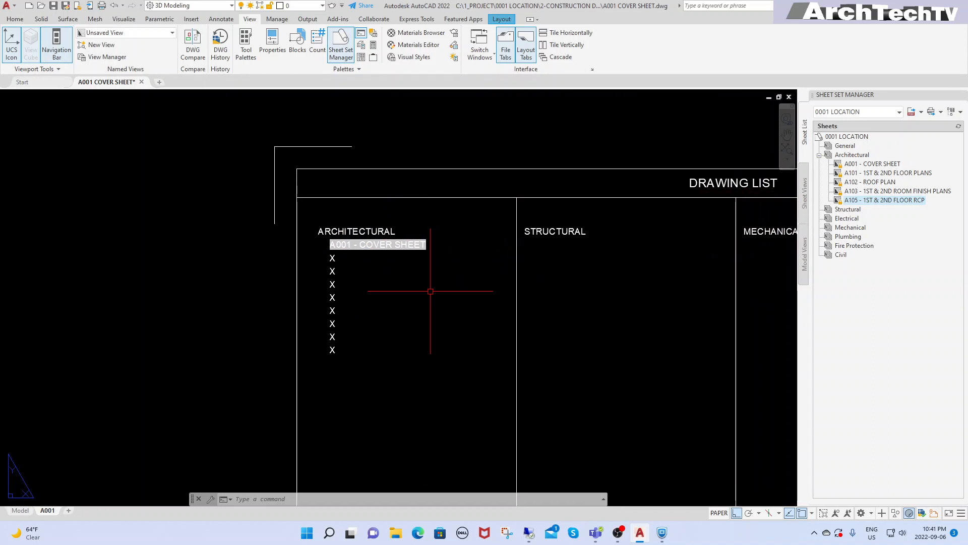
scroll(340, 263, up, 3)
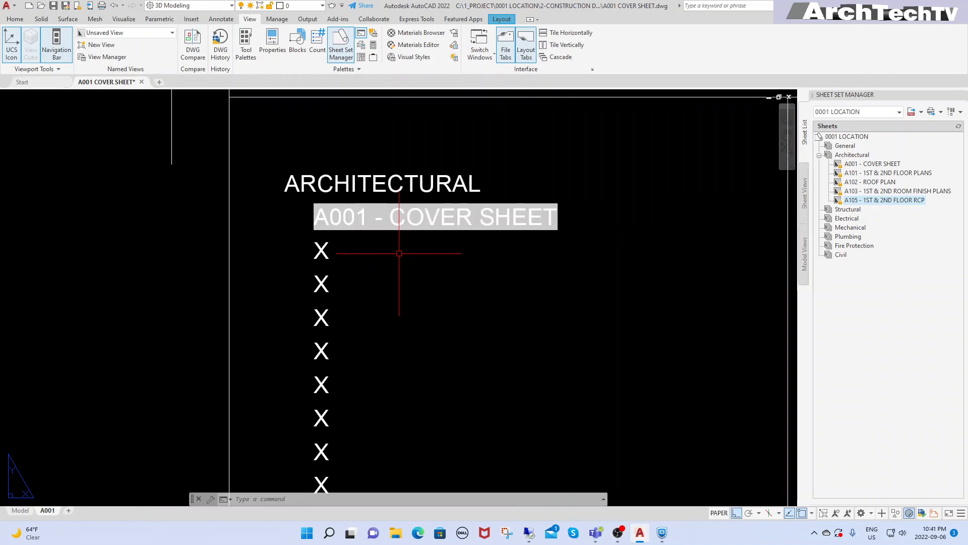
text(TEDIT)
key(Return)
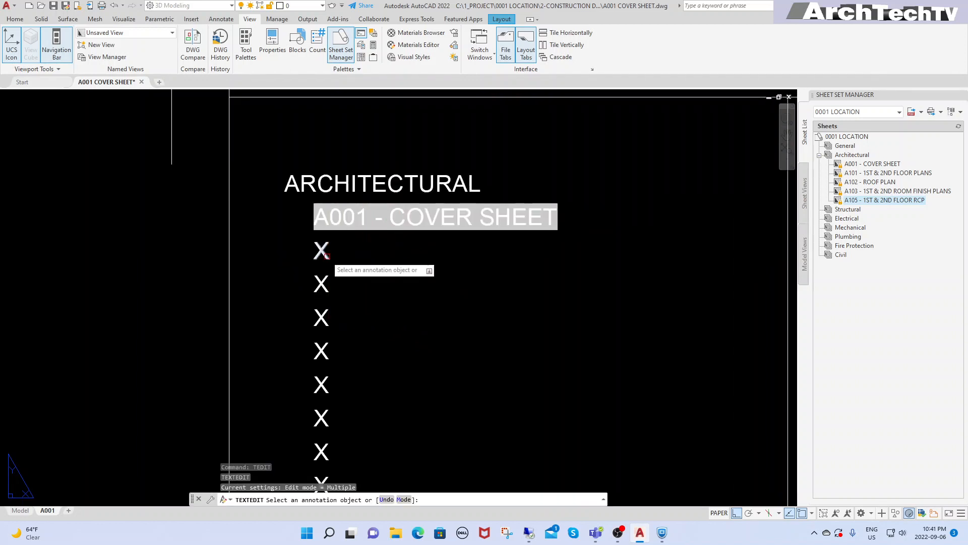
click(327, 259)
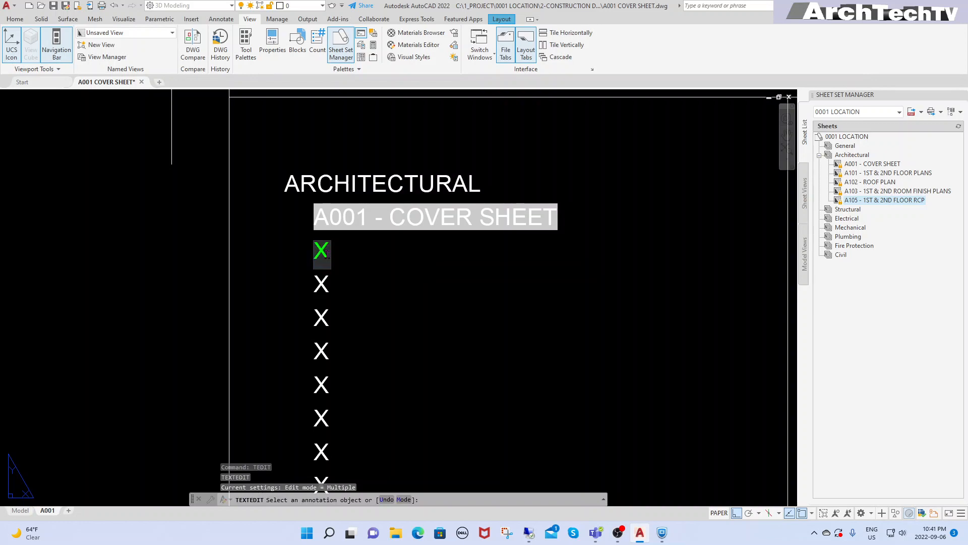
right_click(322, 256)
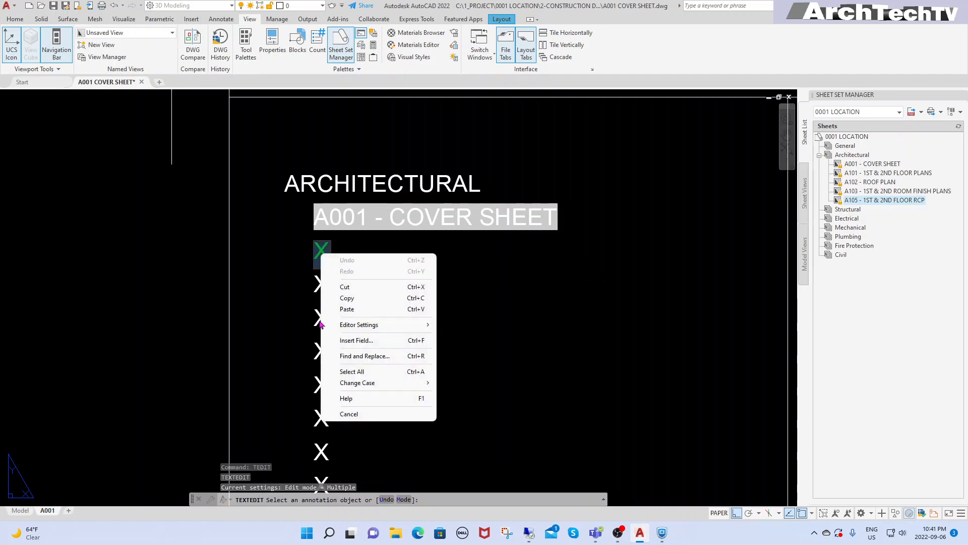
click(358, 340)
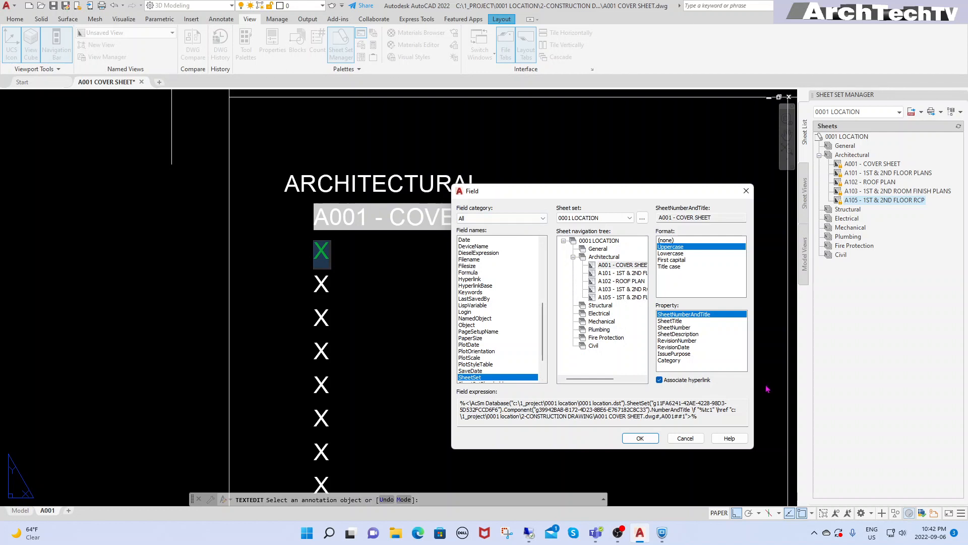
click(629, 274)
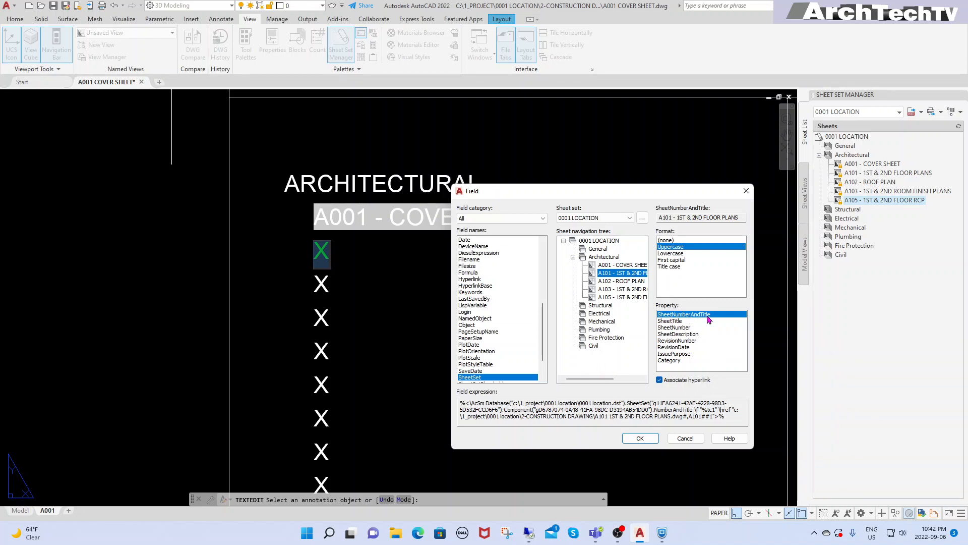
click(656, 440)
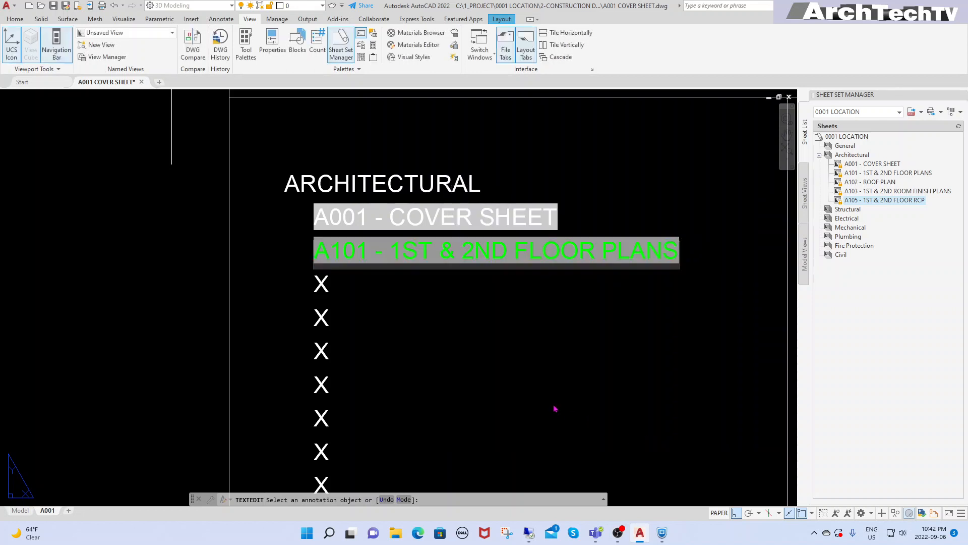
key(Escape)
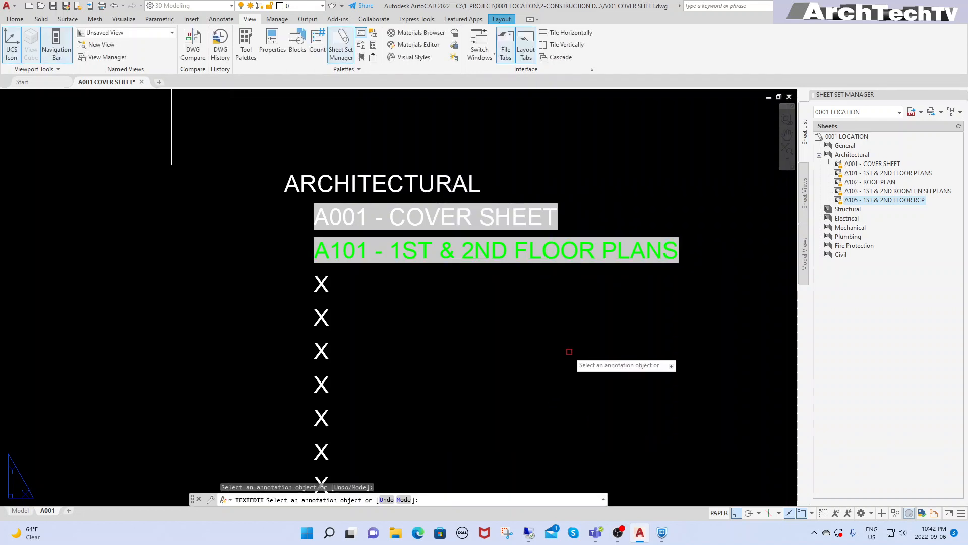
key(Escape)
key(Escape)
text(RE)
key(Return)
Replace the X below the A101 entry with an uppercase SheetNumberAndTitle field for A102 - ROOF PLAN and regenerate the layout.
middle_drag(569, 363, 526, 299)
text(TEDIT)
key(Return)
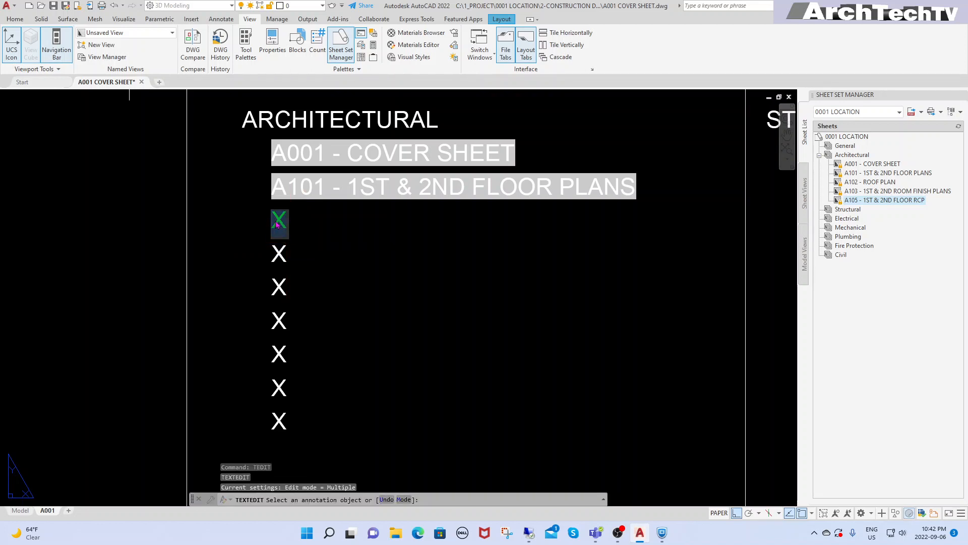
right_click(277, 225)
click(311, 306)
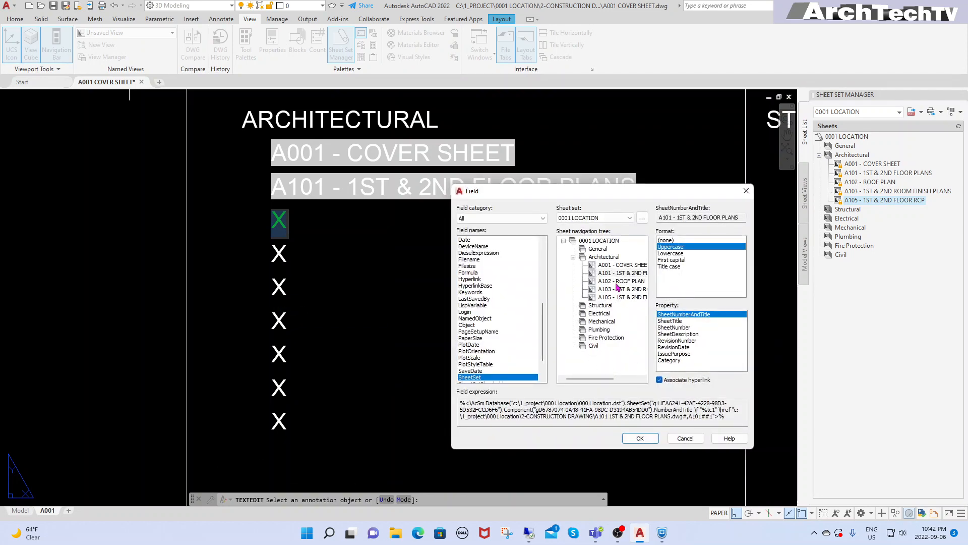
click(618, 283)
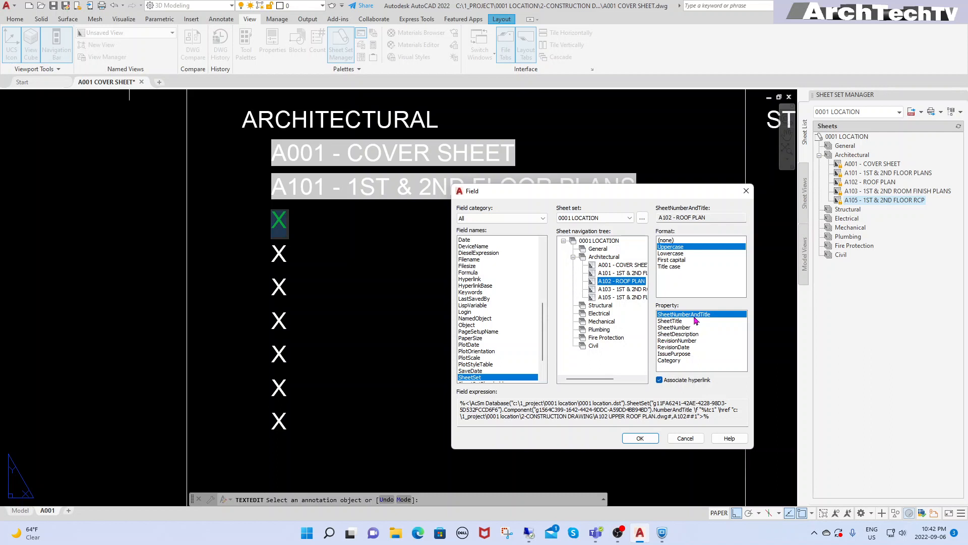
click(650, 438)
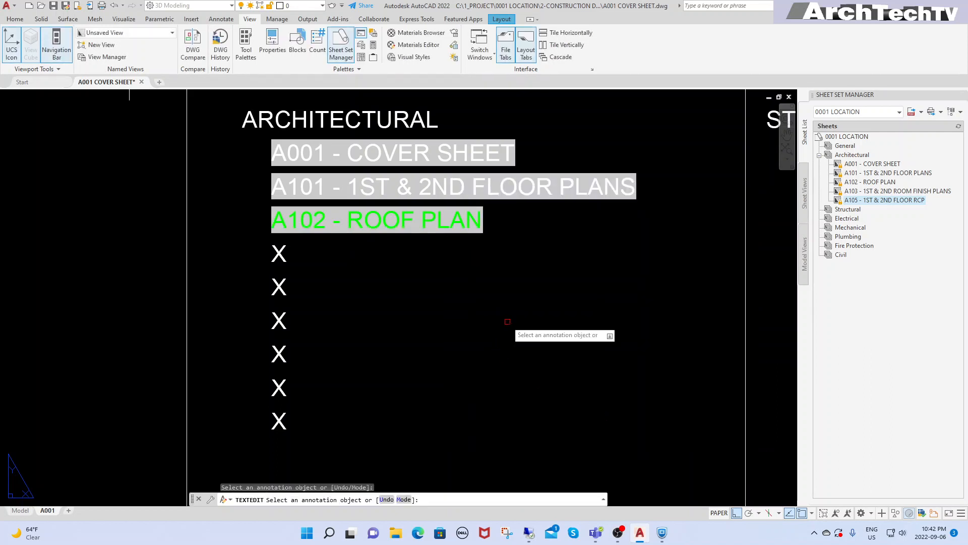
key(Escape)
text(re)
key(Return)
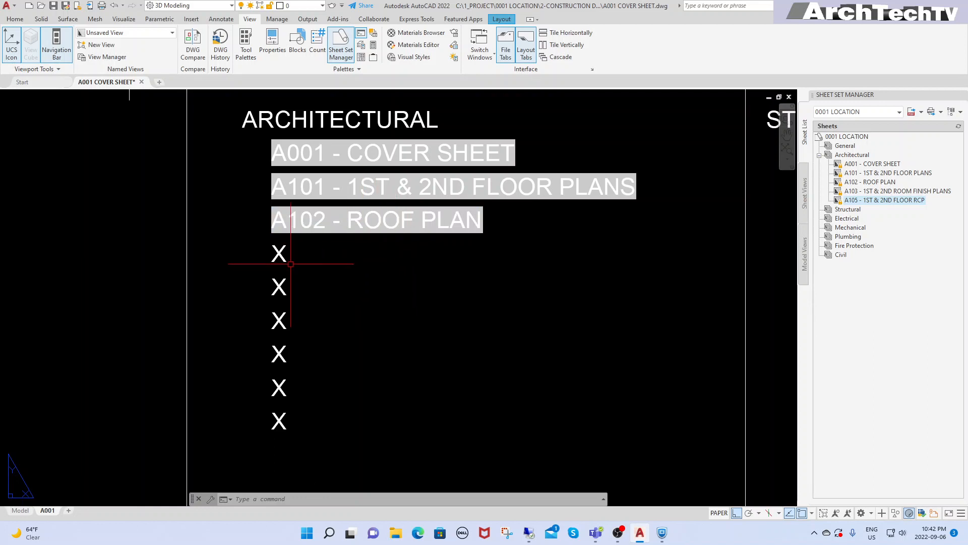
scroll(286, 269, down, 2)
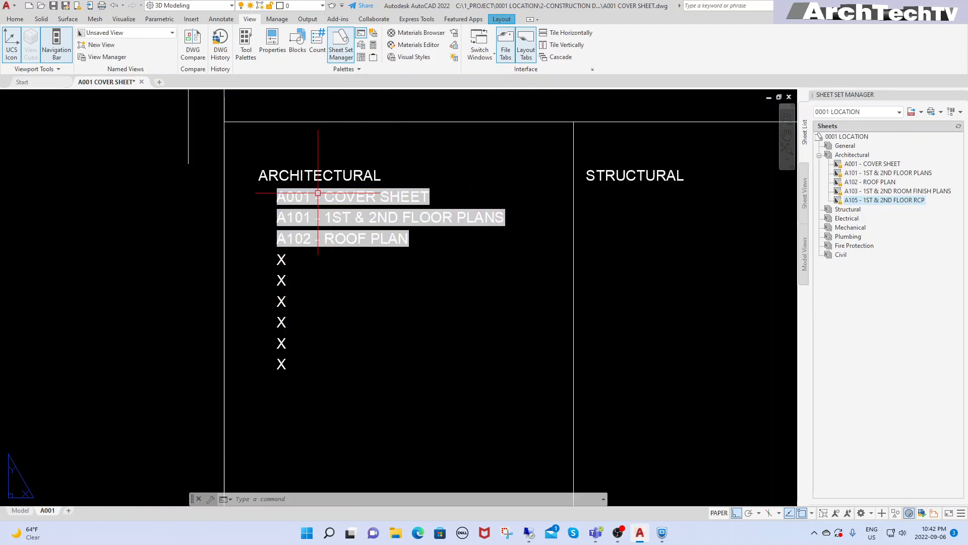
scroll(305, 250, up, 2)
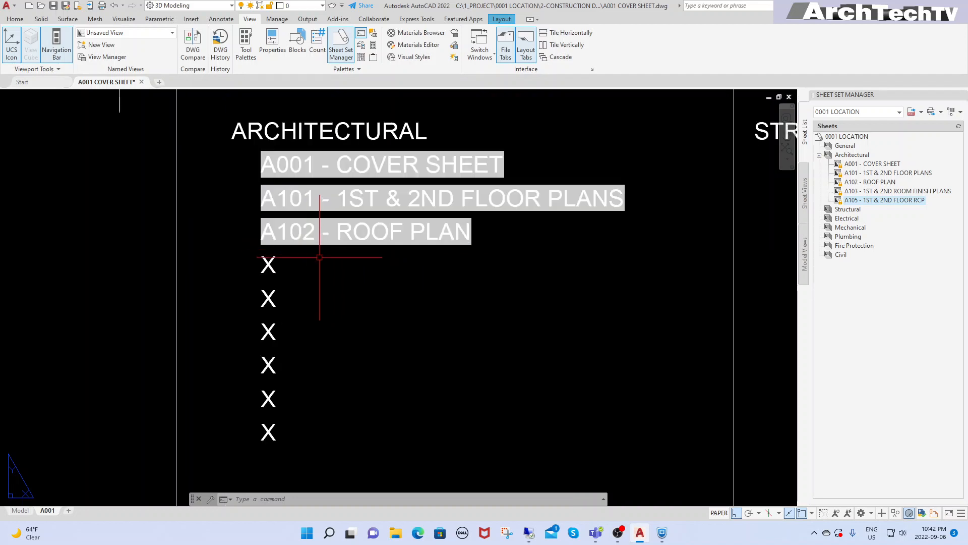
scroll(323, 259, down, 2)
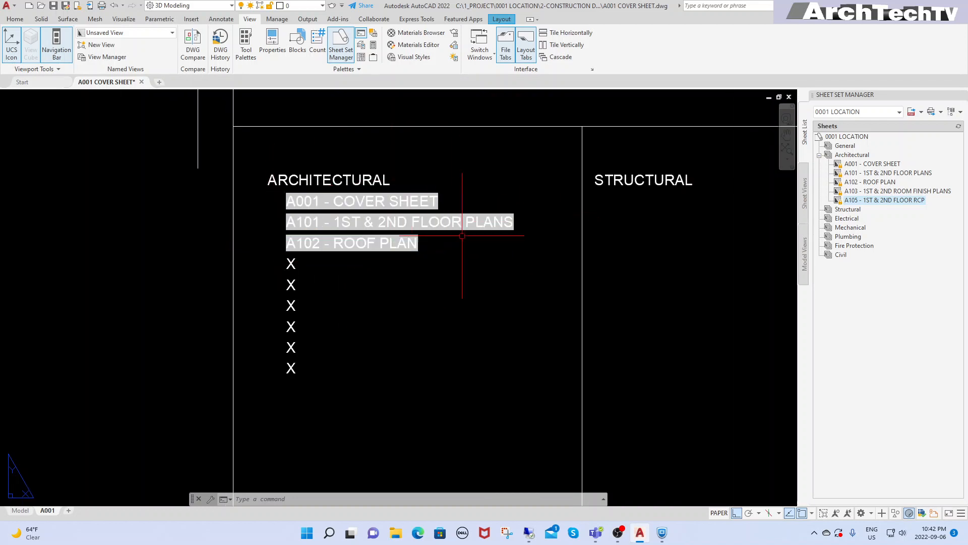
scroll(316, 230, up, 2)
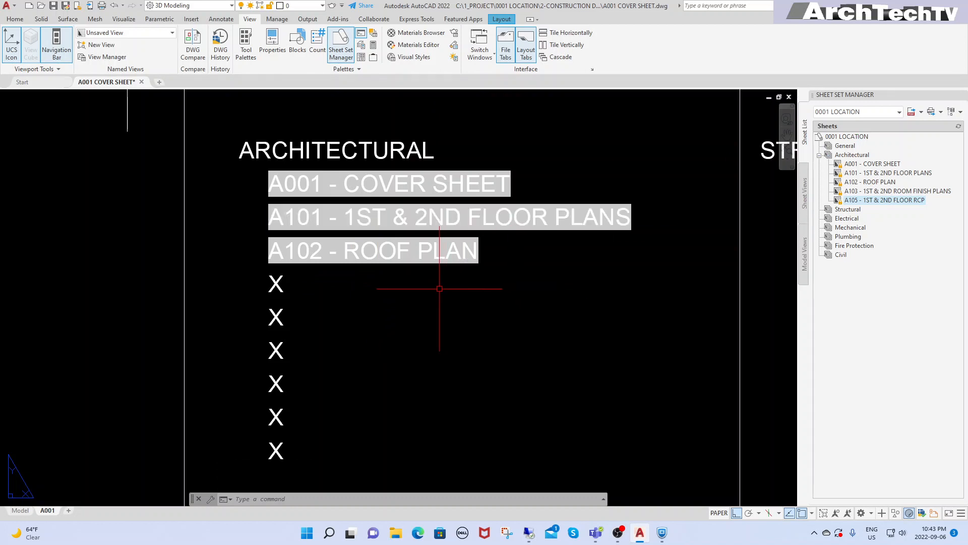
Replace the X below the A102 entry with an uppercase SheetNumberAndTitle field for A103 - 1ST & 2ND ROOM FINISH PLANS and regenerate the layout.
text(tedit)
key(Return)
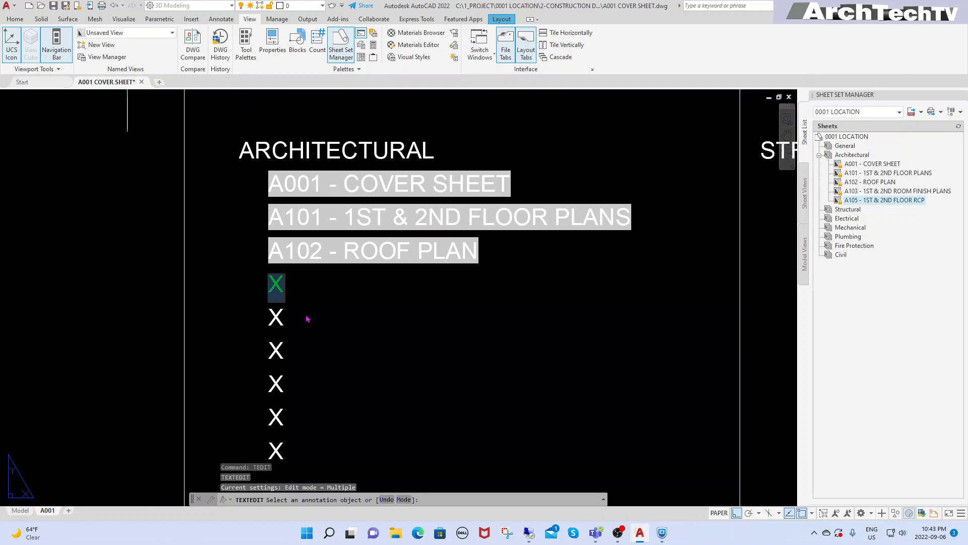
right_click(277, 287)
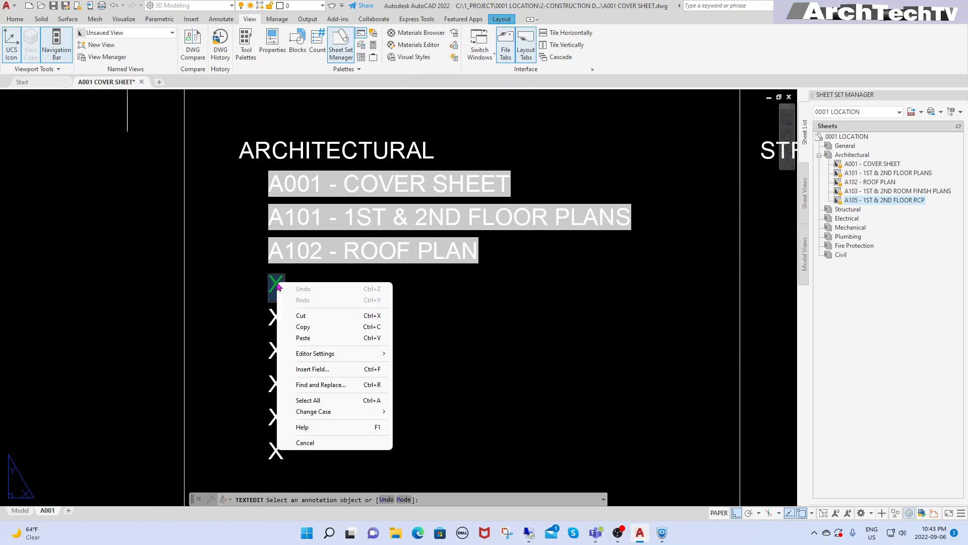
click(313, 369)
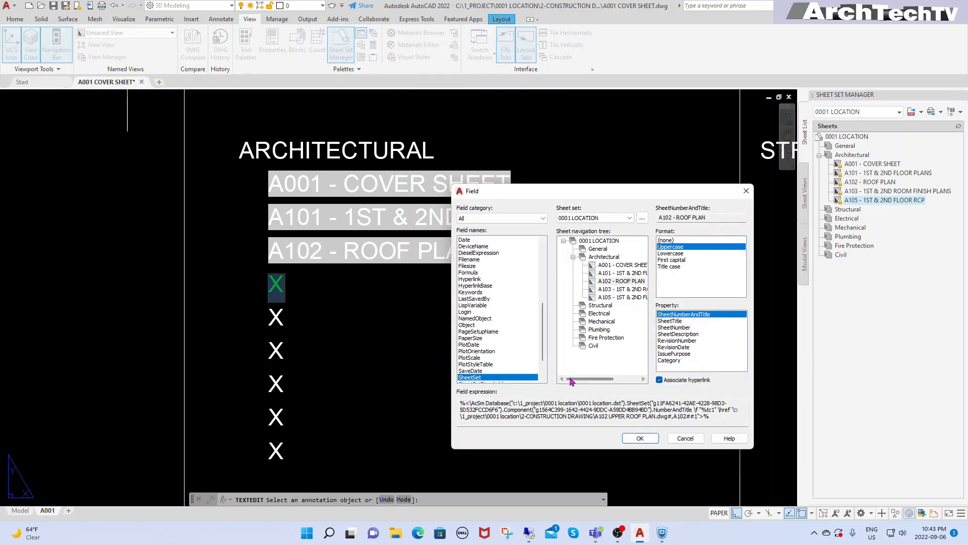
click(621, 291)
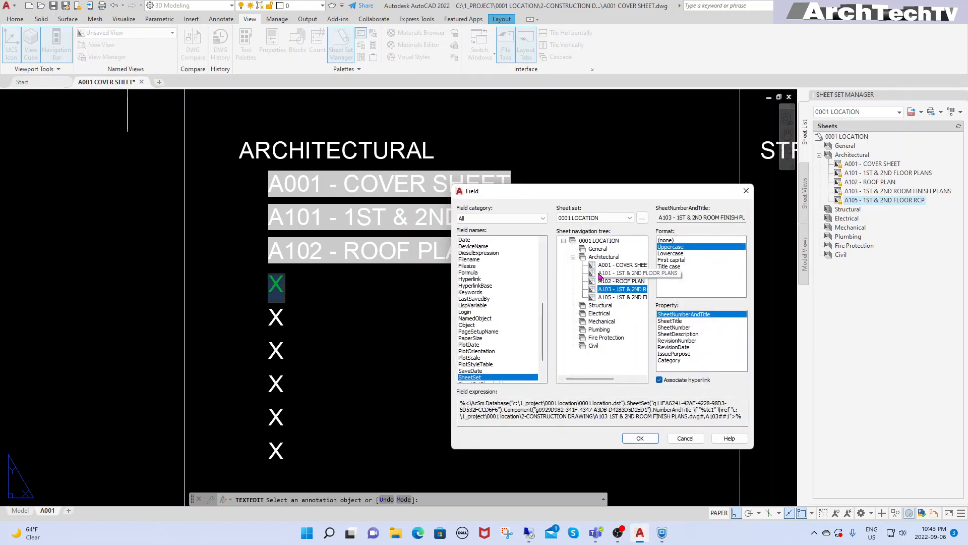
click(647, 440)
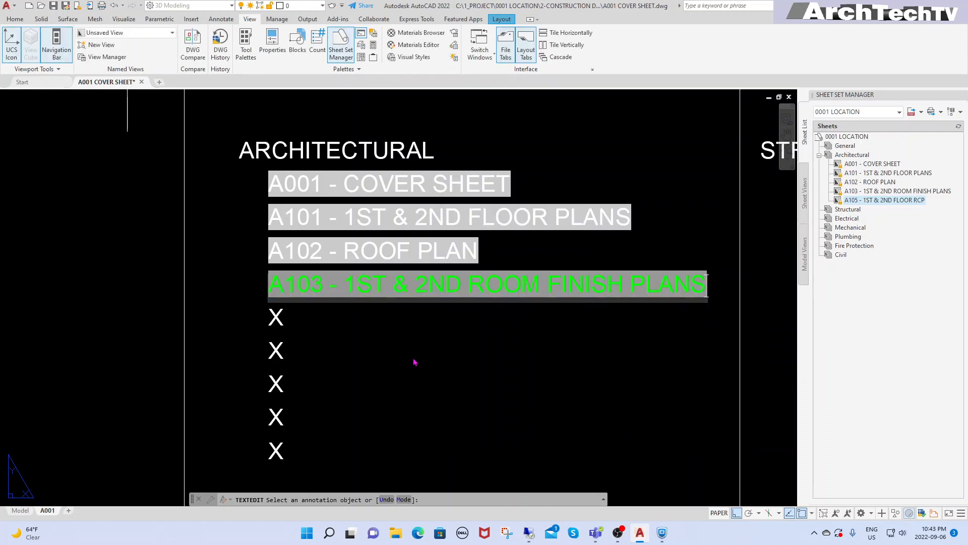
key(Escape)
text(RE)
key(Return)
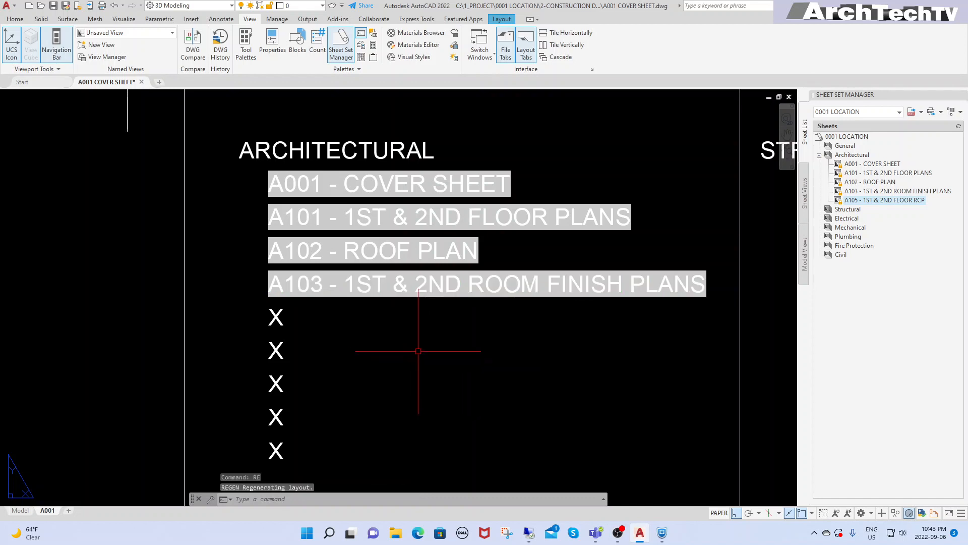
Replace the X below the A103 entry with an uppercase SheetNumberAndTitle field for A105 - 1ST & 2ND FLOOR RCP and regenerate the layout.
middle_drag(418, 346, 292, 298)
double_click(261, 285)
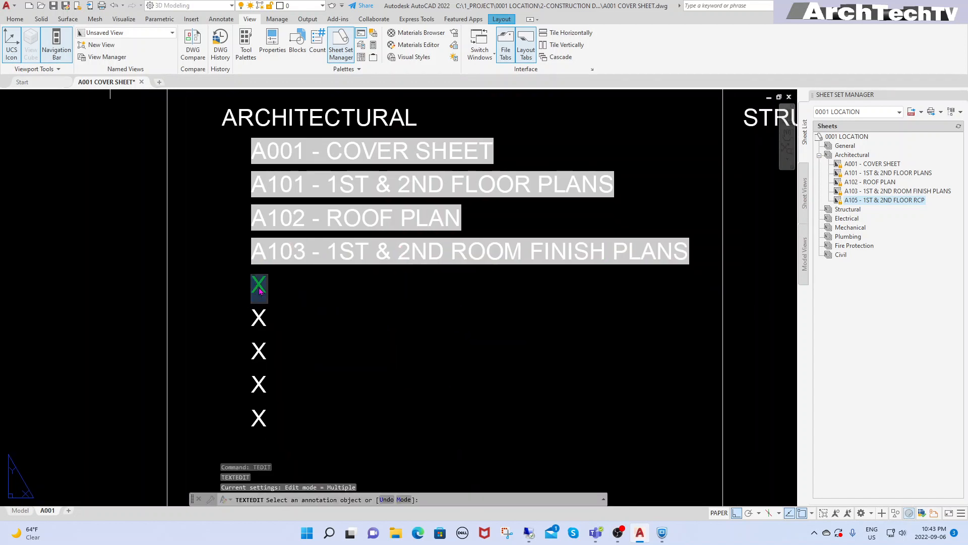
right_click(256, 289)
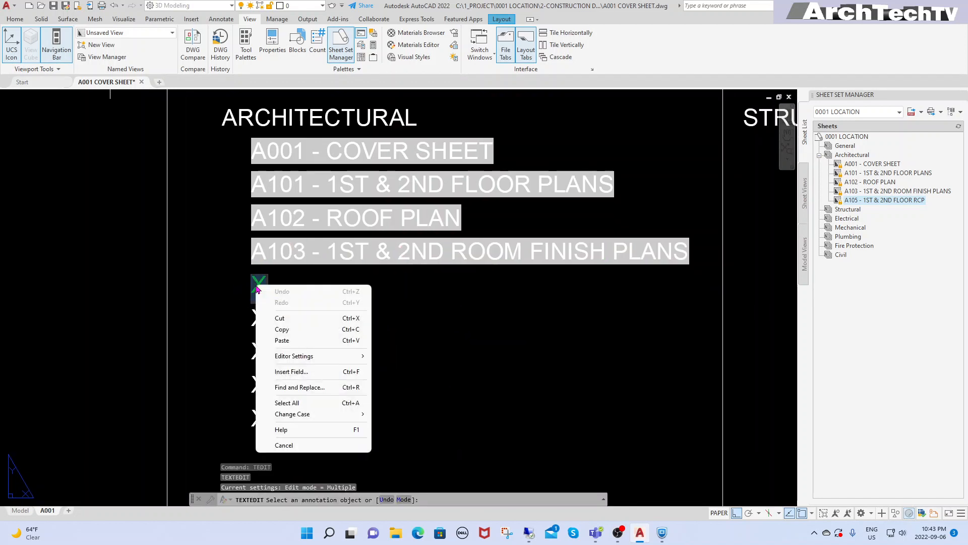
click(275, 372)
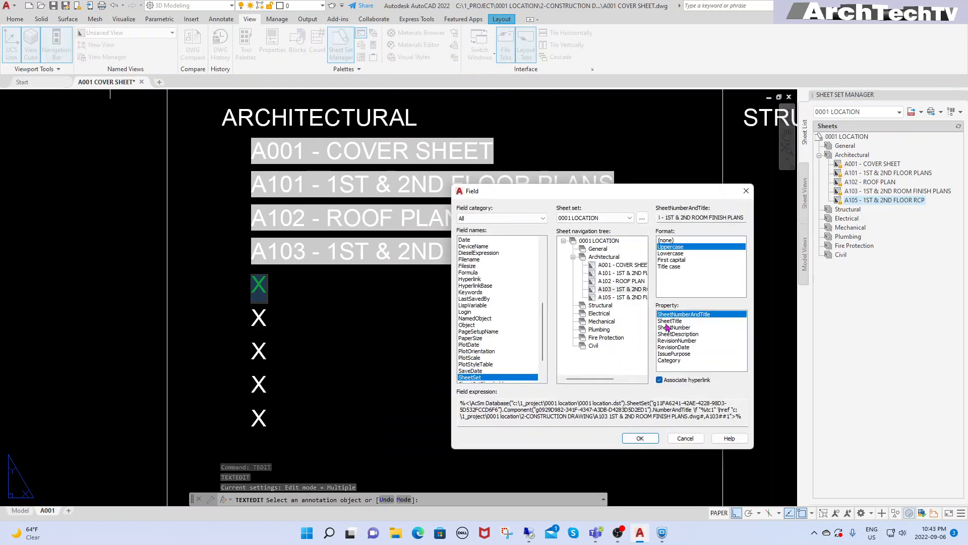
click(622, 298)
click(639, 438)
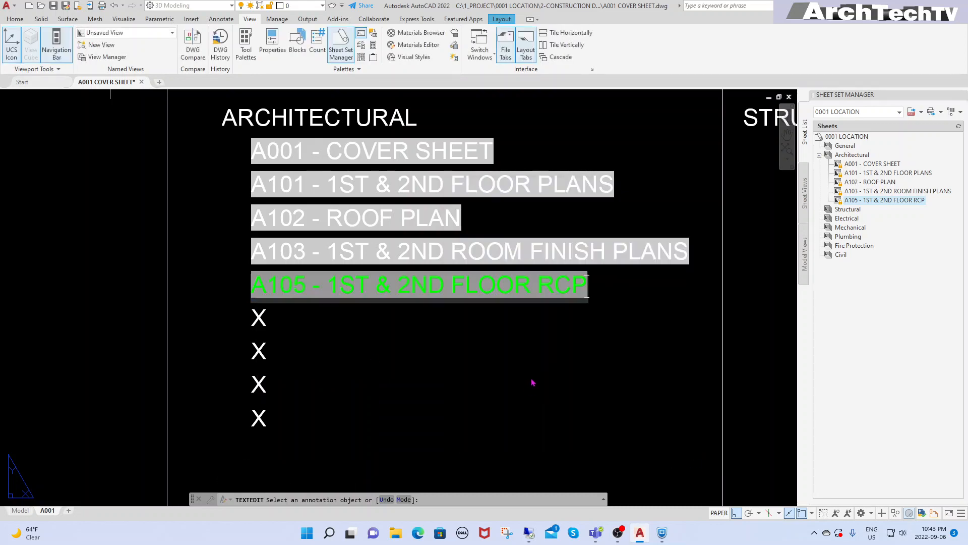
key(Escape)
text(RE)
key(Return)
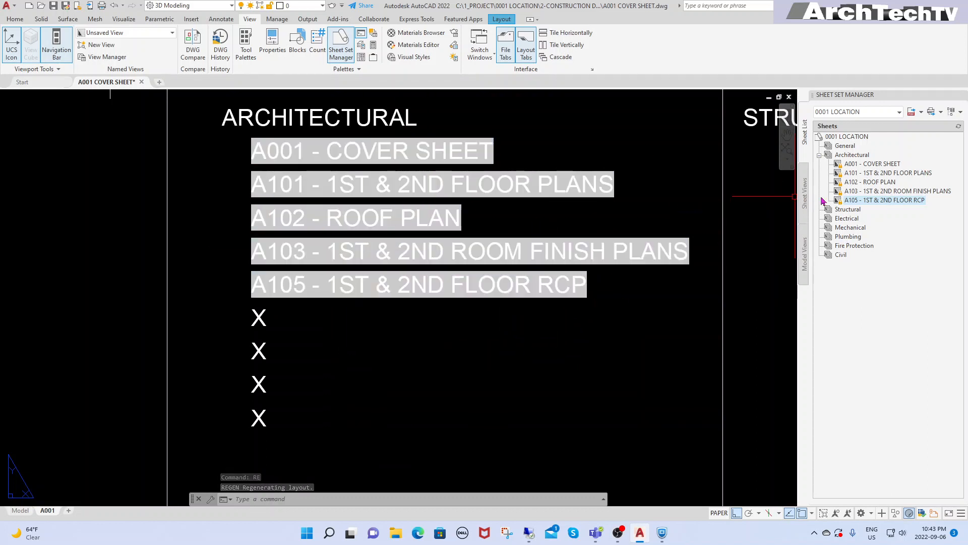
Set the sheet number and layout name of 1ST & 2ND FLOOR RCP to A10 in the sheet set and regenerate the layout.
right_click(886, 201)
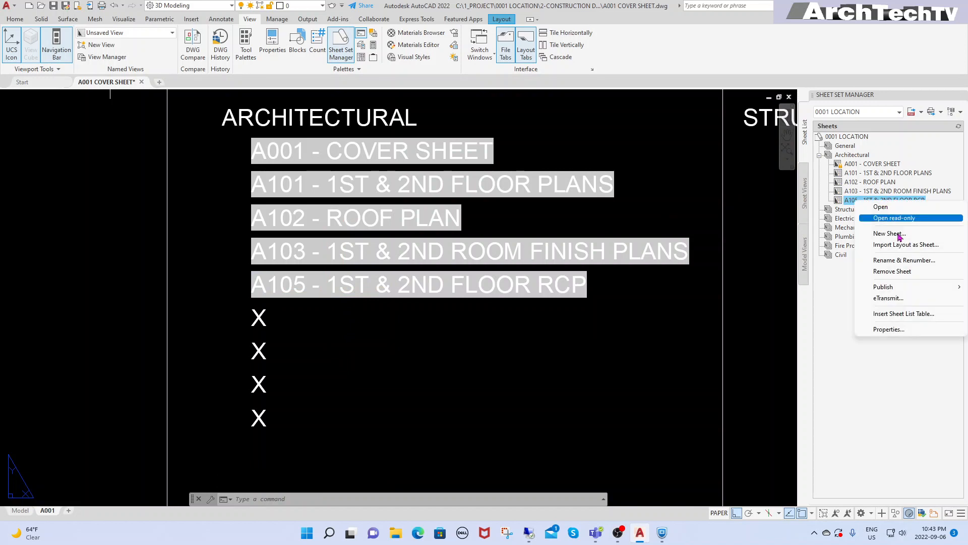
click(903, 260)
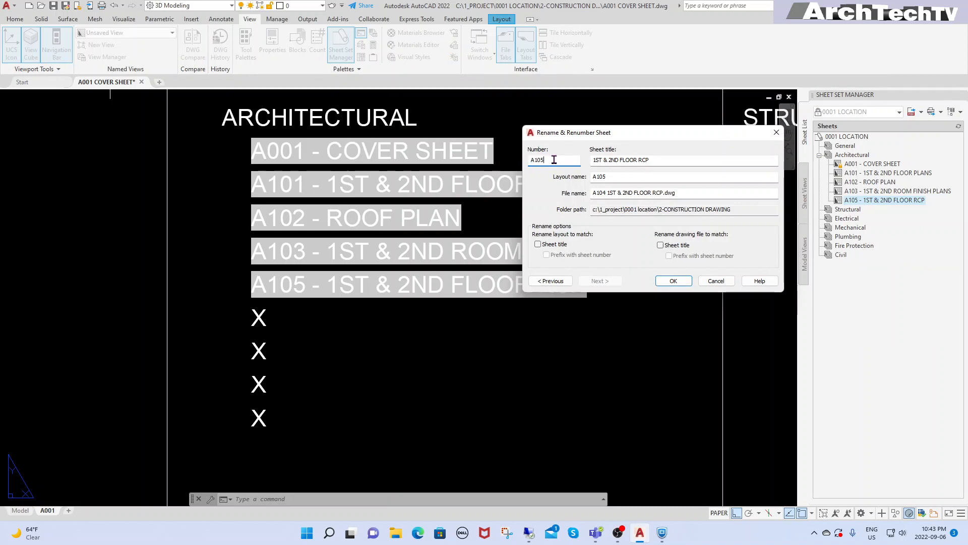
key(BackSpace)
key(BackSpace)
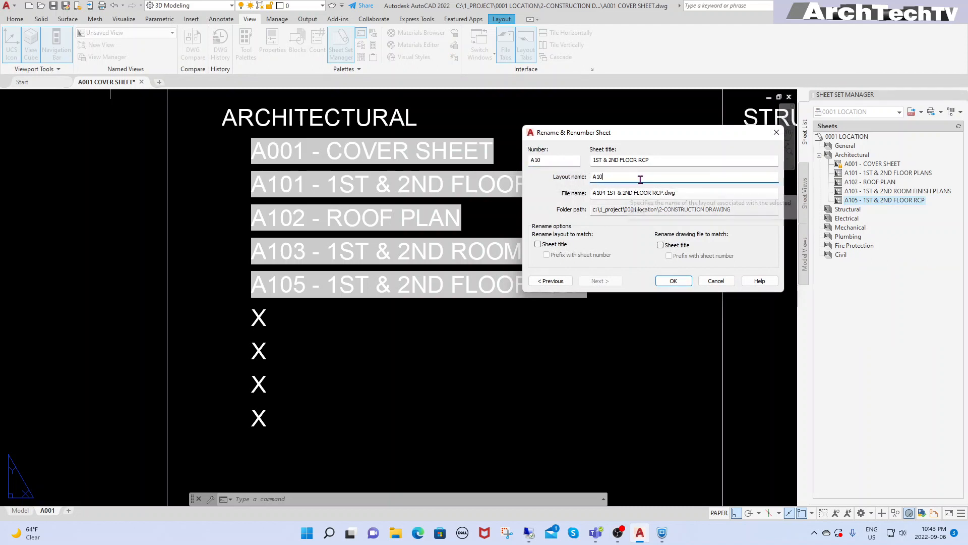
click(674, 281)
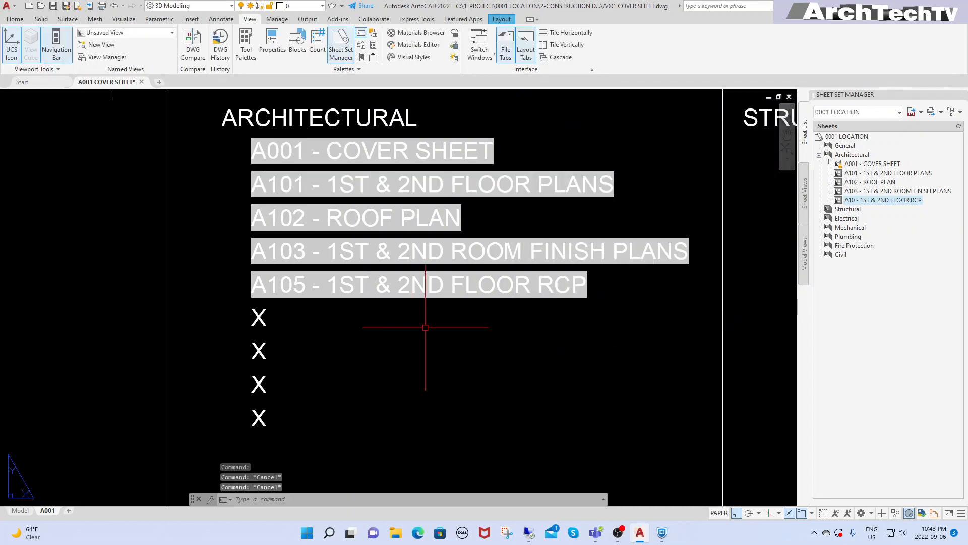
text(RE)
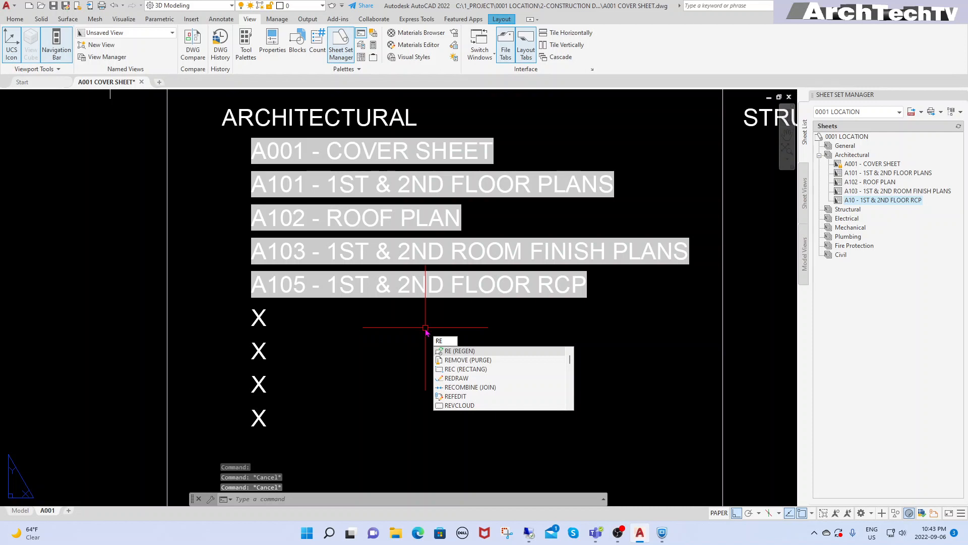
key(Return)
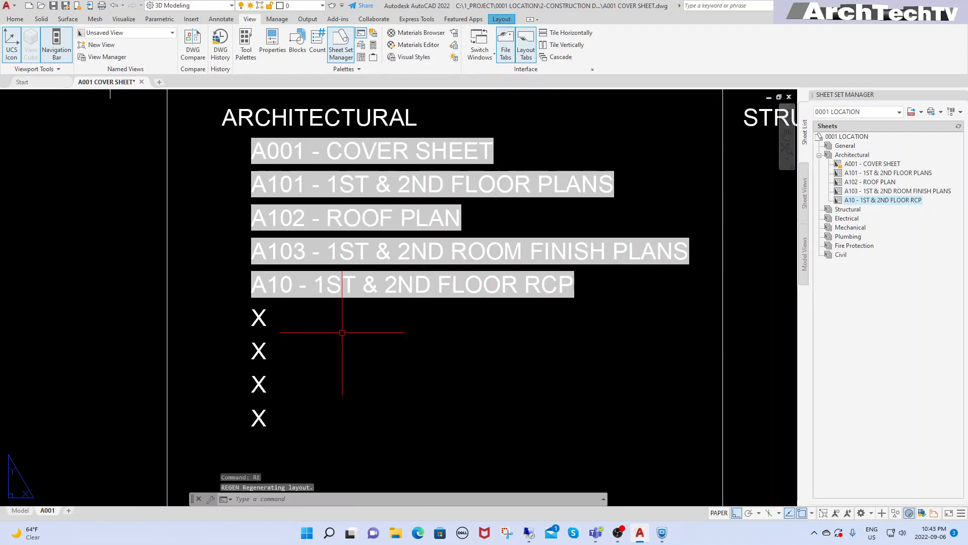
key(Escape)
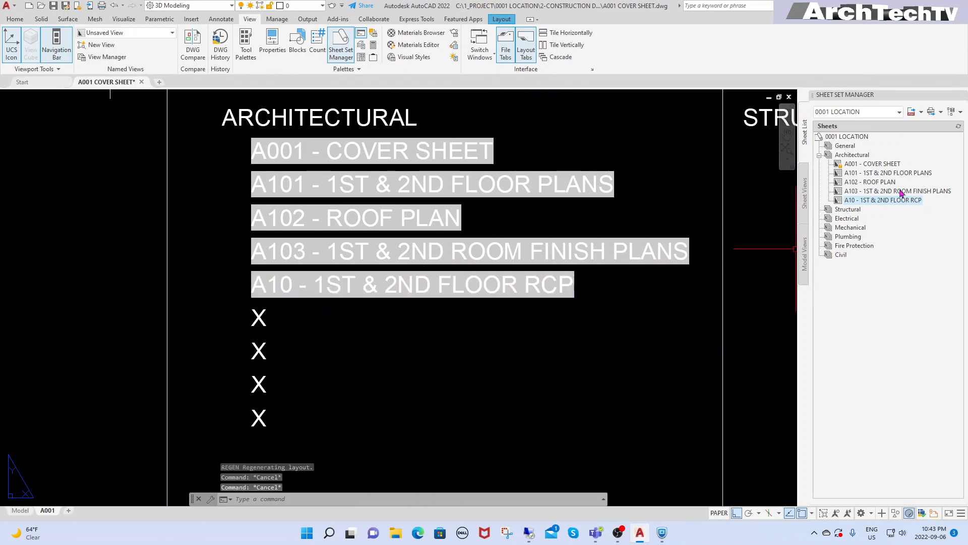
Set the sheet number and layout name of 1ST & 2ND FLOOR RCP to A104 and regenerate the layout.
mouse_move(856, 204)
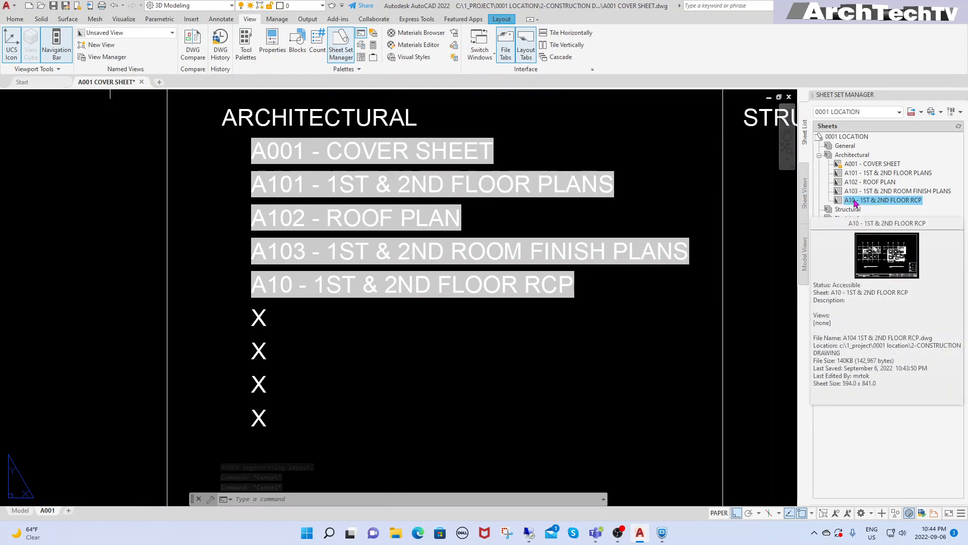
right_click(856, 204)
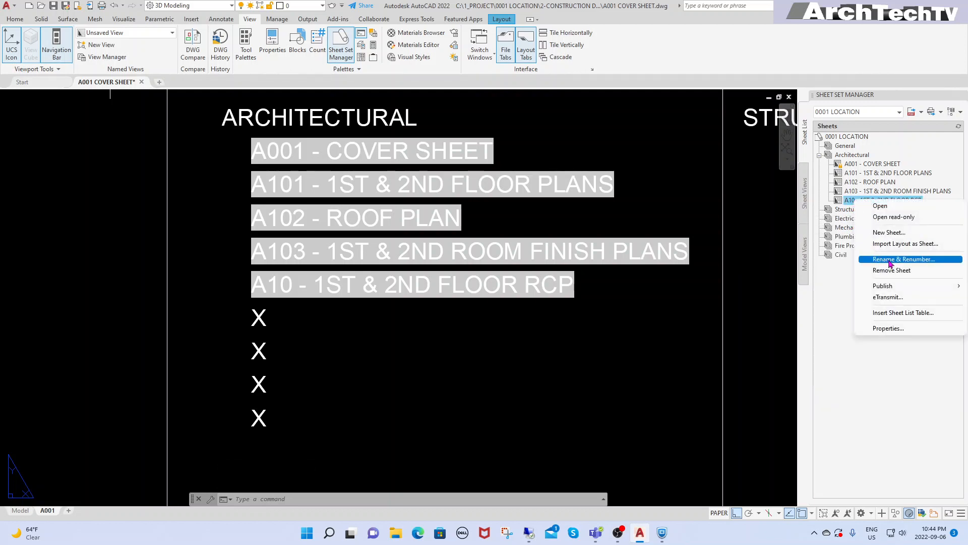
click(890, 260)
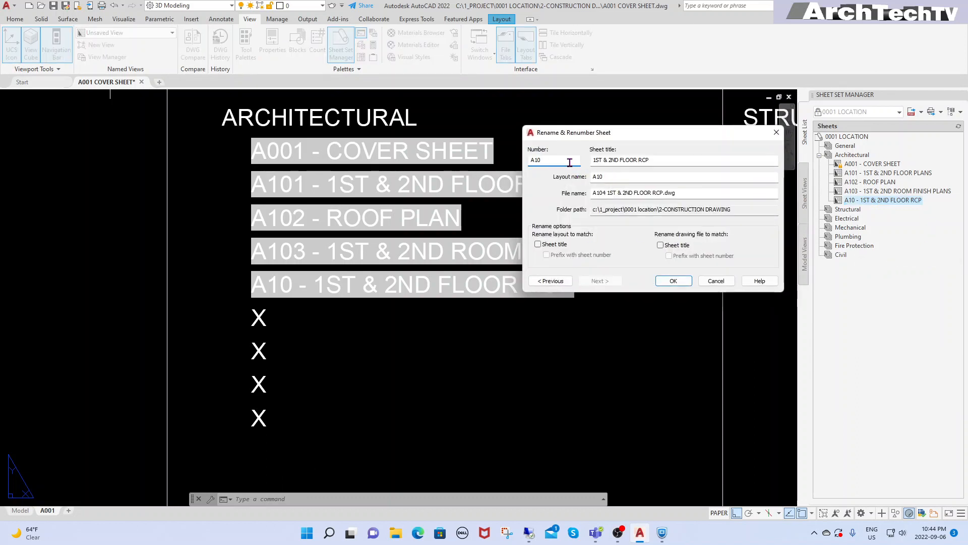
text(4)
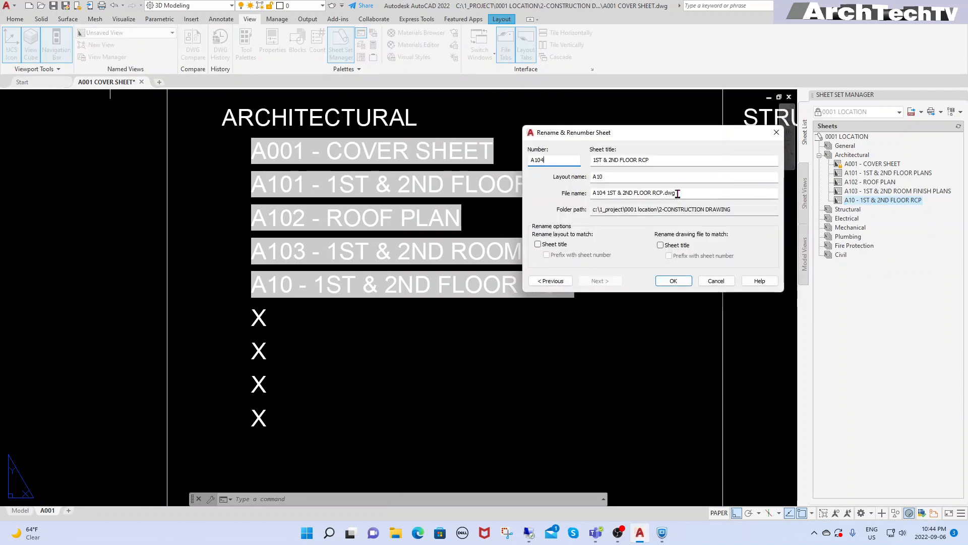
click(633, 177)
text(4)
click(674, 281)
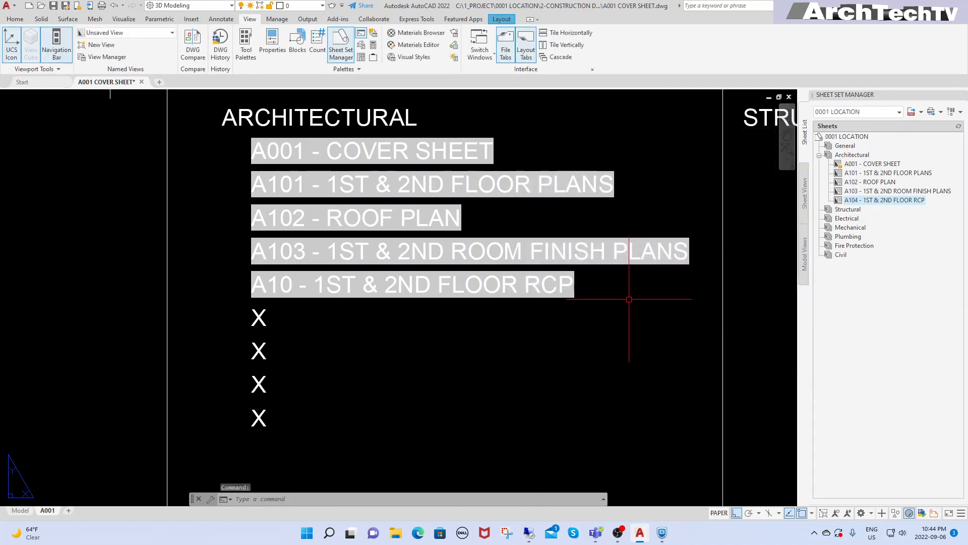
key(Escape)
key(Escape)
Save the A001 COVER SHEET drawing.
scroll(268, 228, down, 2)
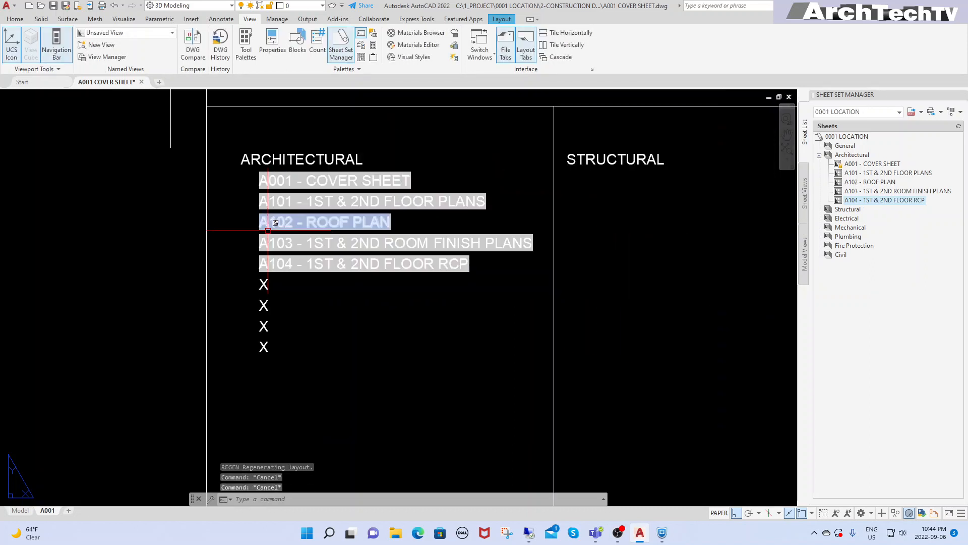
scroll(268, 228, down, 2)
text(z)
key(Return)
text(e)
key(Return)
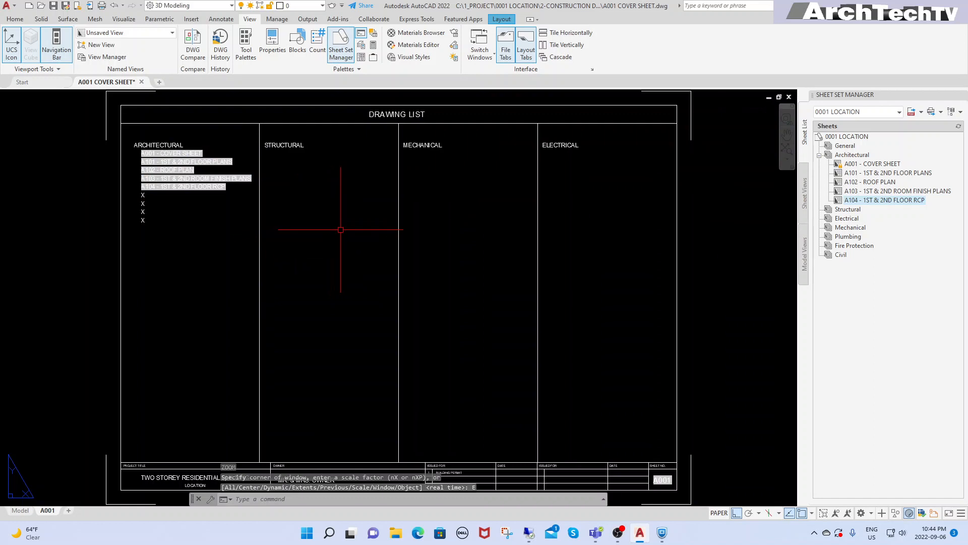
text(qs)
key(Return)
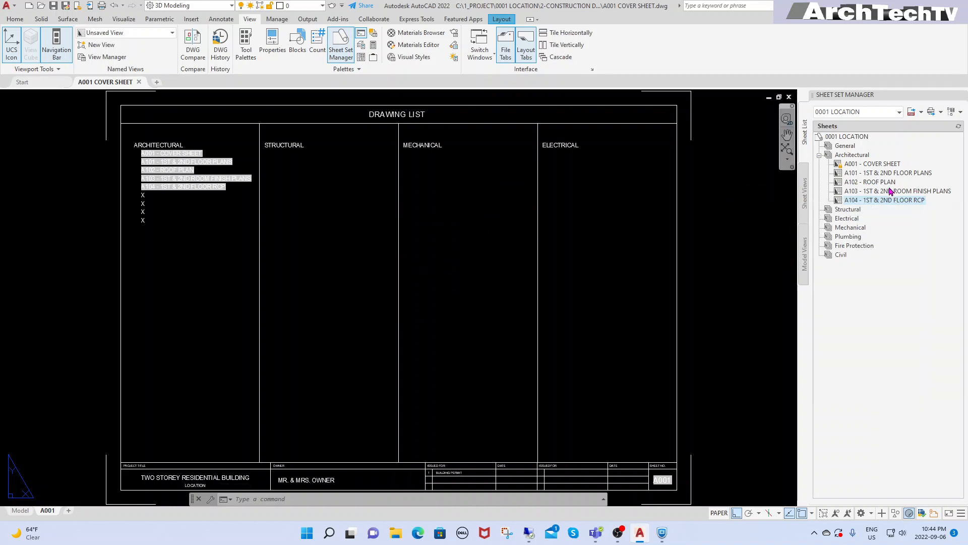
Check the linked entries under ARCHITECTURAL in the drawing list and save the cover sheet again.
middle_drag(245, 189, 304, 219)
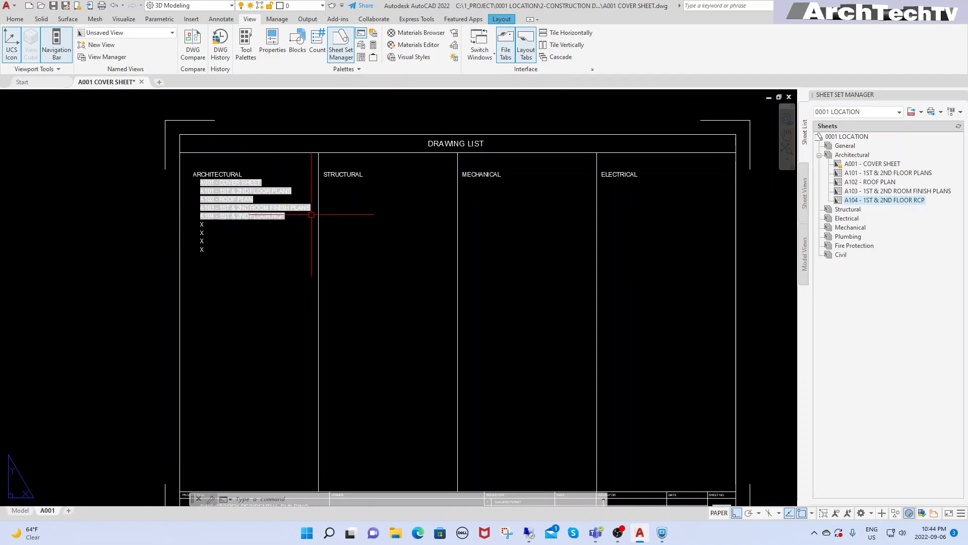
scroll(238, 198, up, 4)
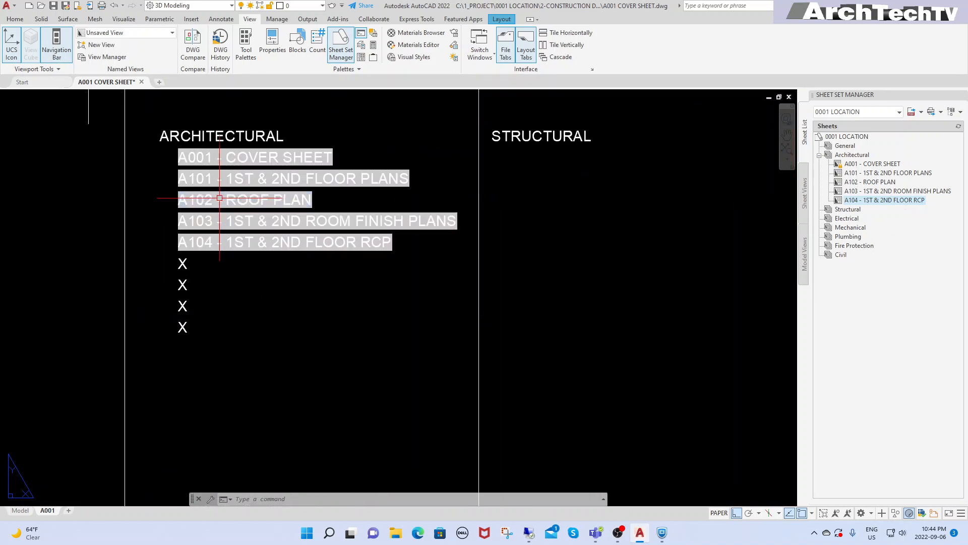
scroll(267, 212, down, 4)
middle_click(294, 220)
middle_click(294, 220)
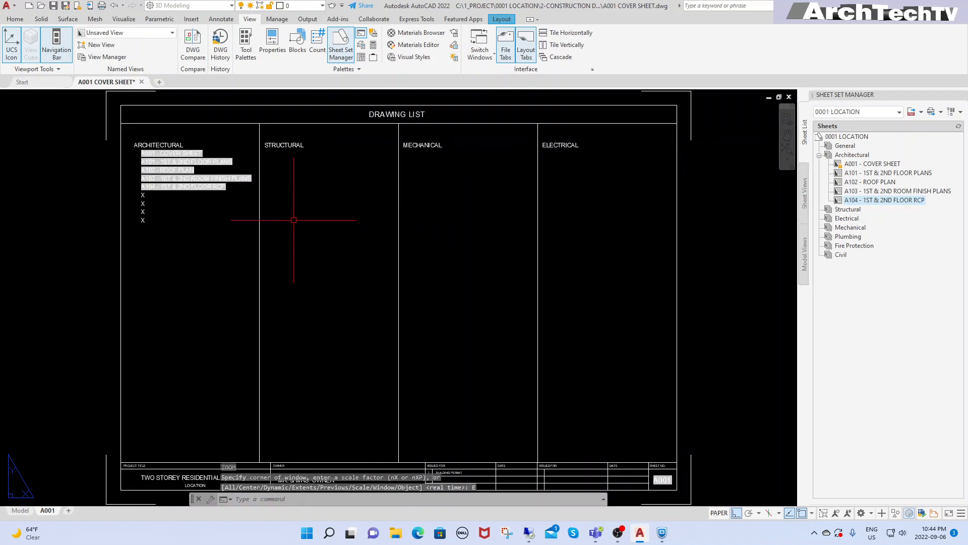
key(Escape)
key(Escape)
key(Escape)
text(QS)
key(Return)
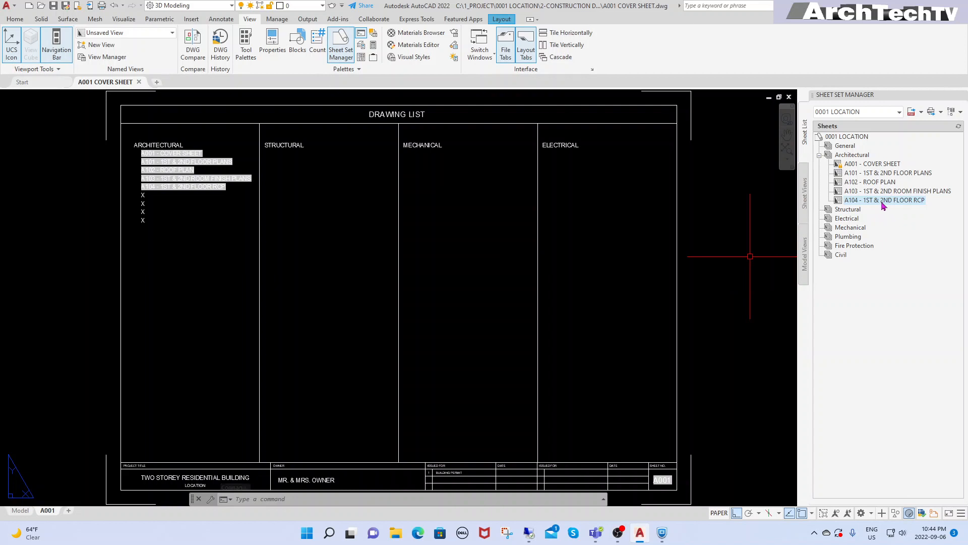
Examine the field names available around SheetSet for the last X placeholder under ARCHITECTURAL, and cancel the field insertion.
mouse_move(884, 205)
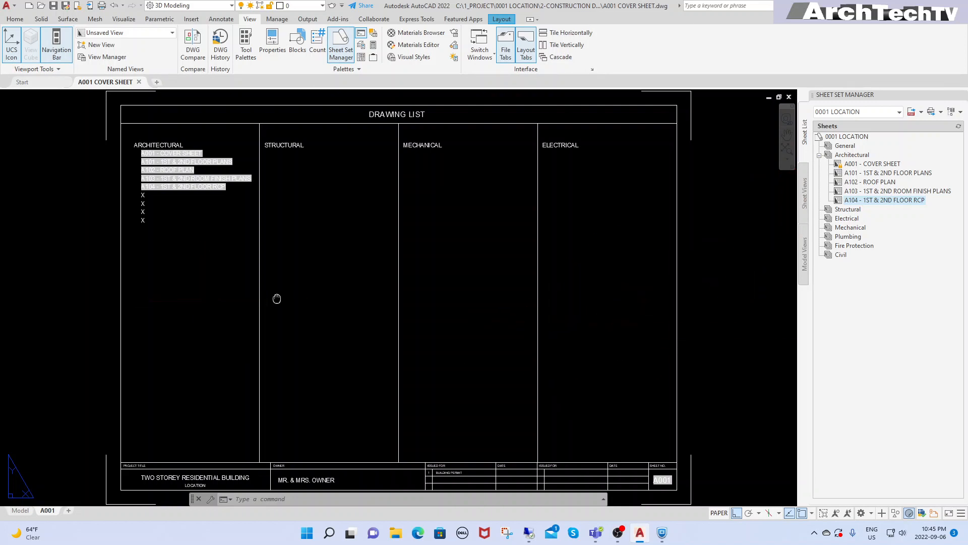
scroll(216, 281, up, 2)
scroll(237, 252, up, 5)
text(tedit)
key(Return)
click(228, 184)
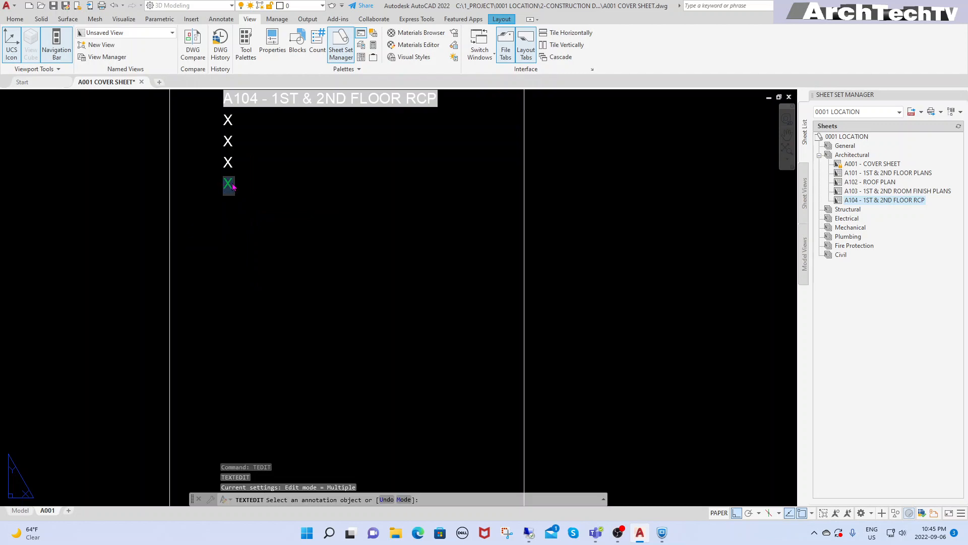
right_click(232, 186)
click(275, 269)
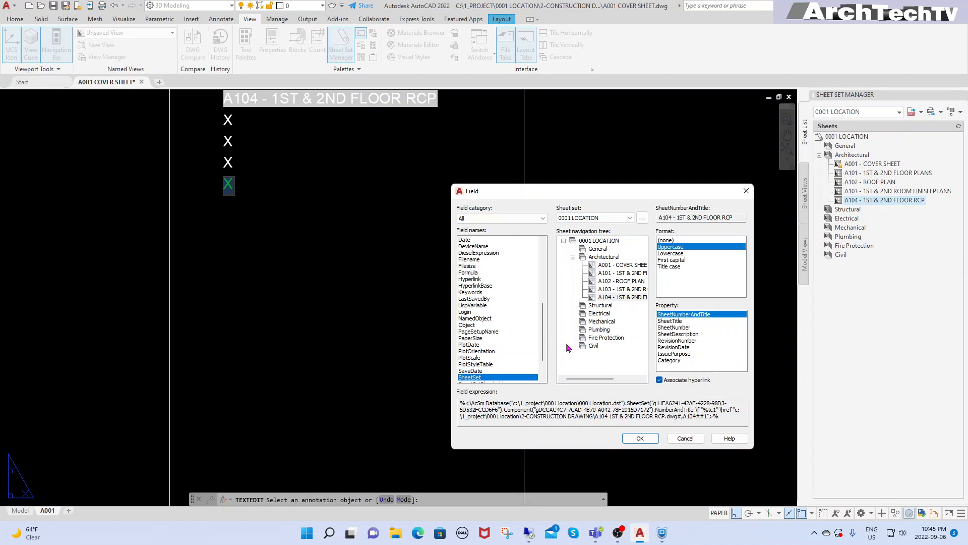
drag(543, 341, 544, 354)
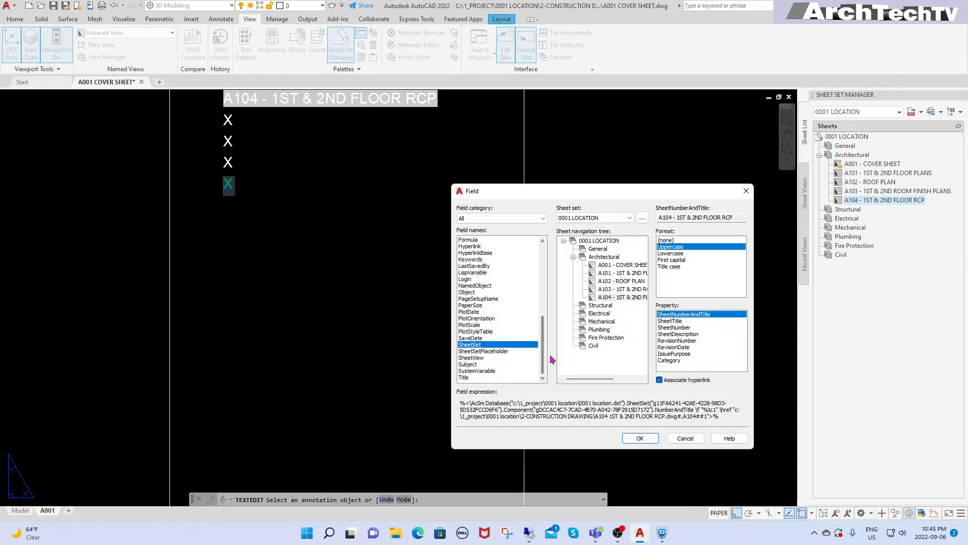
click(685, 438)
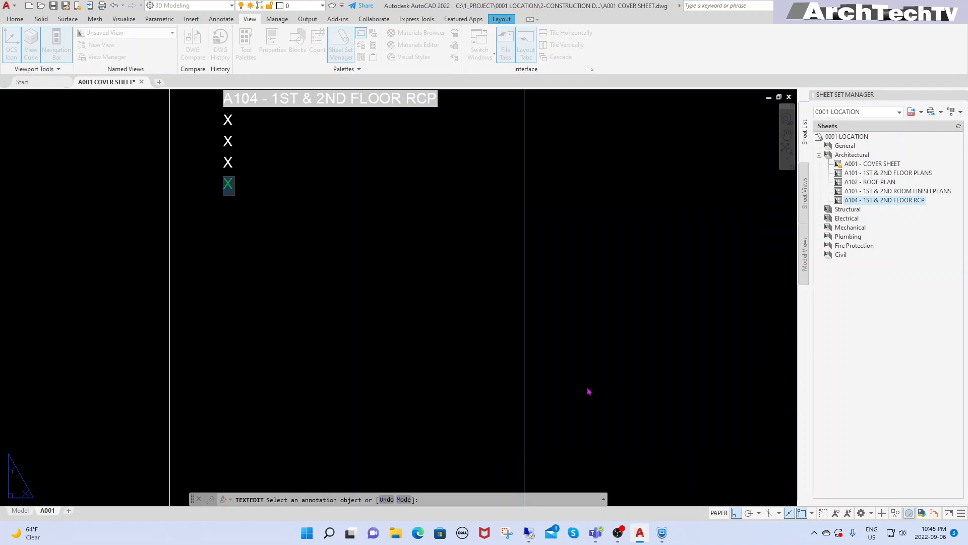
End the text editing and check the cover sheet's drawing list and the sheet number field in the title block.
click(588, 393)
key(Escape)
key(Escape)
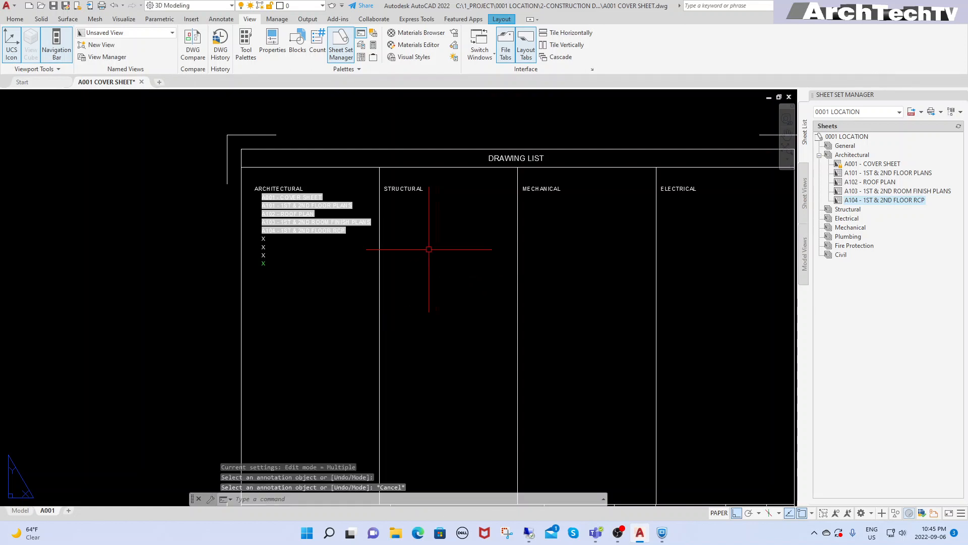
scroll(433, 266, down, 3)
scroll(639, 389, up, 2)
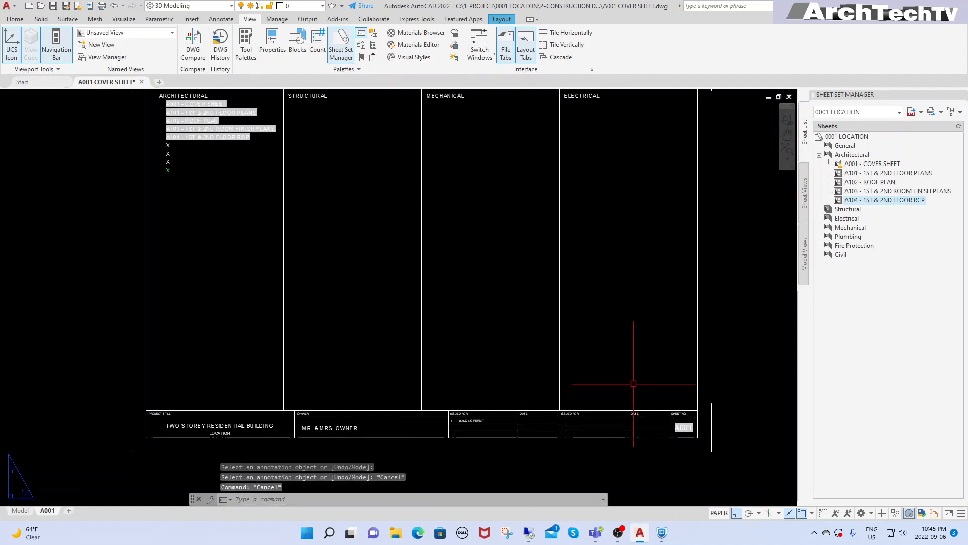
scroll(707, 439, up, 2)
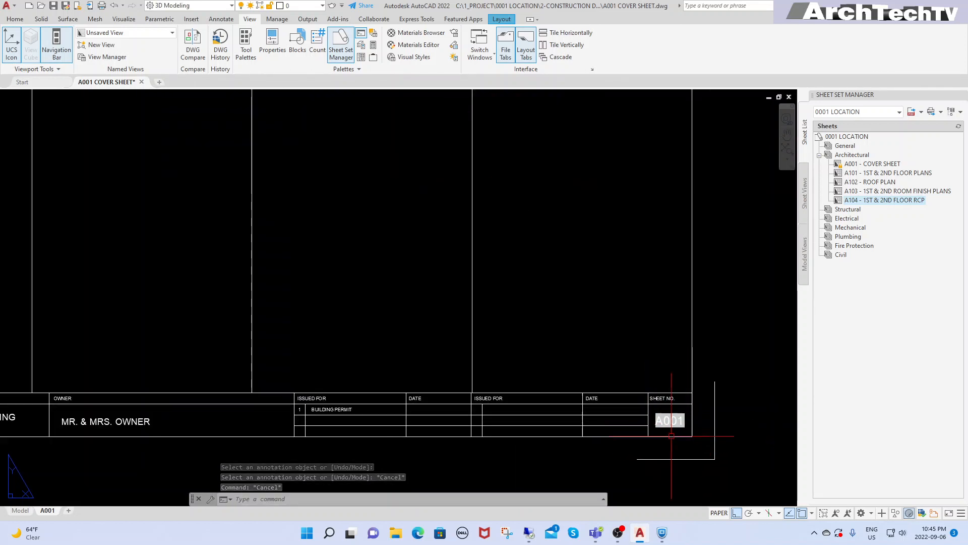
scroll(511, 402, down, 4)
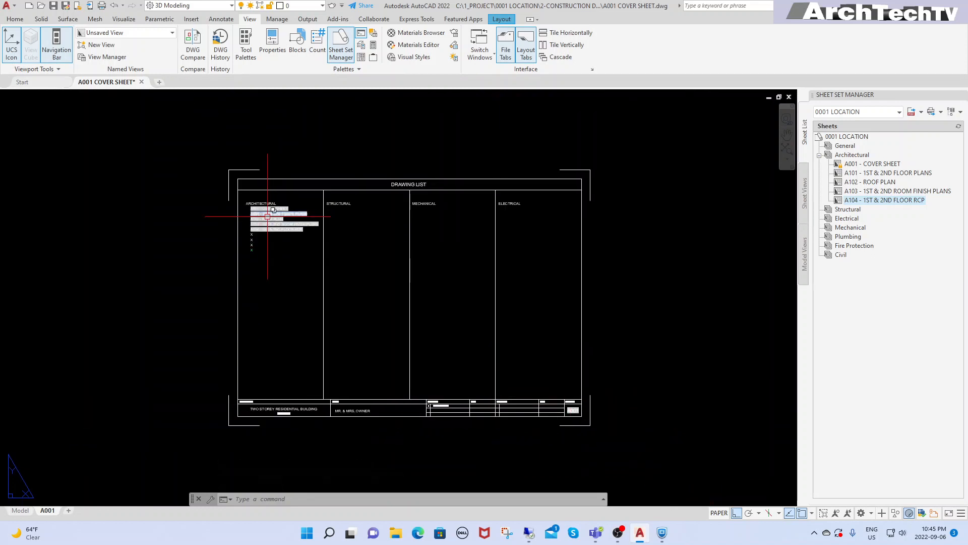
scroll(271, 212, up, 2)
Zoom the A001 layout to its extents and save the cover sheet drawing.
text(z)
key(Return)
text(e)
key(Return)
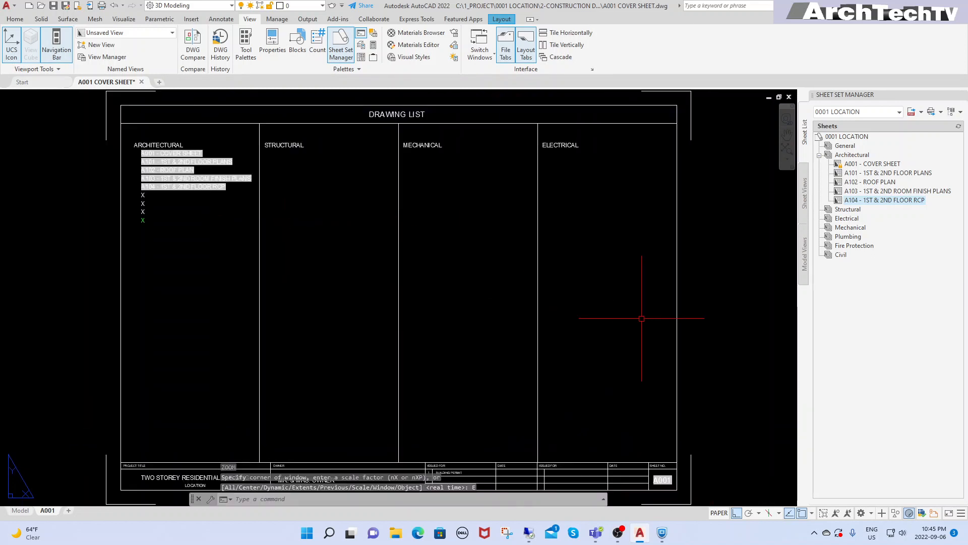
text(qs)
key(Return)
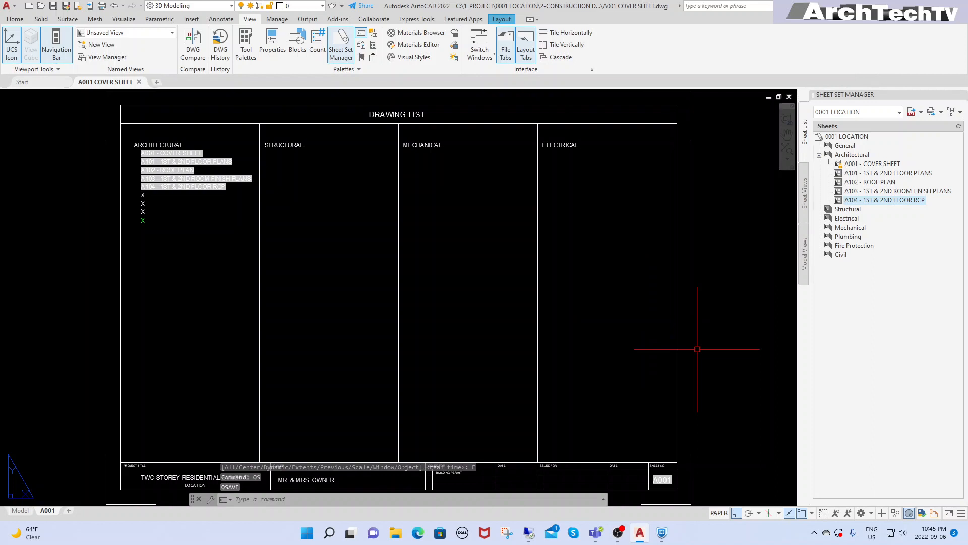